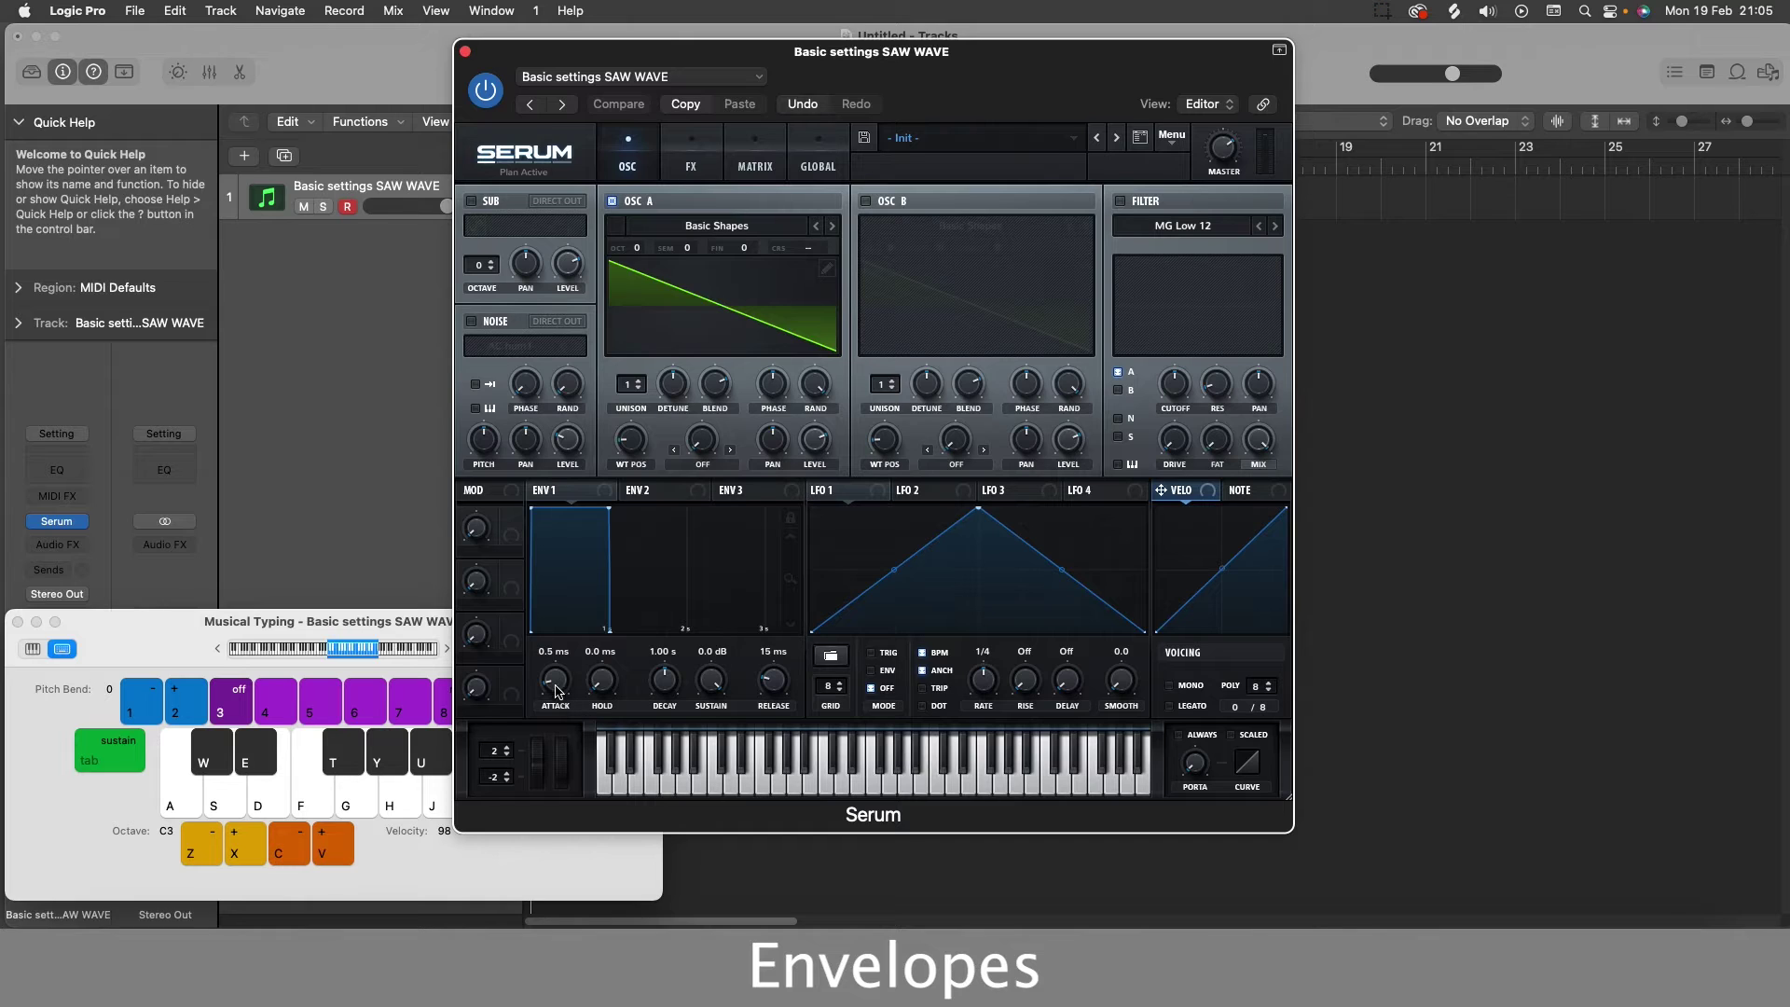
# Lower envelope 1's attack to 0.1 ms and play several notes to hear the immediate onset.
pyautogui.moveTo(557, 690); pyautogui.dragTo(557, 700)
pyautogui.press('h')
pyautogui.press('d')
pyautogui.press('f')
pyautogui.press('s')
pyautogui.moveTo(554, 689)
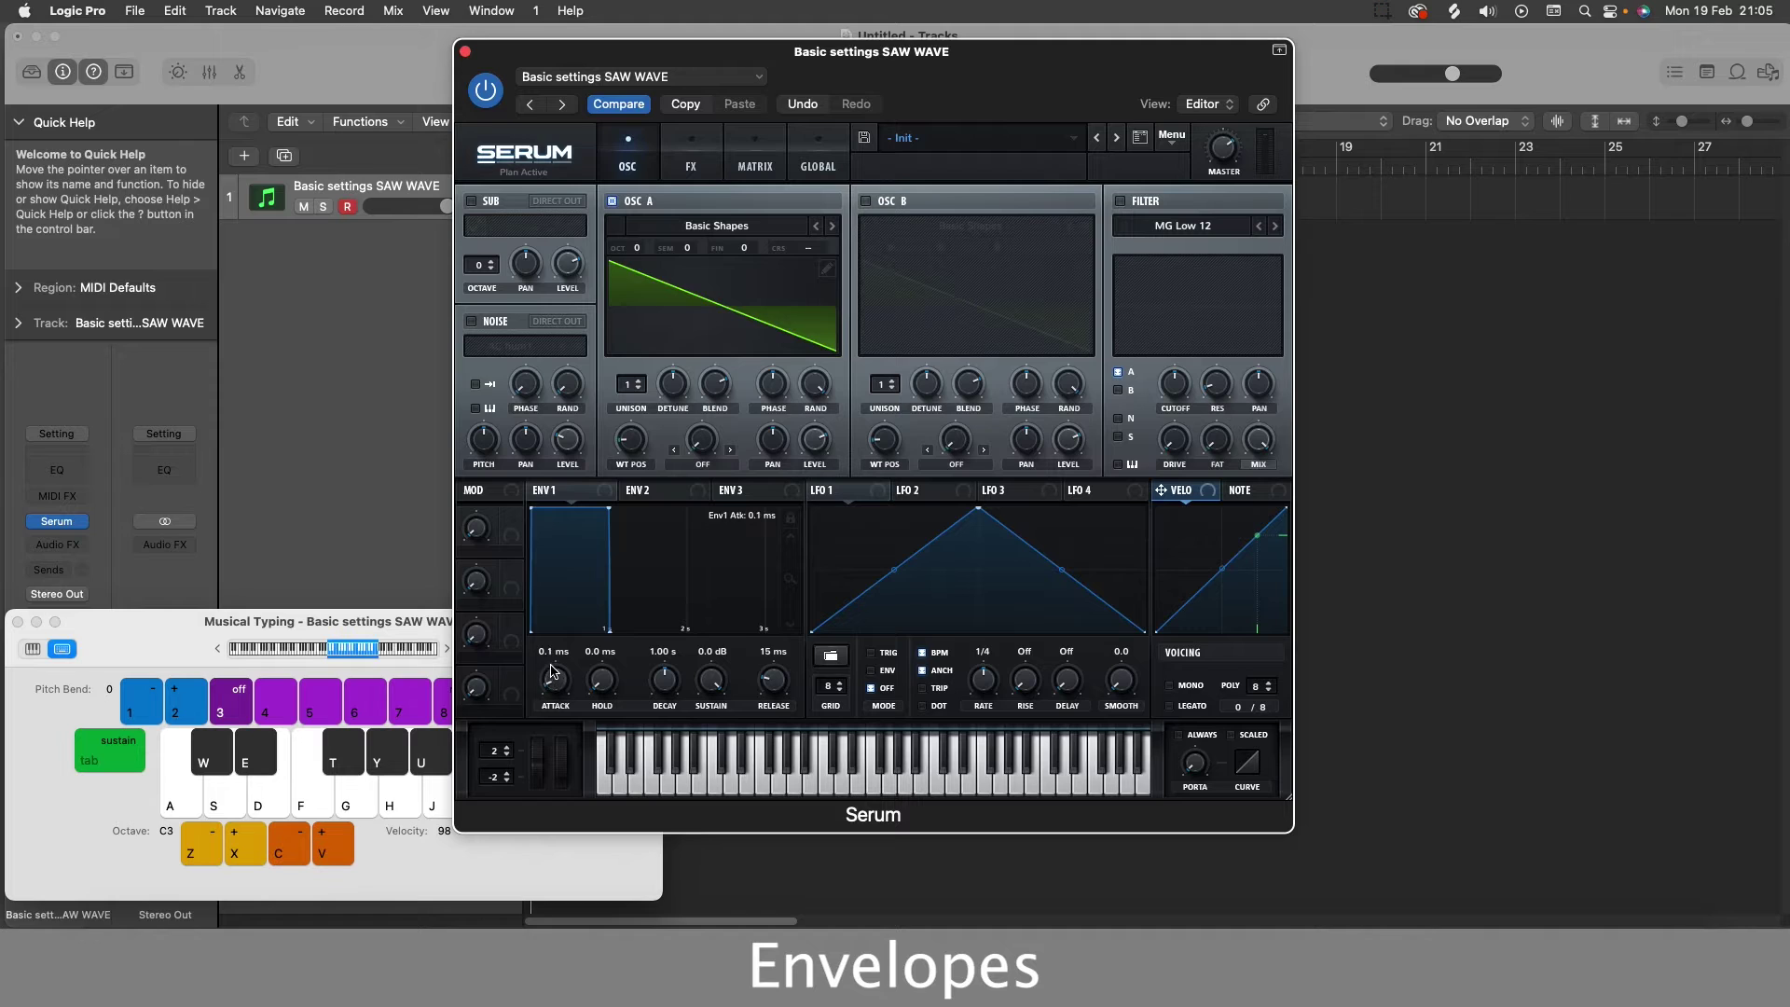
# Raise envelope 1's attack to about 735 ms and play several notes to hear the slow fade-in.
pyautogui.moveTo(553, 663); pyautogui.dragTo(578, 617)
pyautogui.press('d')
pyautogui.press('f')
pyautogui.press('h')
pyautogui.press('s')
pyautogui.press('d')
pyautogui.press('g')
pyautogui.press('s')
pyautogui.press('d')
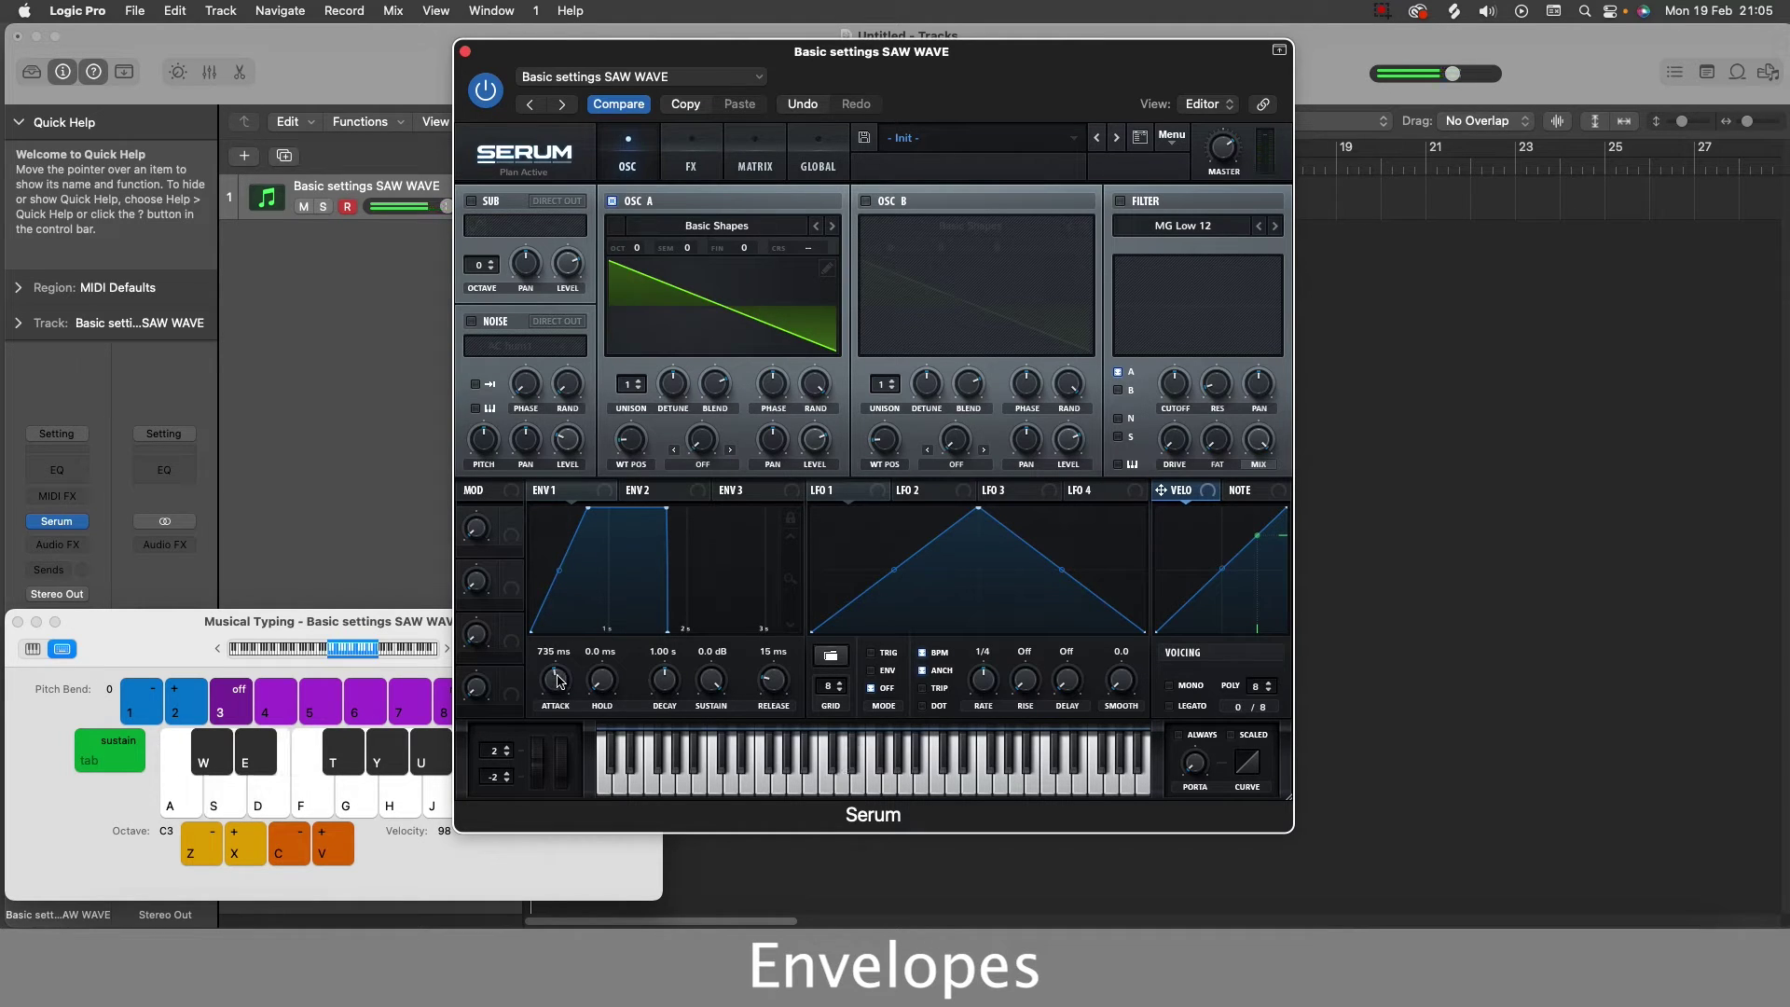
# Reduce envelope 1's attack to 0.0 ms and play a few notes for comparison.
pyautogui.moveTo(557, 679); pyautogui.dragTo(544, 882)
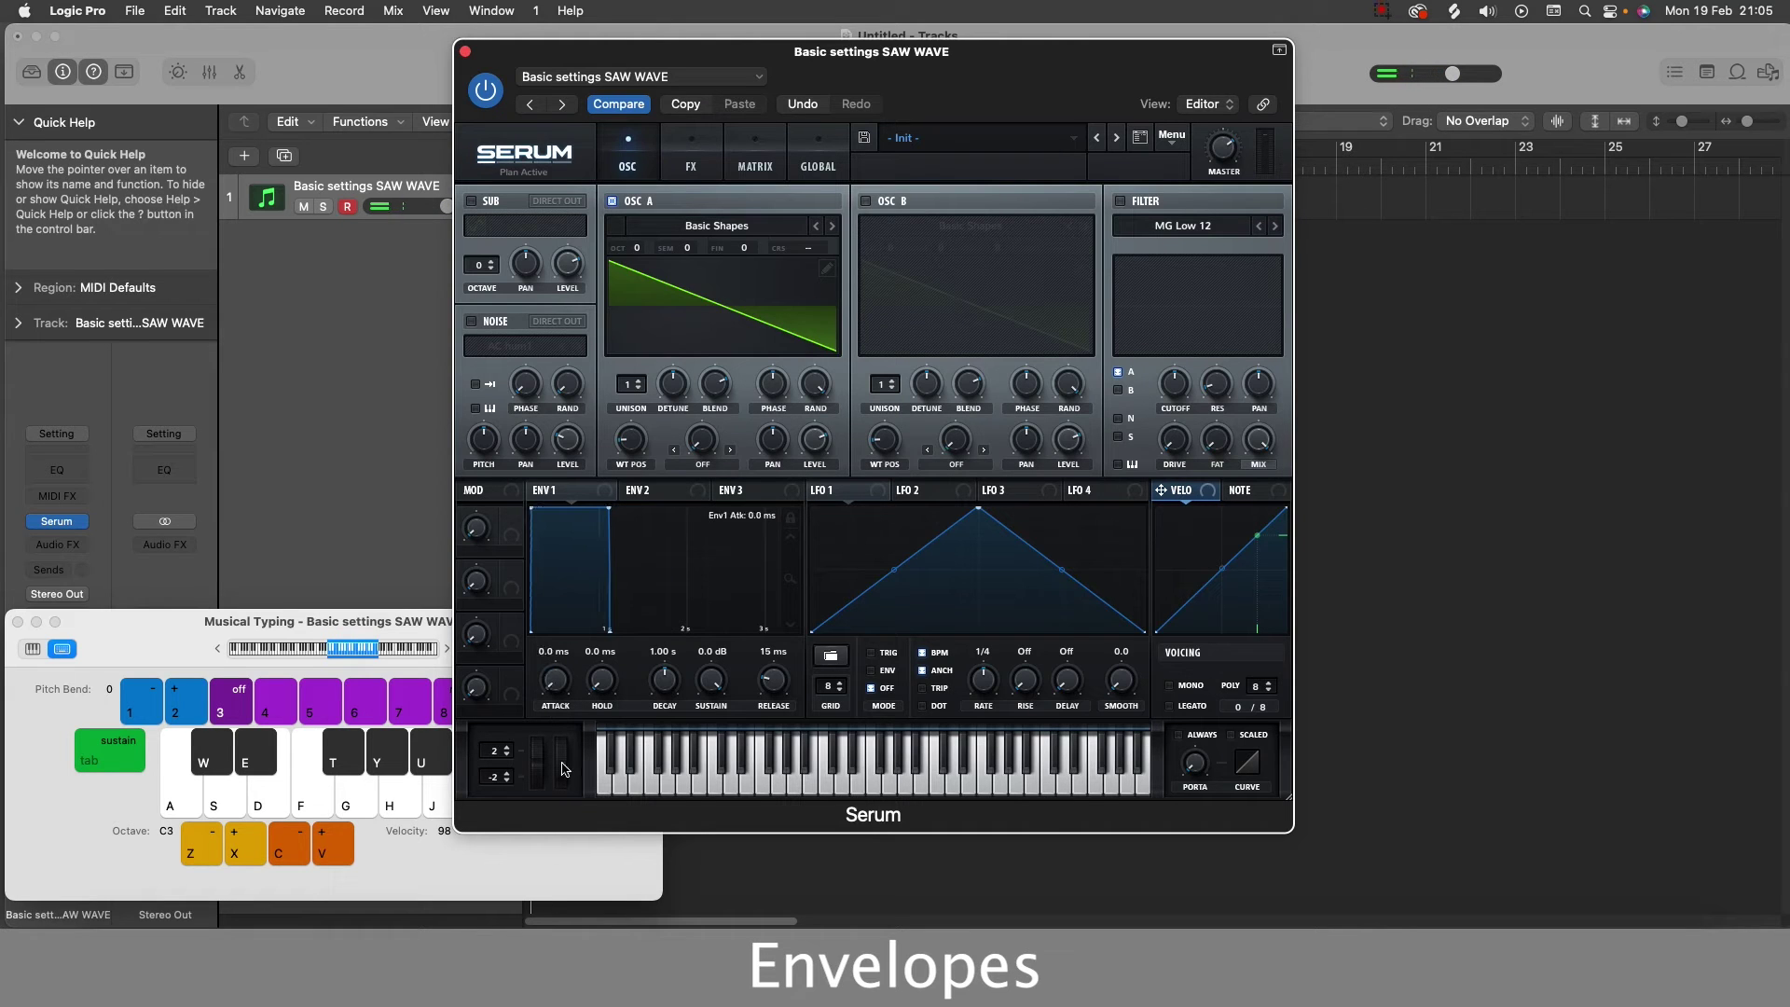
pyautogui.press('g')
pyautogui.press('s')
pyautogui.press('d')
pyautogui.press('g')
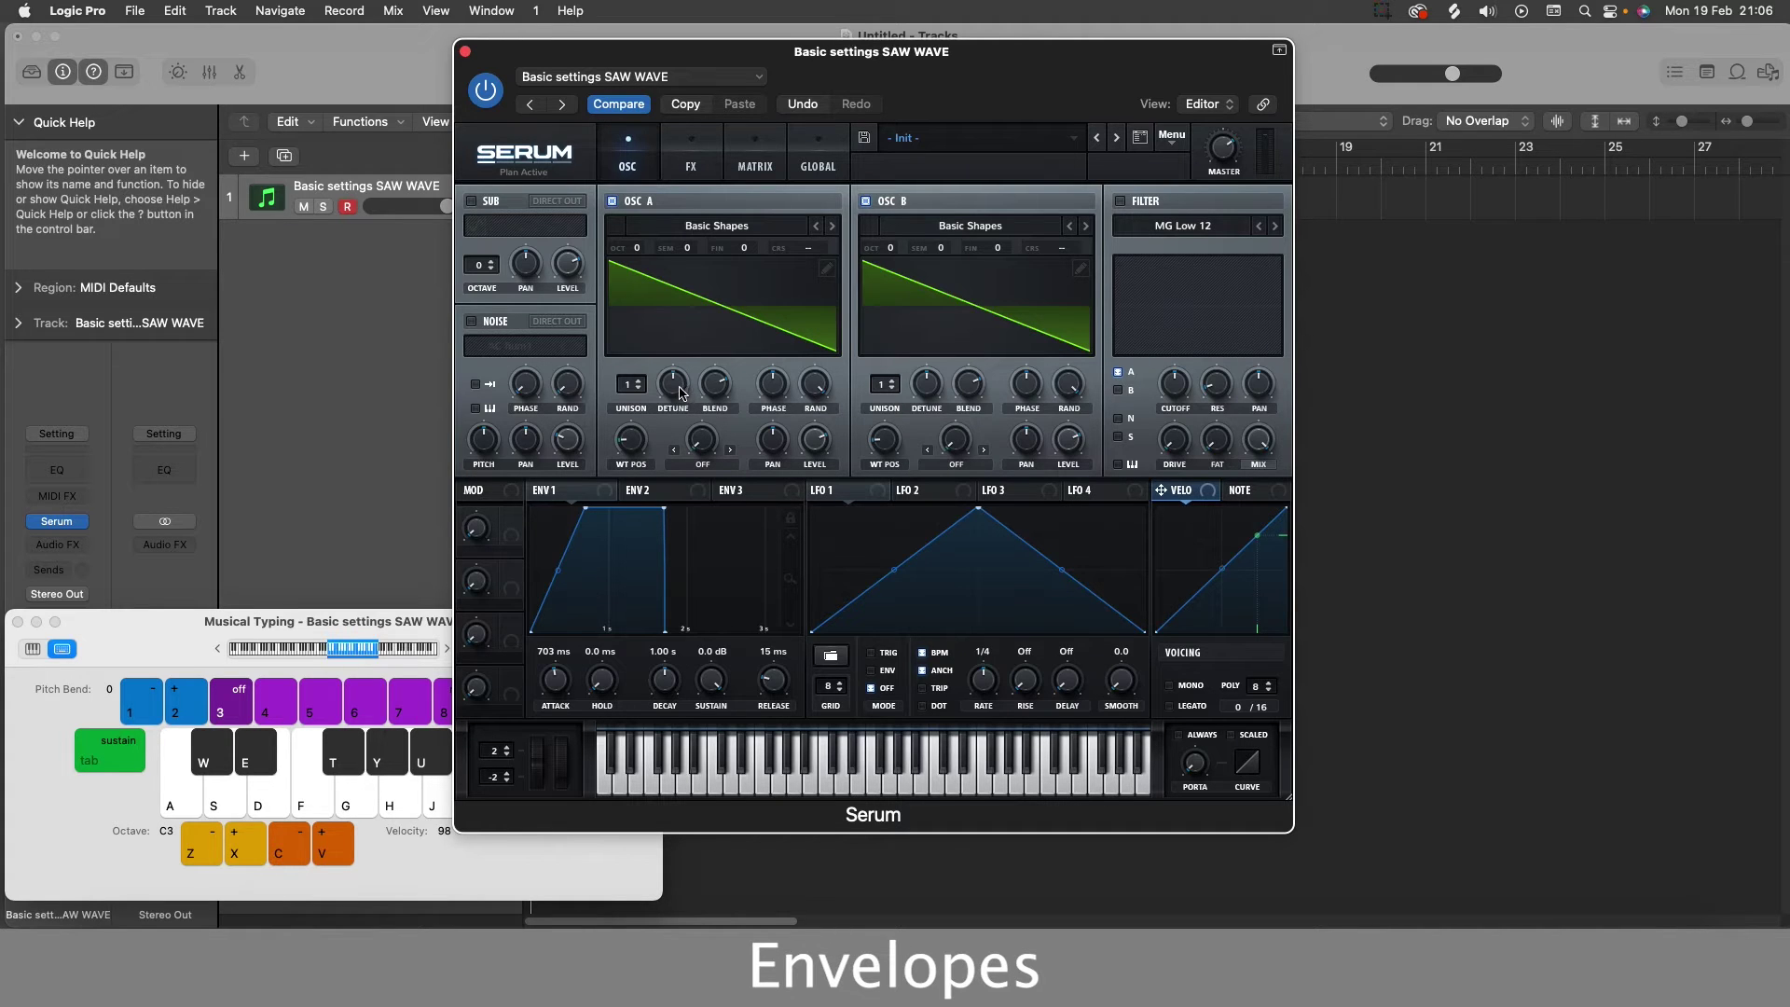
# Set unison to 4 voices on oscillator A and 9 voices on oscillator B, and adjust oscillator B's detune.
pyautogui.moveTo(678, 392)
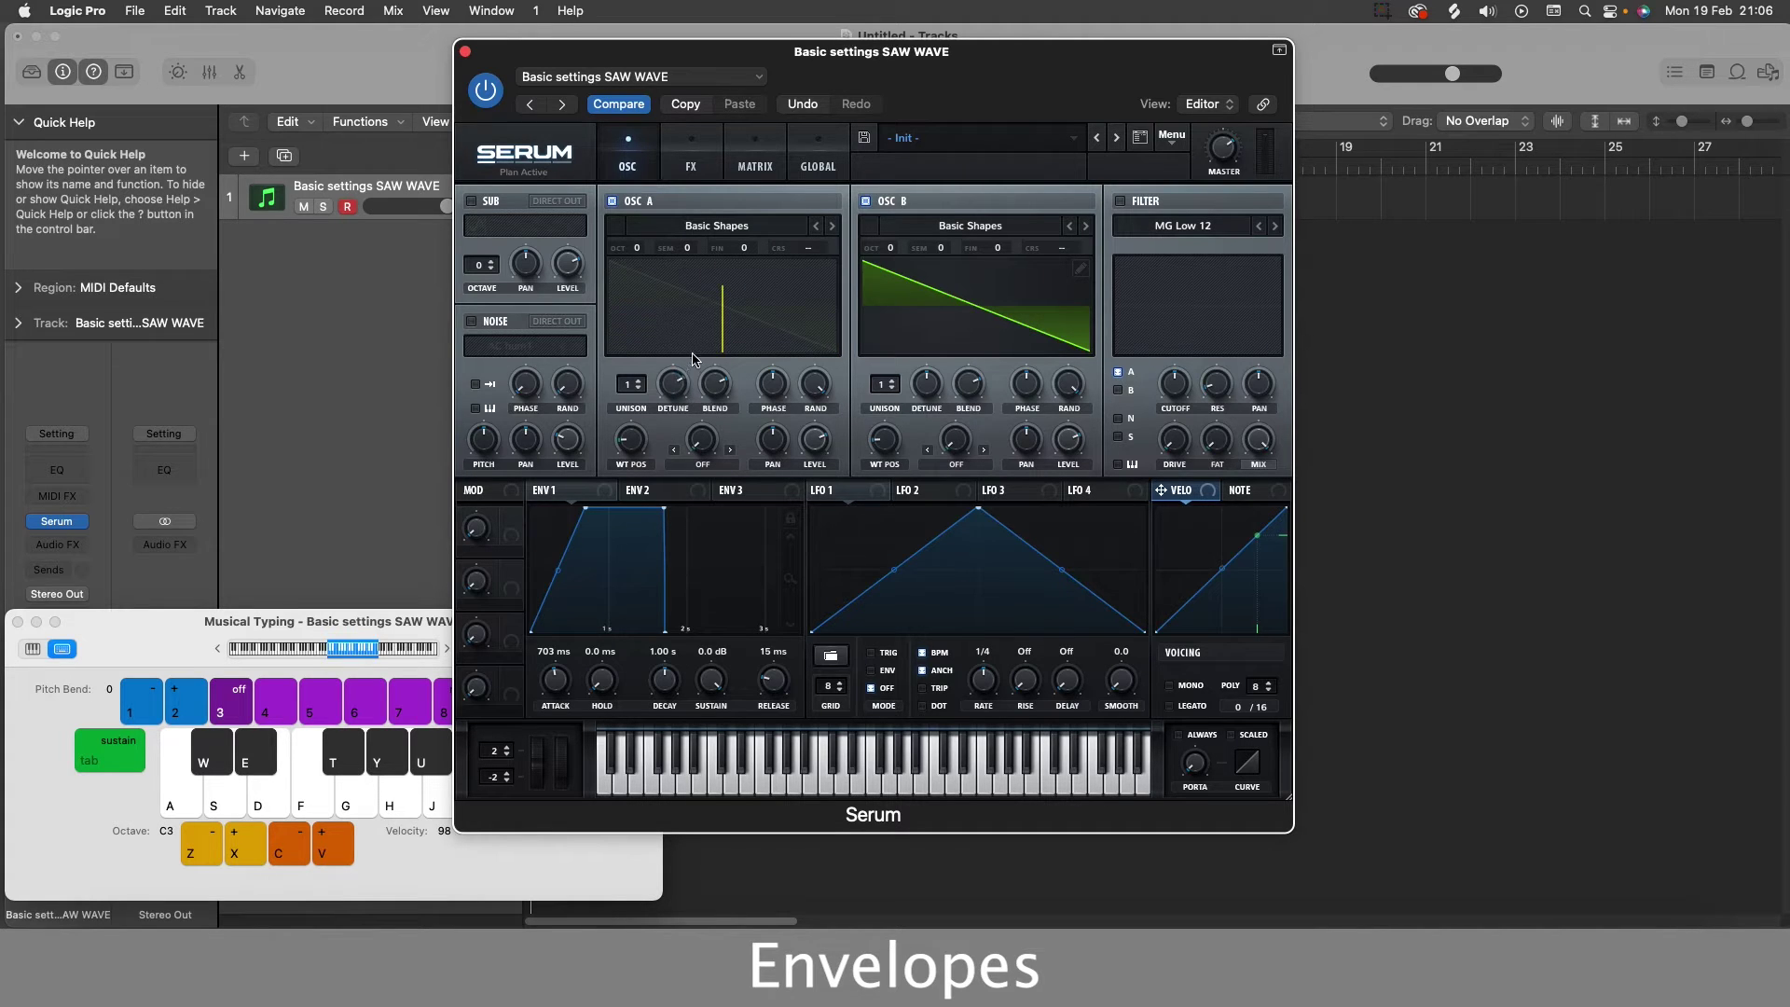
pyautogui.moveTo(639, 386); pyautogui.dragTo(684, 471)
pyautogui.moveTo(886, 391); pyautogui.dragTo(893, 387)
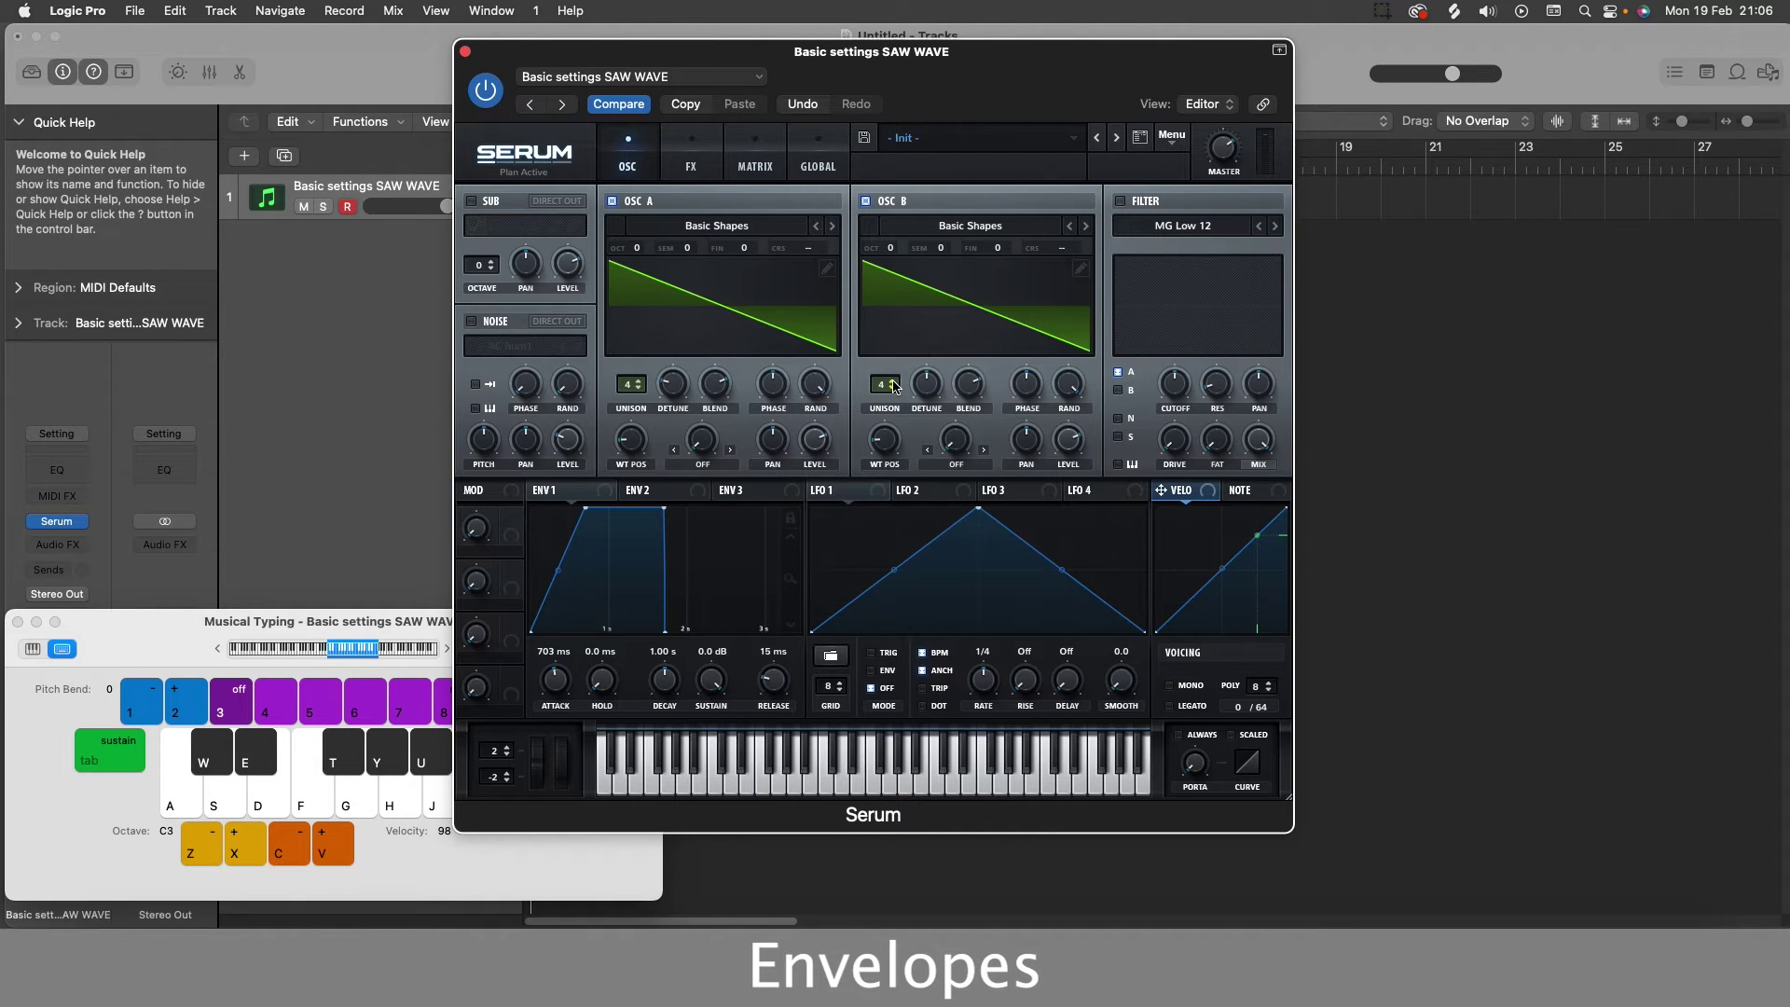
pyautogui.click(893, 382)
pyautogui.click(893, 382)
pyautogui.click(893, 382)
pyautogui.click(893, 384)
pyautogui.click(893, 384)
pyautogui.moveTo(926, 383); pyautogui.dragTo(927, 368)
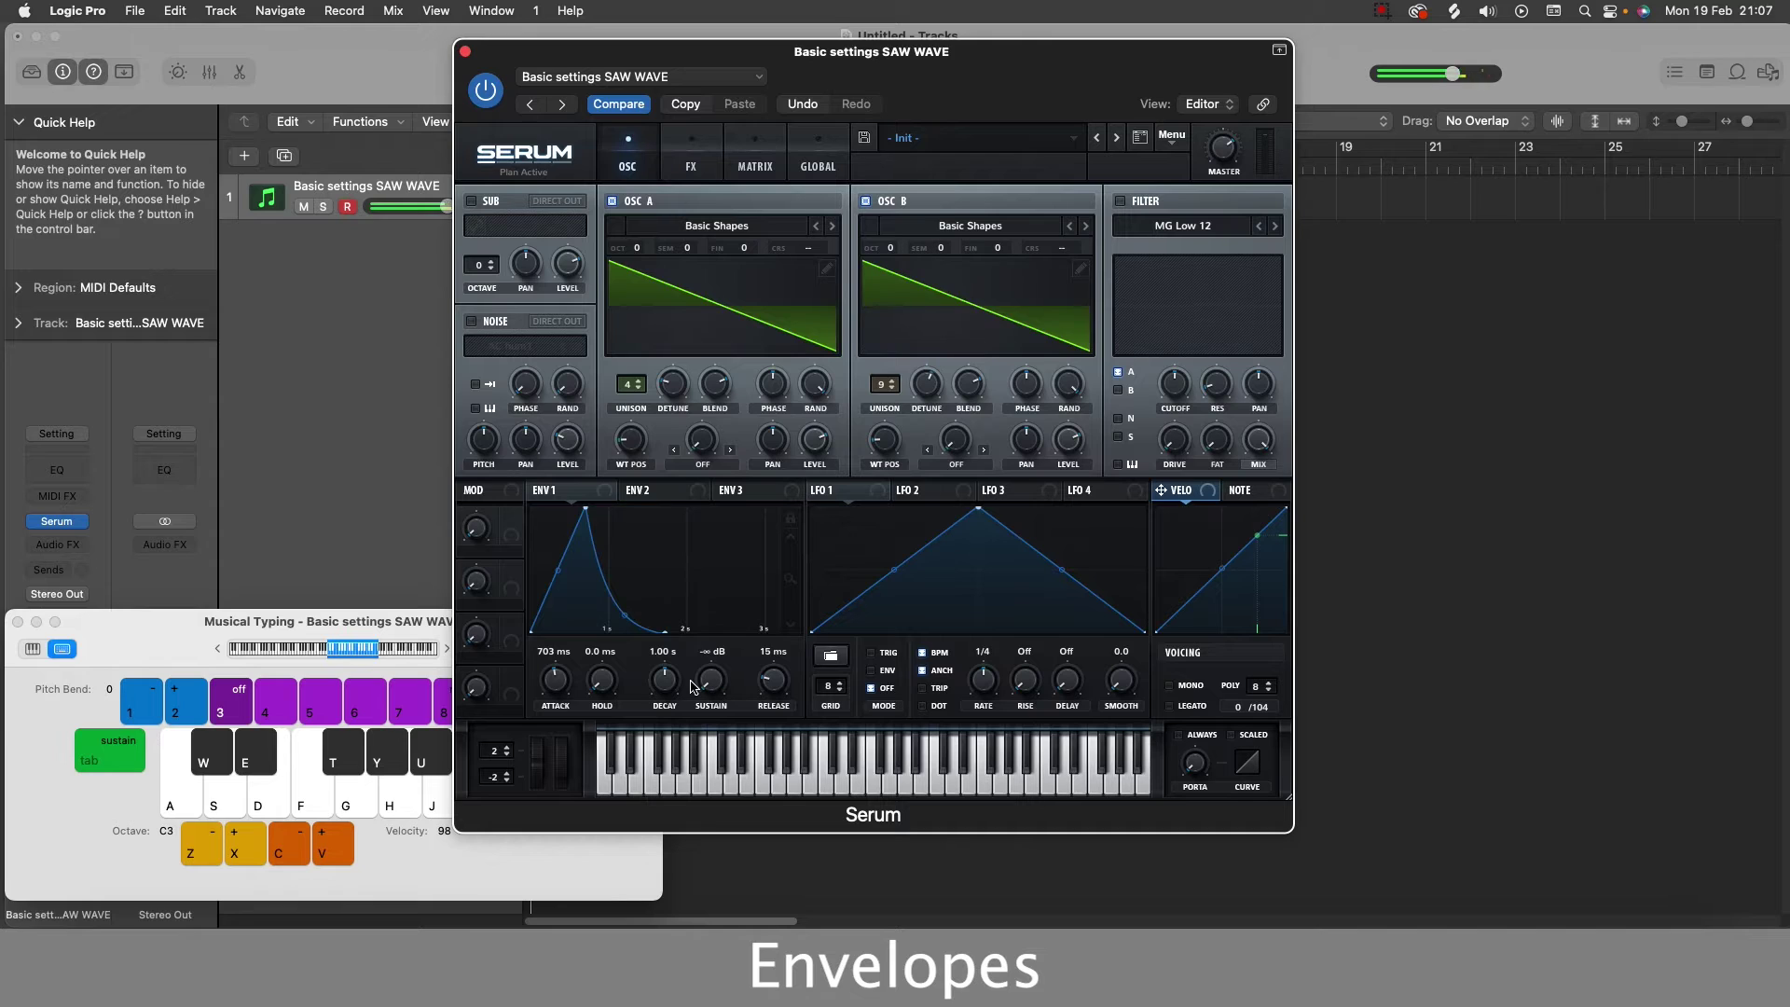
# Play a series of notes and chords to audition the two detuned saw oscillators.
pyautogui.press('s')
pyautogui.press('g')
pyautogui.press('s')
pyautogui.press('g')
pyautogui.press('a')
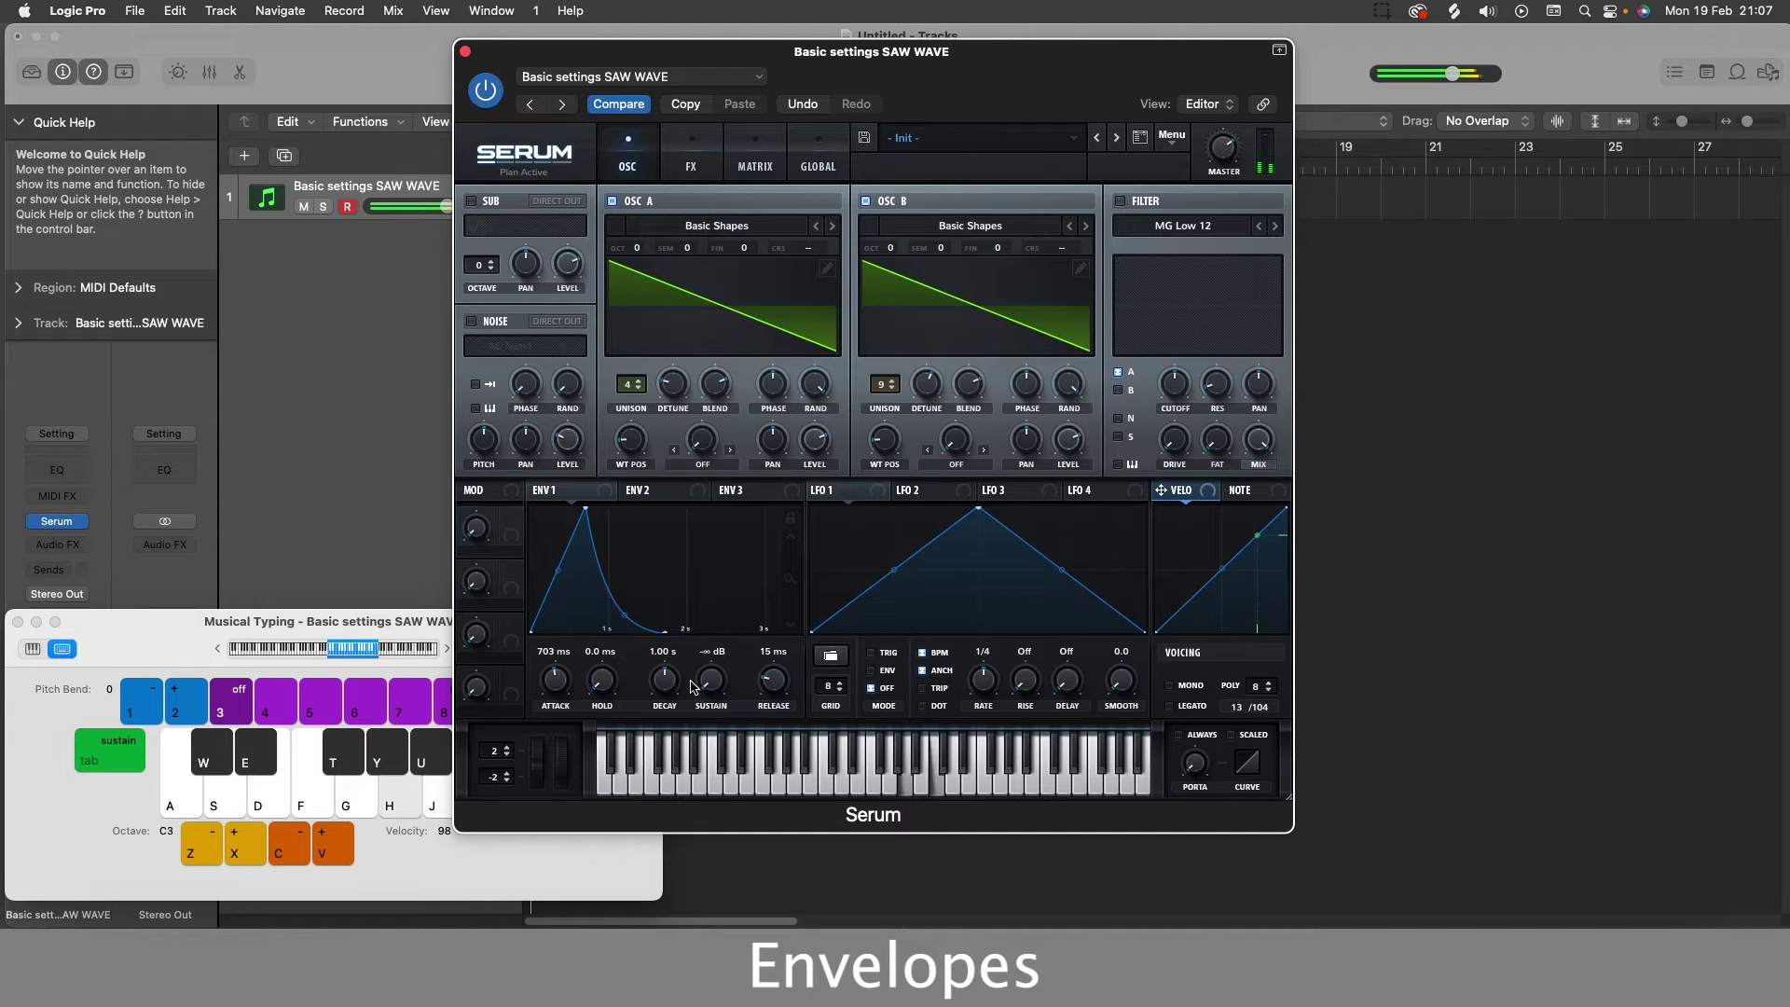
pyautogui.hotkey('d', 'h')
pyautogui.hotkey('d', 'h')
pyautogui.hotkey('s', 'g')
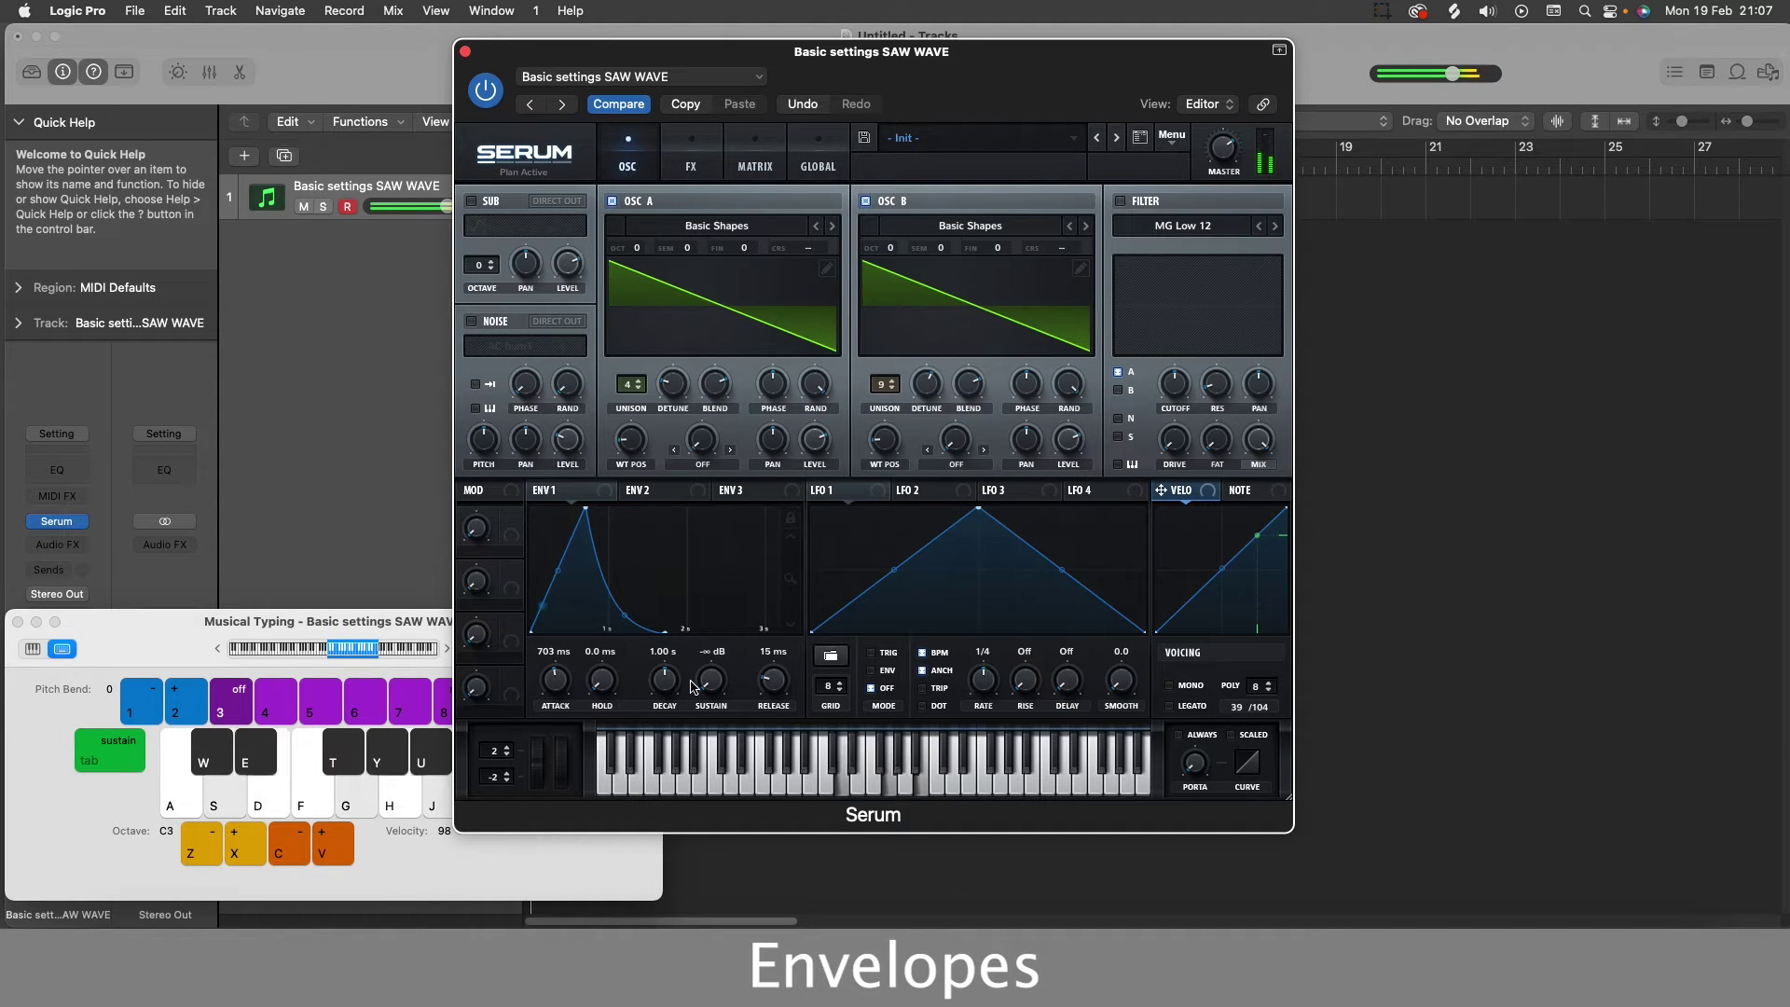
pyautogui.hotkey('s', 'g')
pyautogui.hotkey('a', 'f')
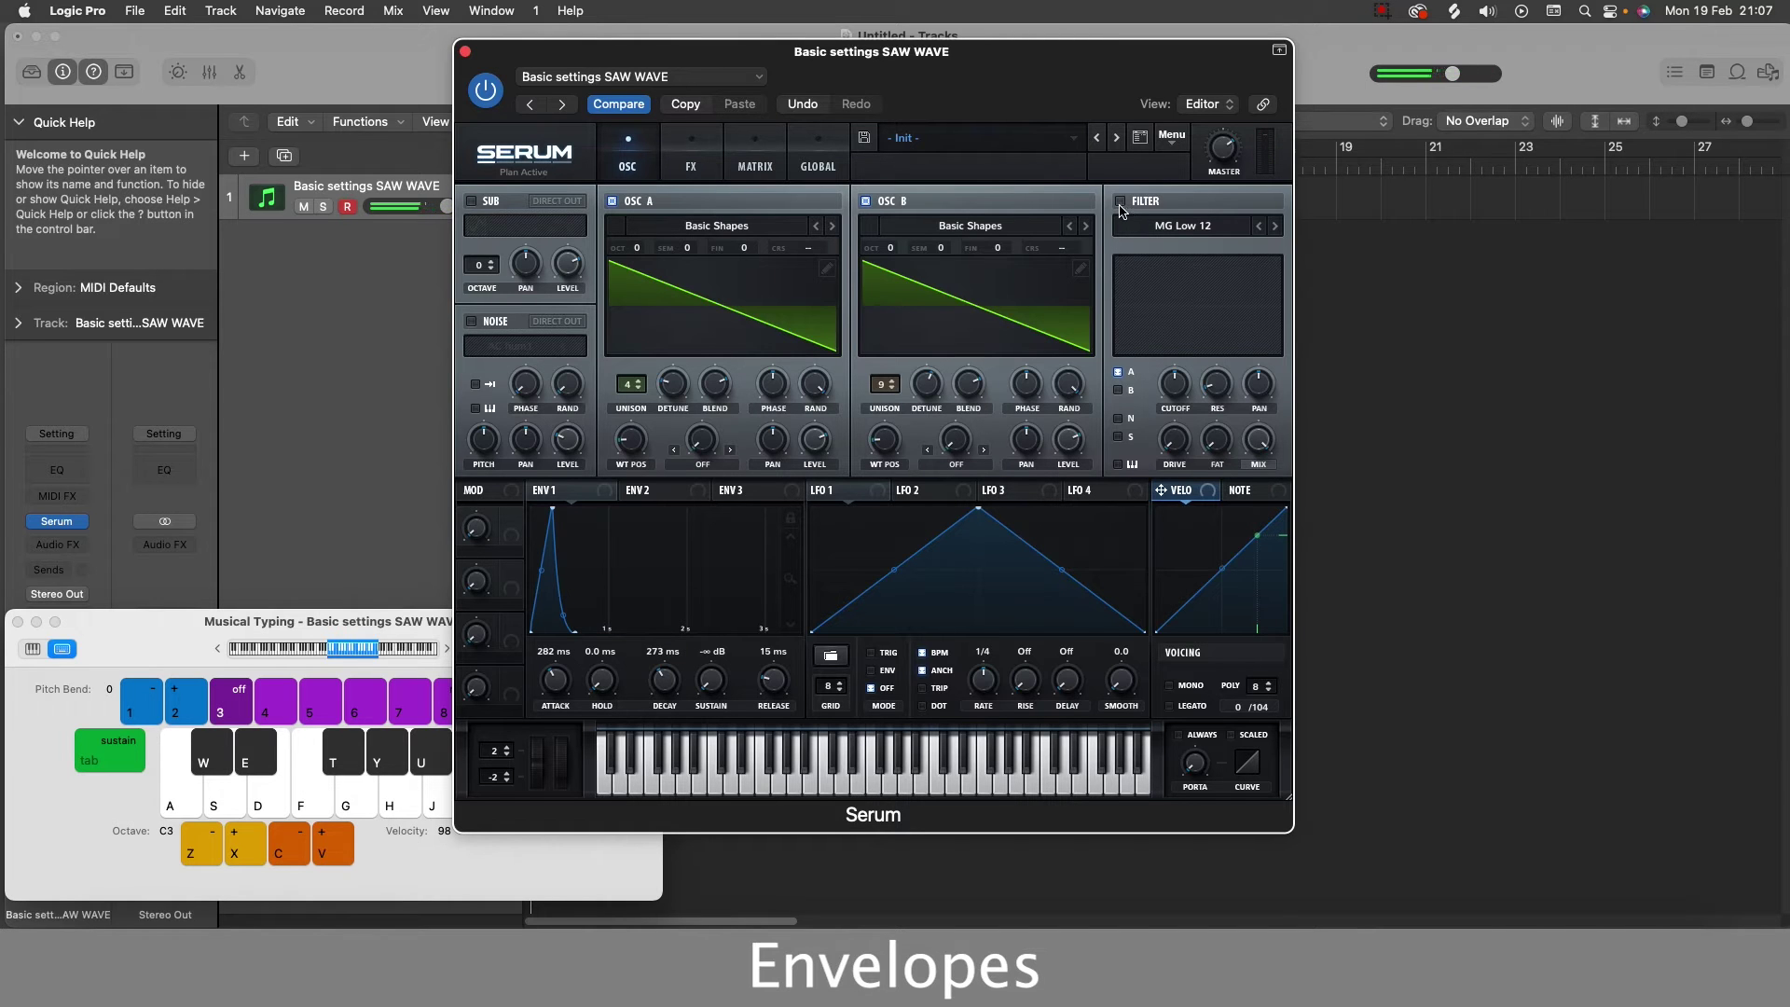
# Enable the filter and choose the MG Low 6 type.
pyautogui.click(1123, 205)
pyautogui.click(1275, 228)
pyautogui.click(1259, 227)
pyautogui.click(1258, 228)
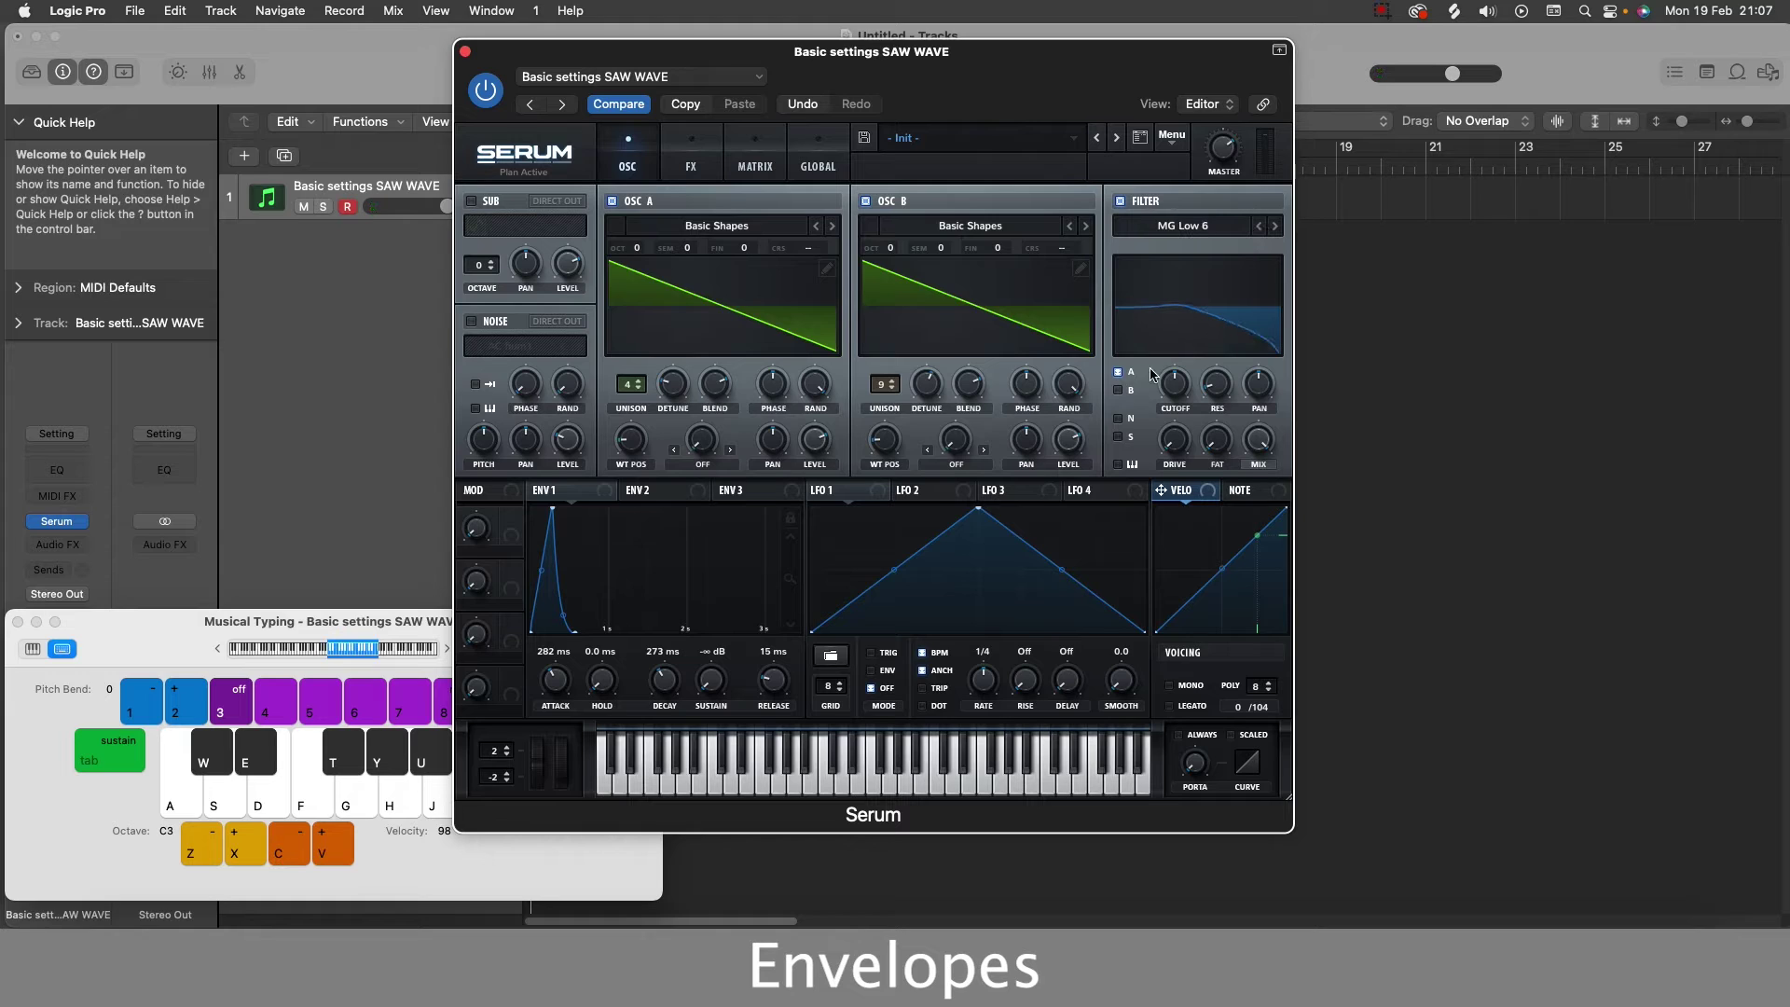
# Raise the filter's cutoff and play a few notes to hear the brighter sound.
pyautogui.moveTo(1181, 386); pyautogui.dragTo(1195, 351)
pyautogui.press('f')
pyautogui.press('j')
pyautogui.press('d')
pyautogui.press('h')
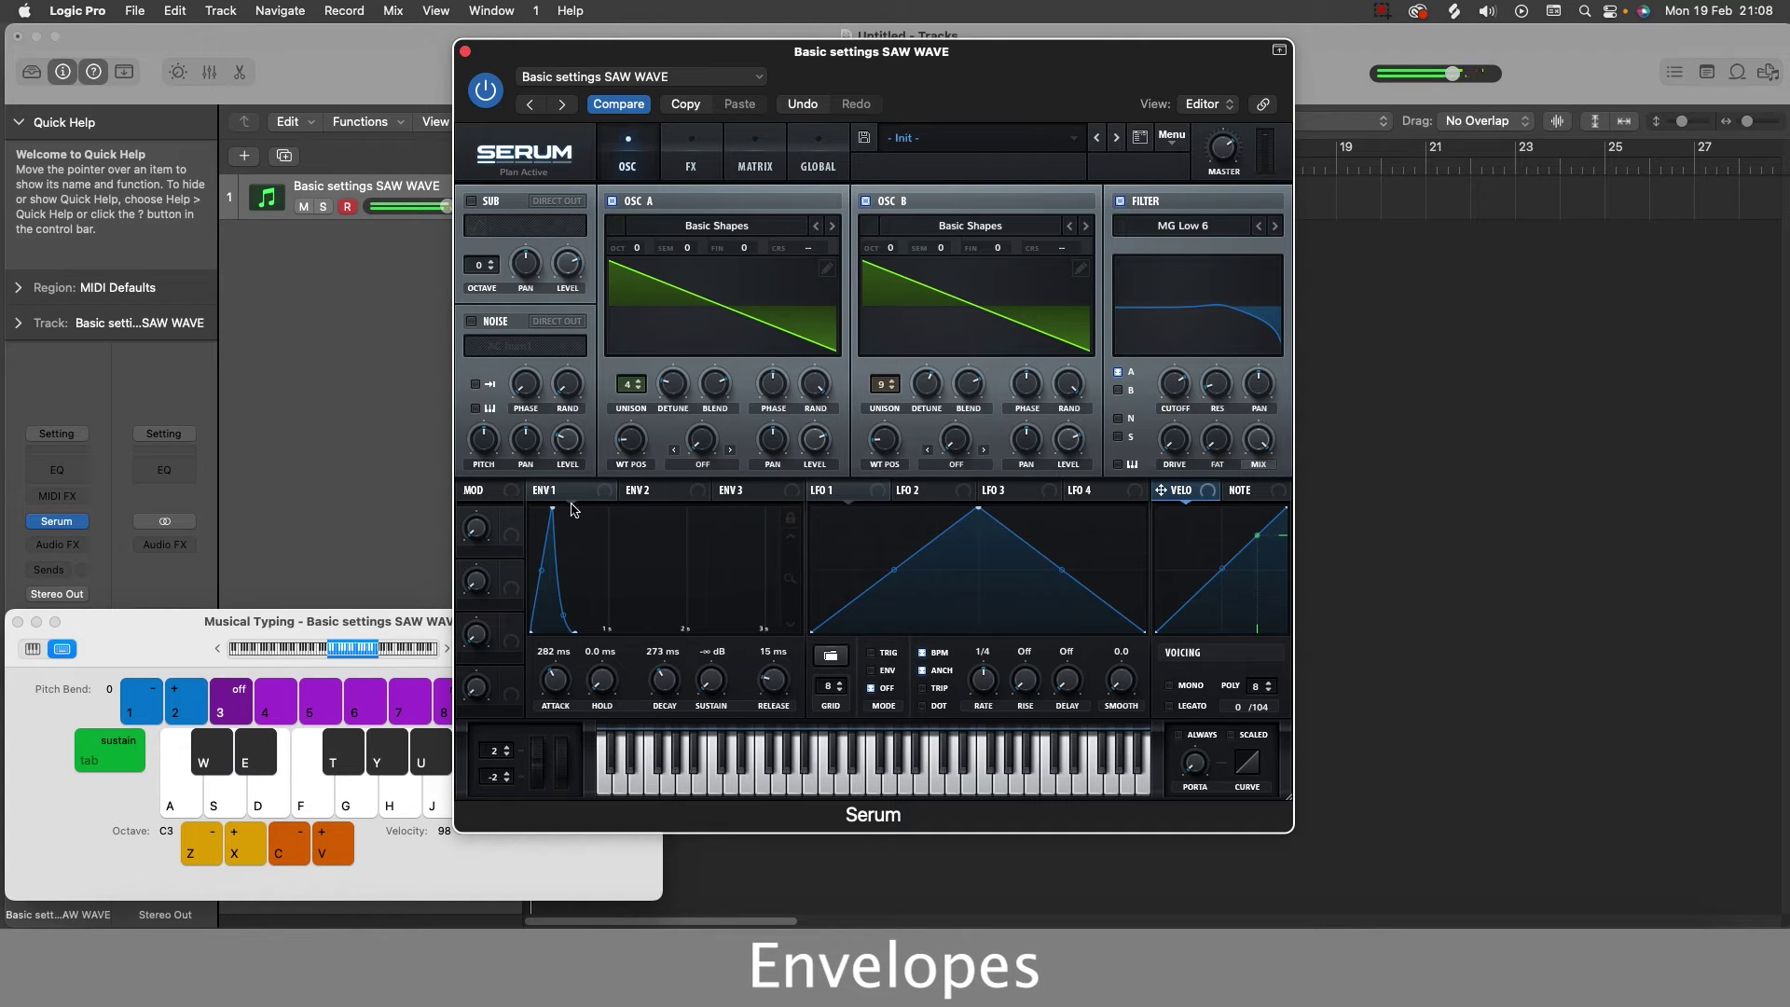
# Assign envelope 1 as a modulation source to the filter and play chords to hear the effect.
pyautogui.moveTo(545, 490); pyautogui.dragTo(1175, 430)
pyautogui.press('d')
pyautogui.press('h')
pyautogui.press('d')
pyautogui.press('h')
pyautogui.press('d')
pyautogui.press('h')
pyautogui.press('s')
pyautogui.press('g')
pyautogui.press('g')
pyautogui.press('f')
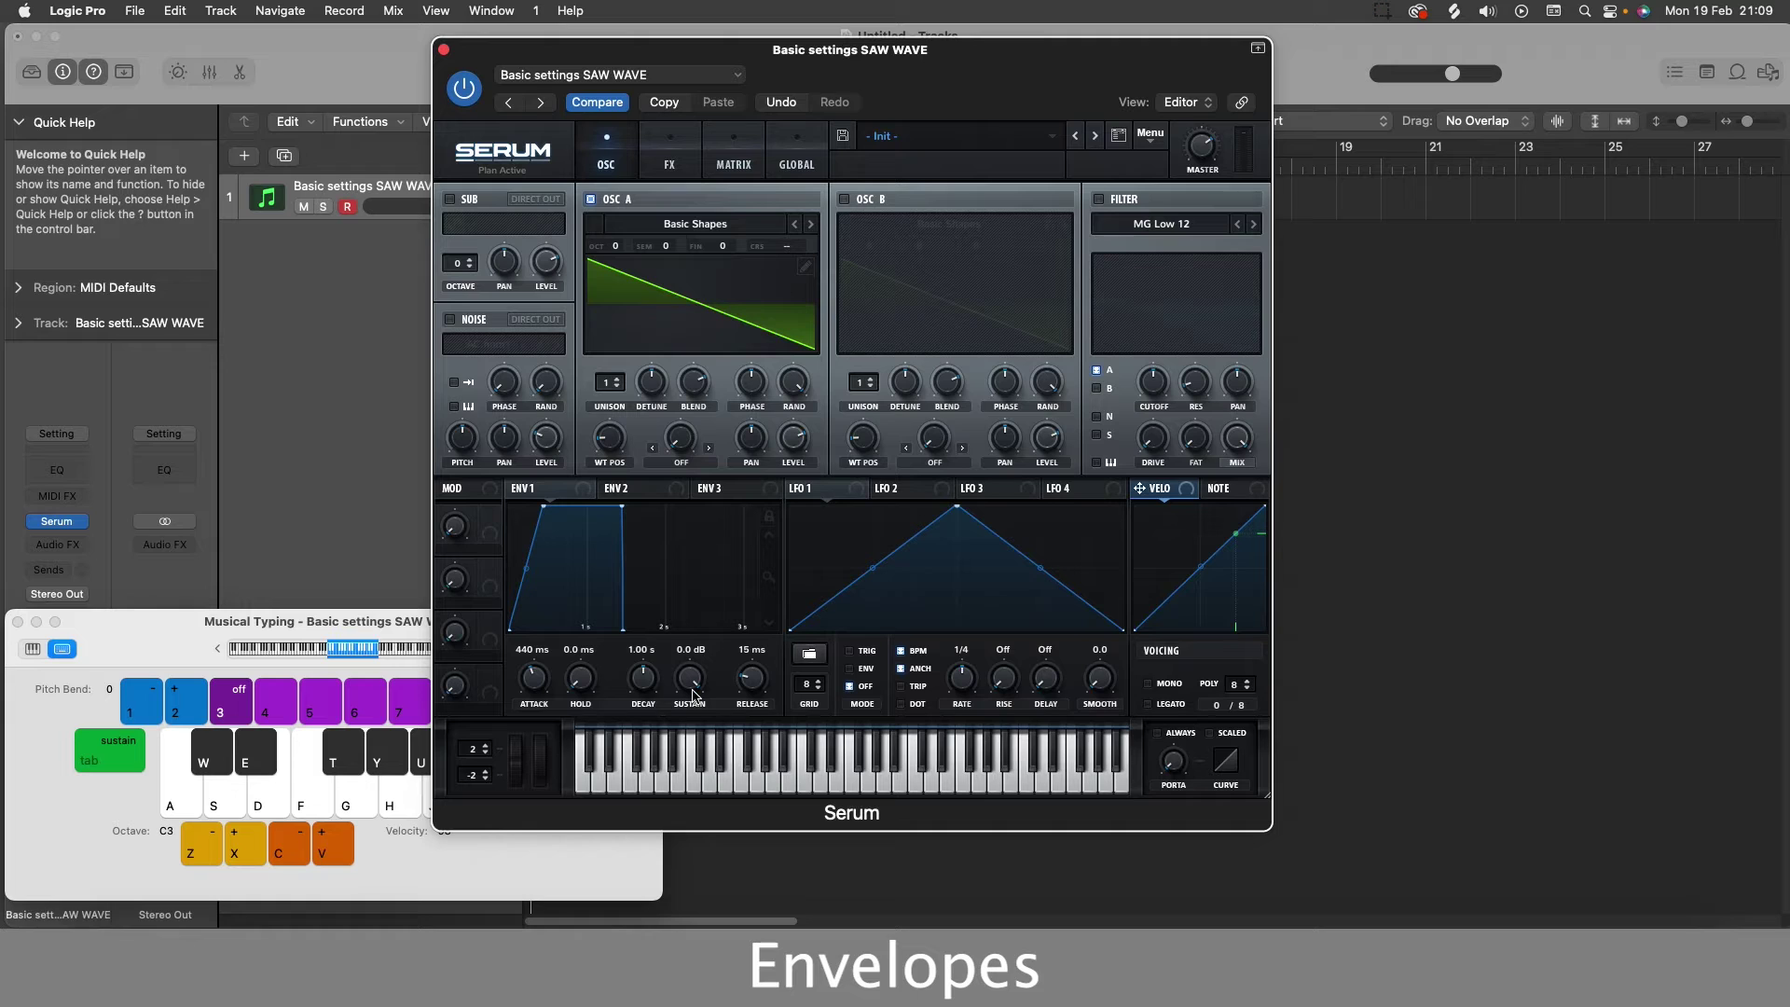
# Try a lower sustain on envelope 1, and play chords with the sustain at 0.0 dB.
pyautogui.moveTo(695, 687); pyautogui.dragTo(706, 807)
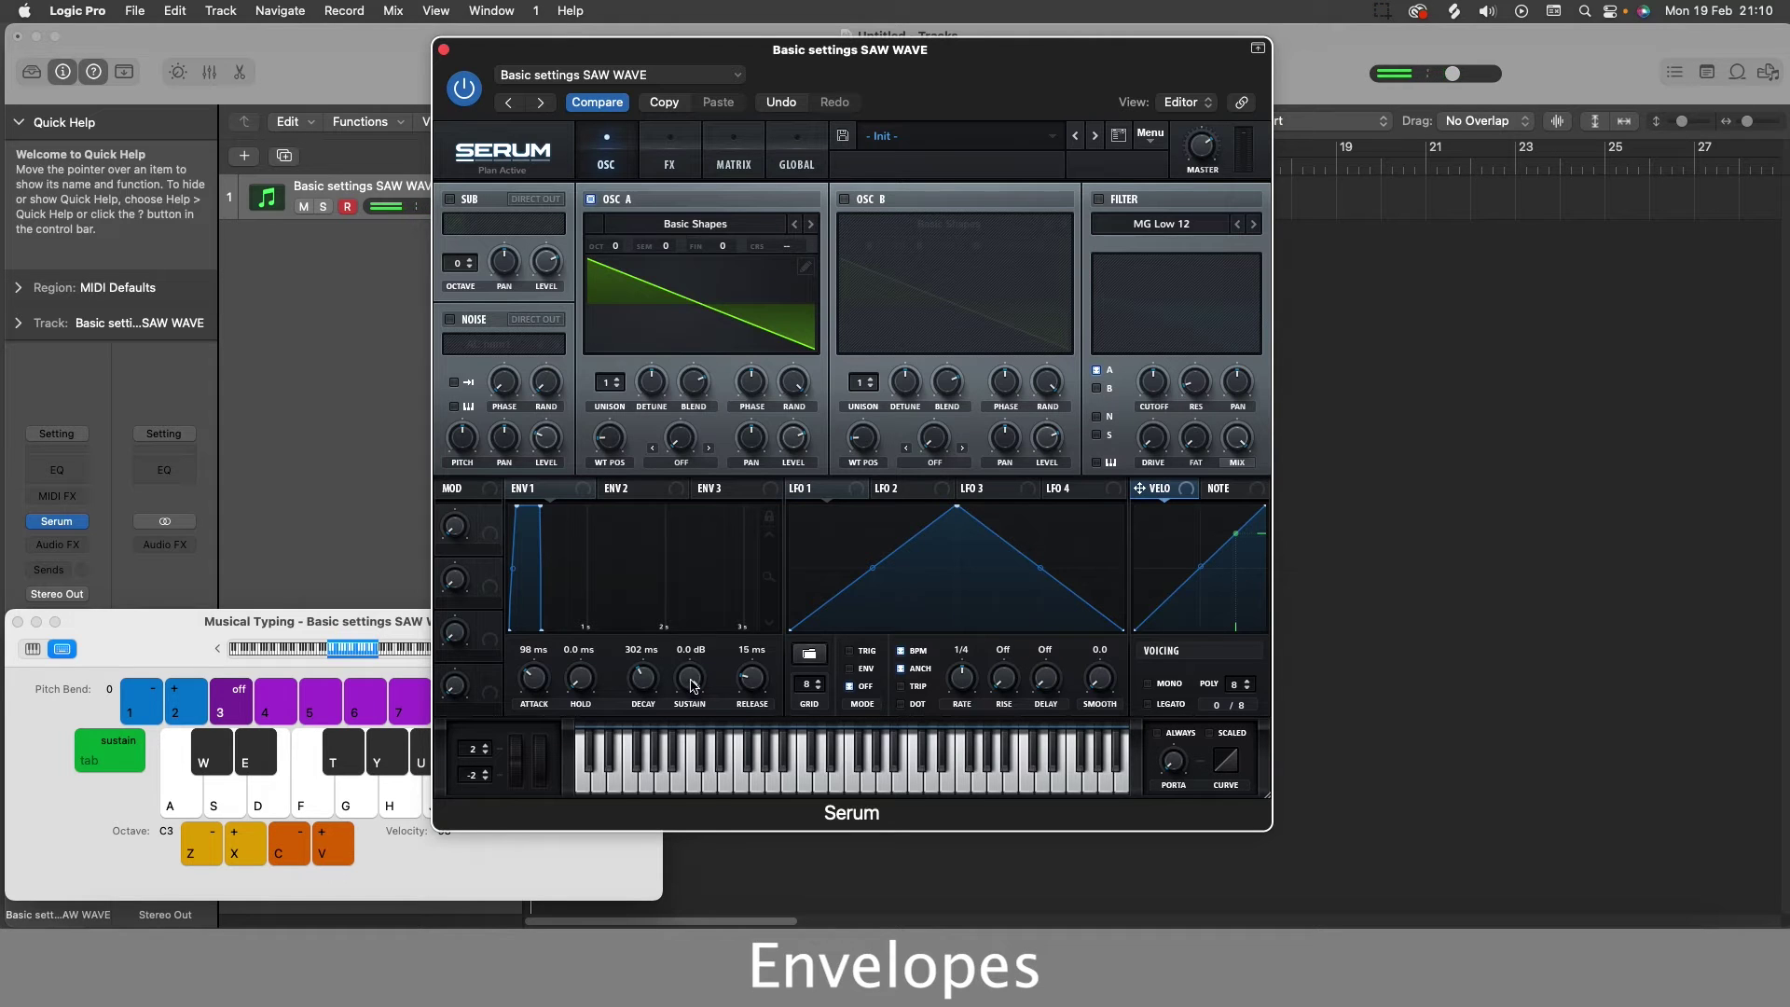
pyautogui.press('f')
pyautogui.press('d')
pyautogui.press('h')
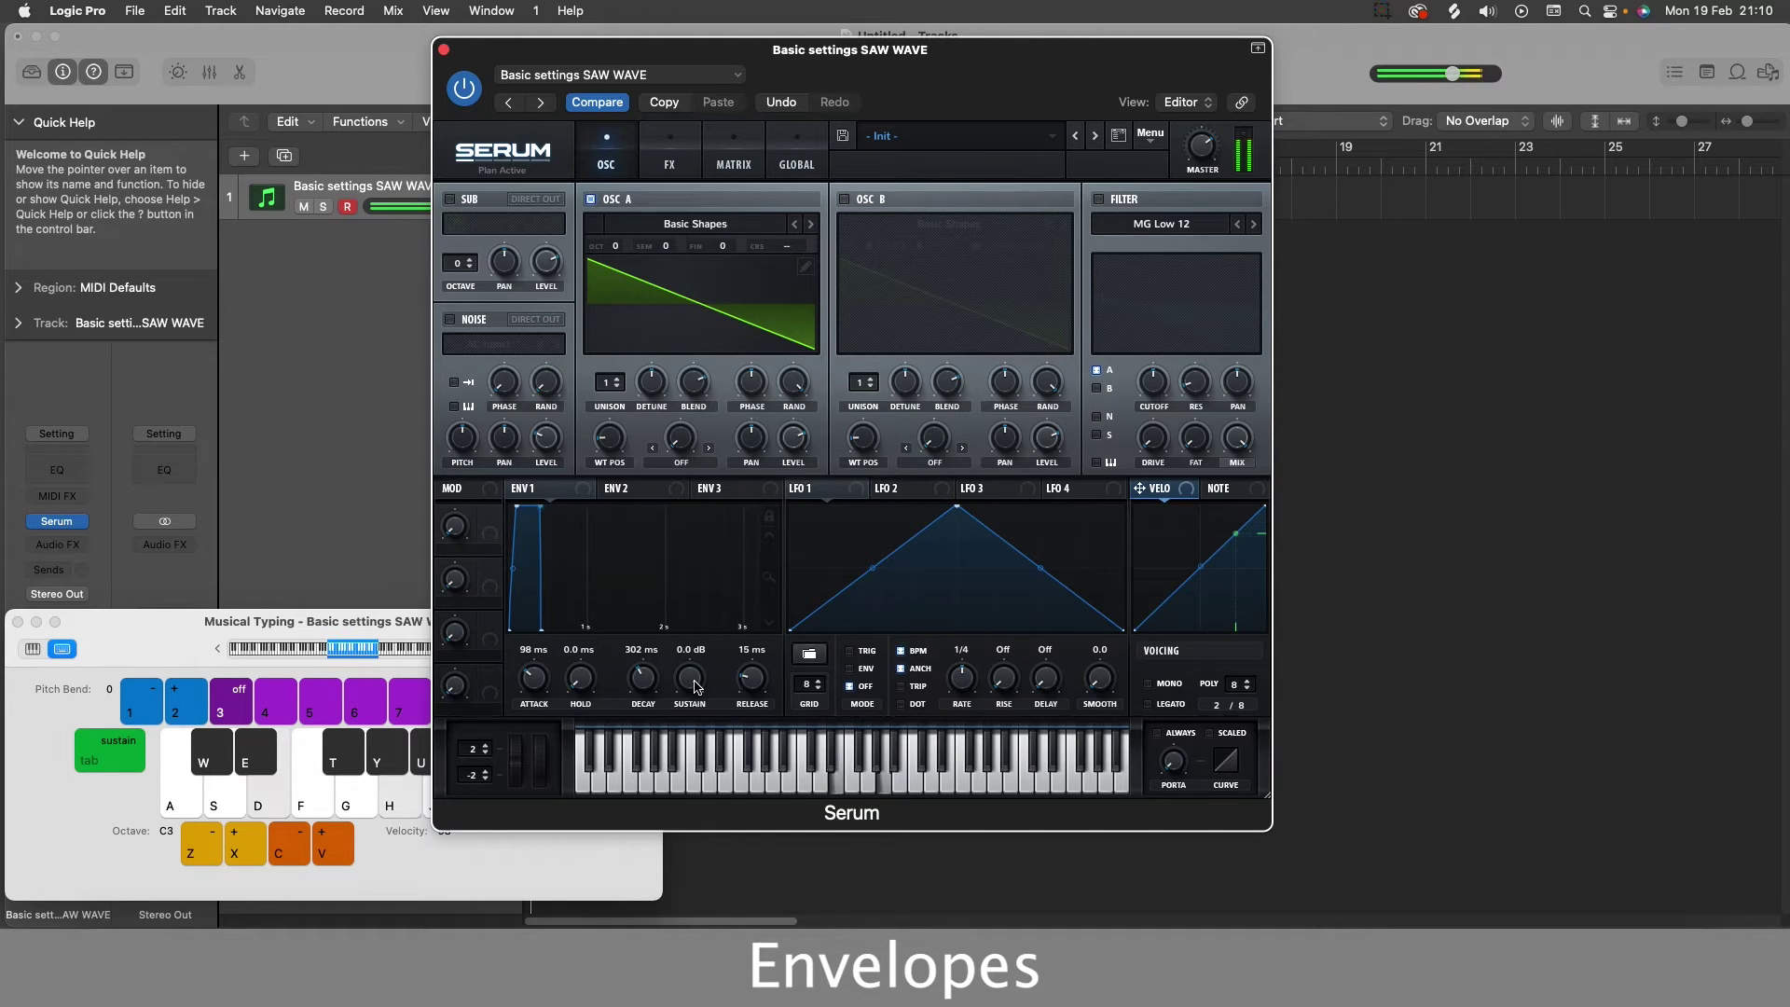
pyautogui.press('f')
pyautogui.press('s')
pyautogui.press('g')
pyautogui.press('d')
pyautogui.press('h')
# Lower envelope 1's sustain to about -12.6 dB and play chords to hear the level drop.
pyautogui.moveTo(694, 687); pyautogui.dragTo(700, 797)
pyautogui.press('d')
pyautogui.press('h')
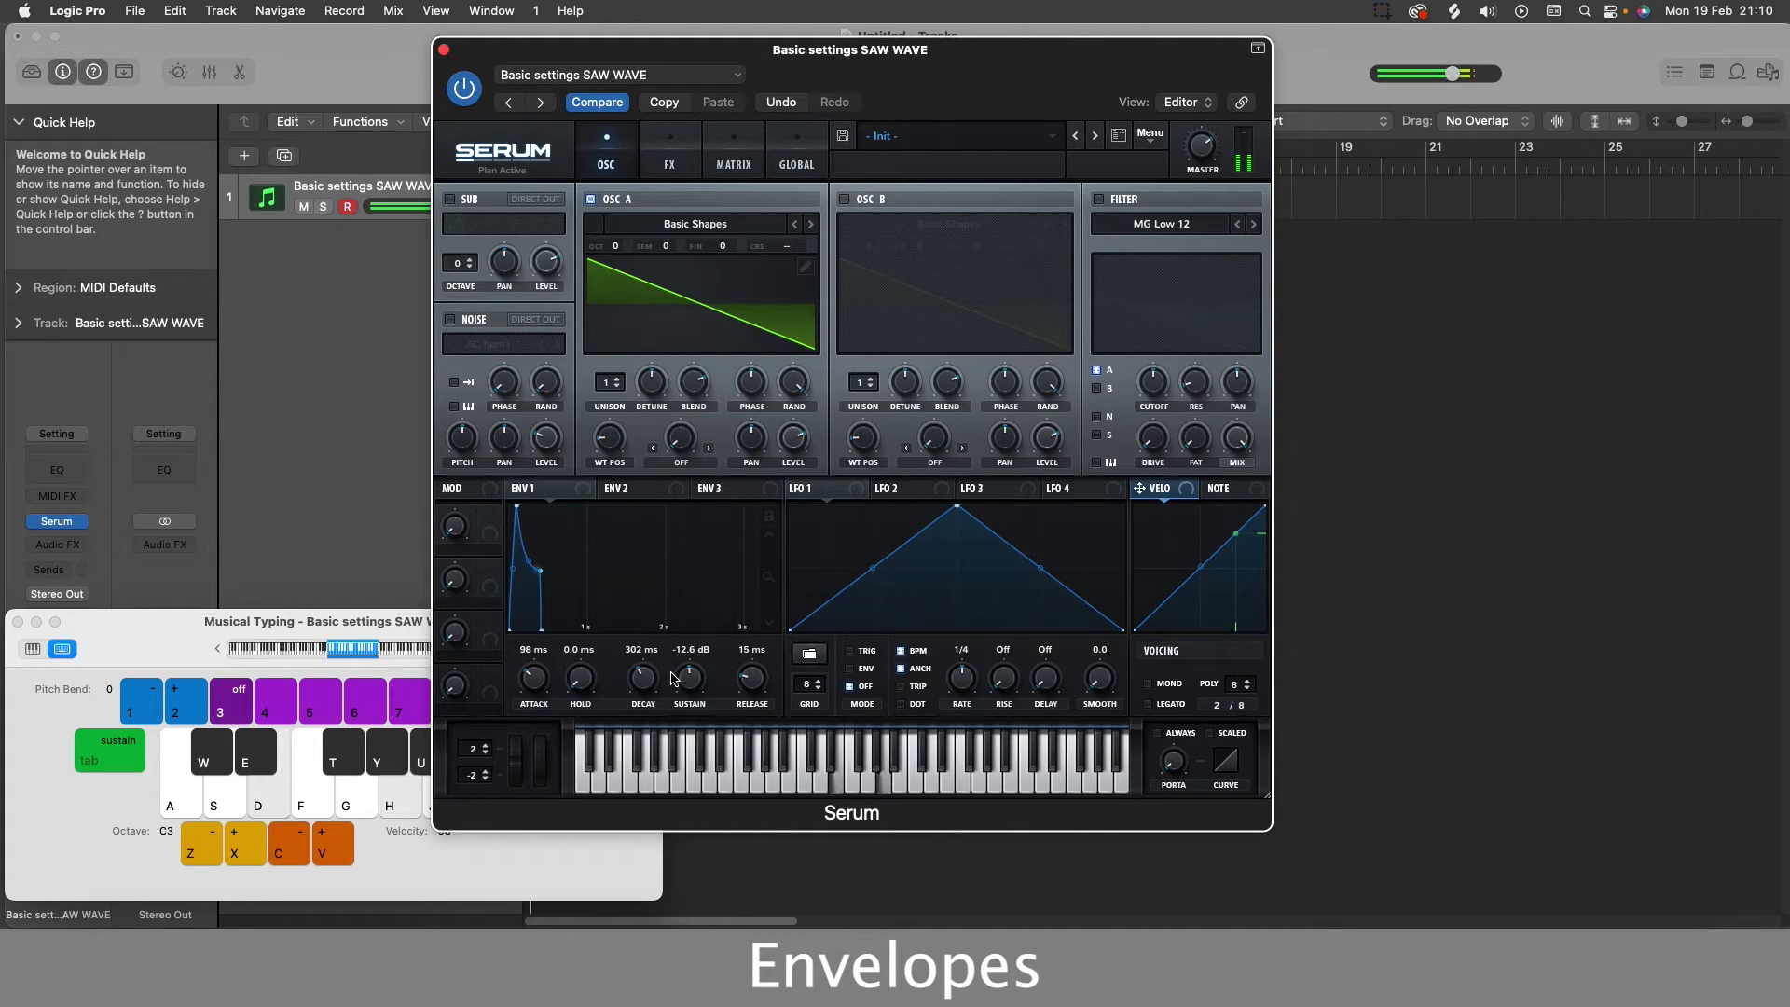
pyautogui.press('d')
pyautogui.press('h')
pyautogui.press('f')
pyautogui.press('f')
pyautogui.press('g')
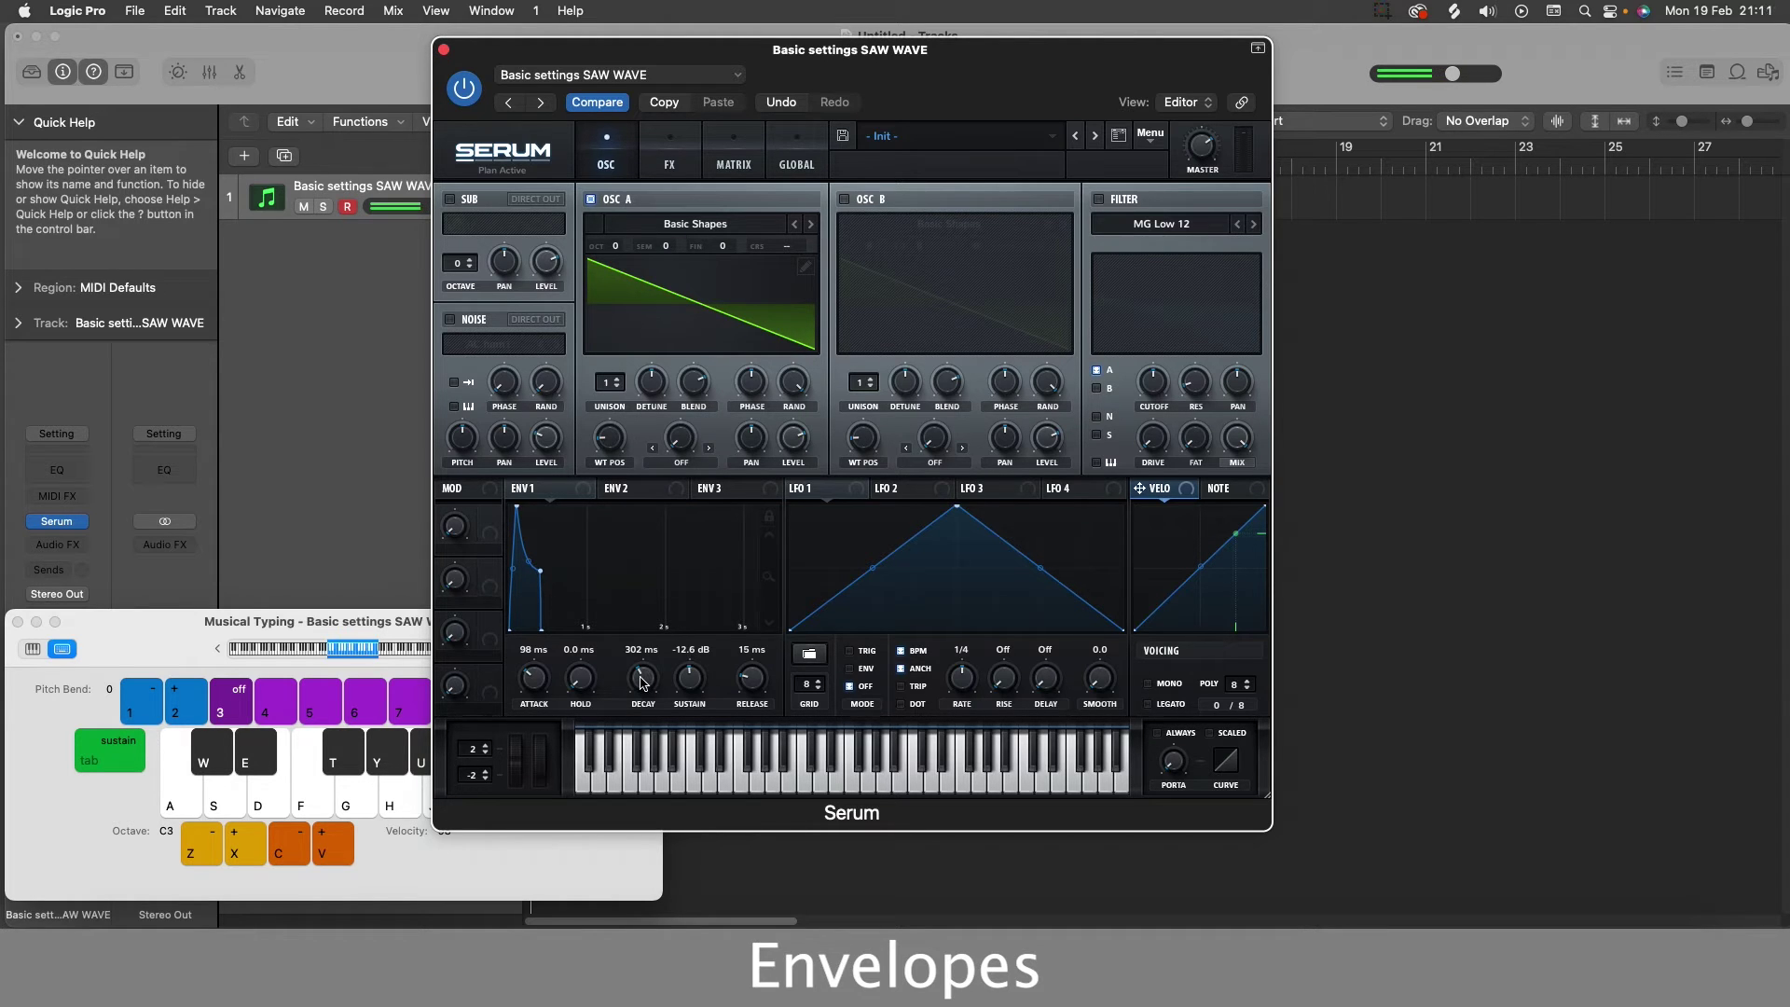
# Lengthen envelope 1's decay to about 1.65 s and play several chords to hear the slower fall.
pyautogui.moveTo(645, 685); pyautogui.dragTo(650, 654)
pyautogui.press('f')
pyautogui.press('f')
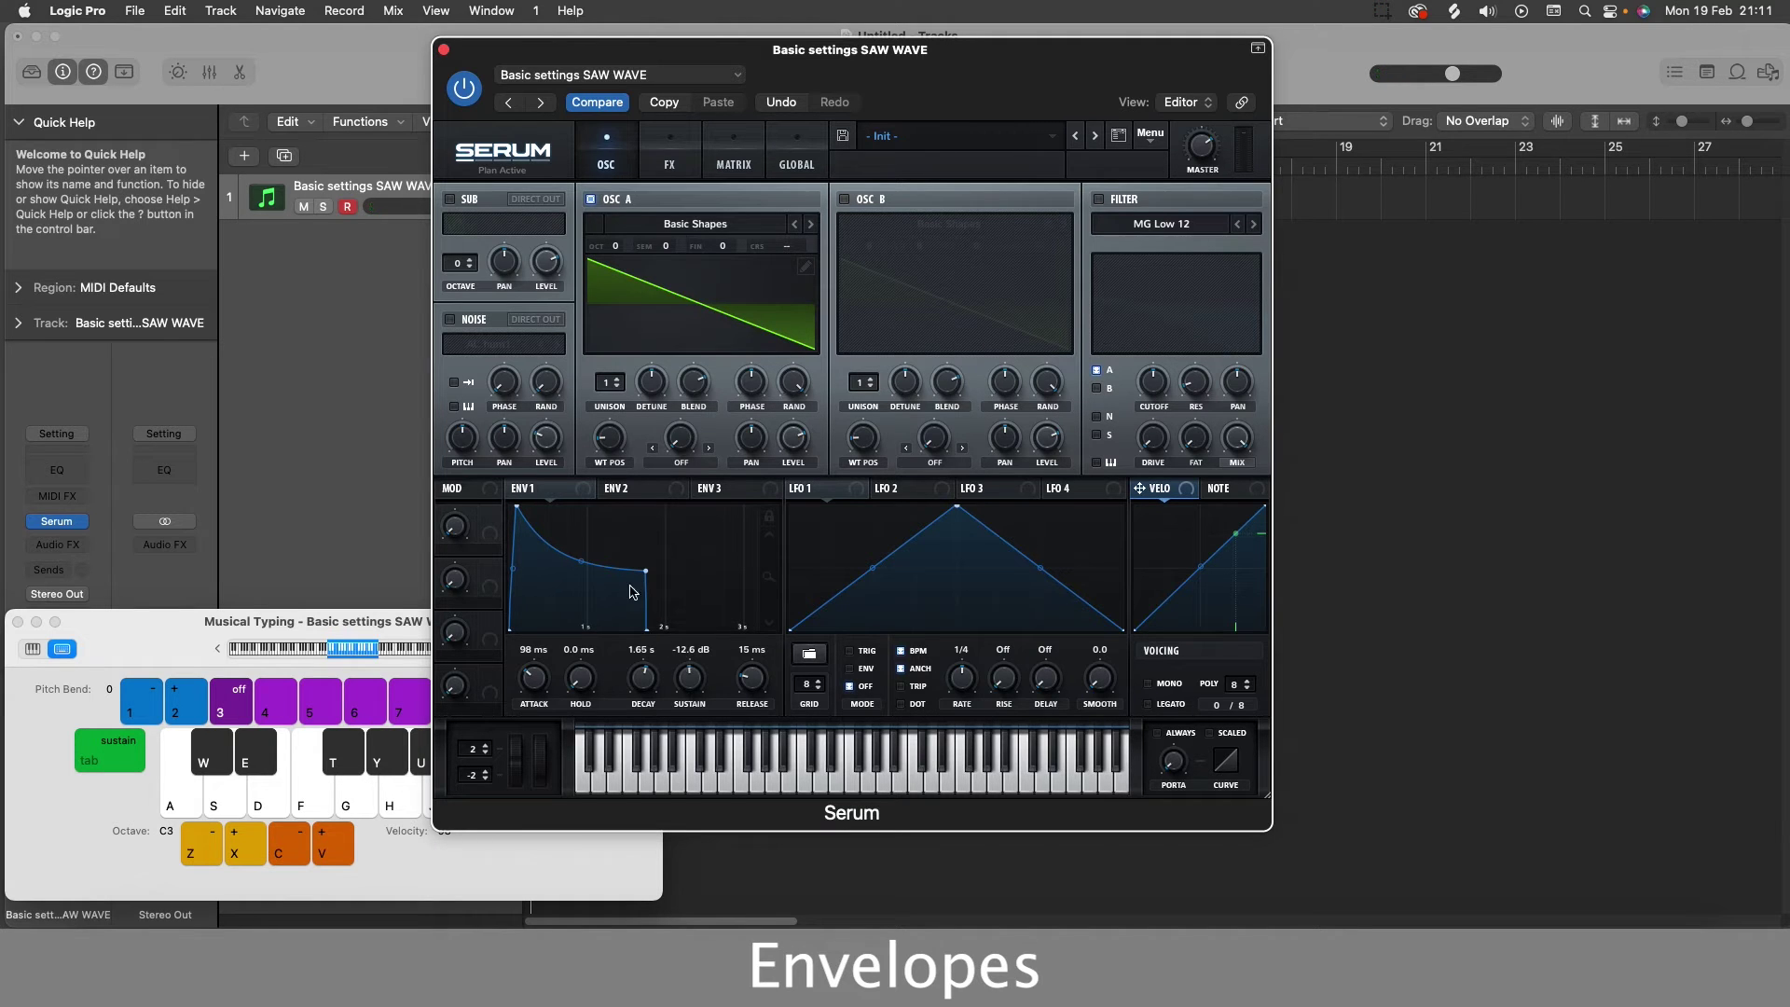
pyautogui.press('f')
pyautogui.press('d')
pyautogui.press('h')
pyautogui.press('d')
pyautogui.press('h')
pyautogui.press('s')
pyautogui.press('g')
pyautogui.press('d')
pyautogui.press('h')
# Shorten envelope 1's decay to about 538 ms and play chords for comparison.
pyautogui.moveTo(657, 679)
pyautogui.mouseDown()
pyautogui.moveTo(652, 698)
pyautogui.moveTo(637, 670)
pyautogui.mouseUp()
pyautogui.press('d')
pyautogui.press('h')
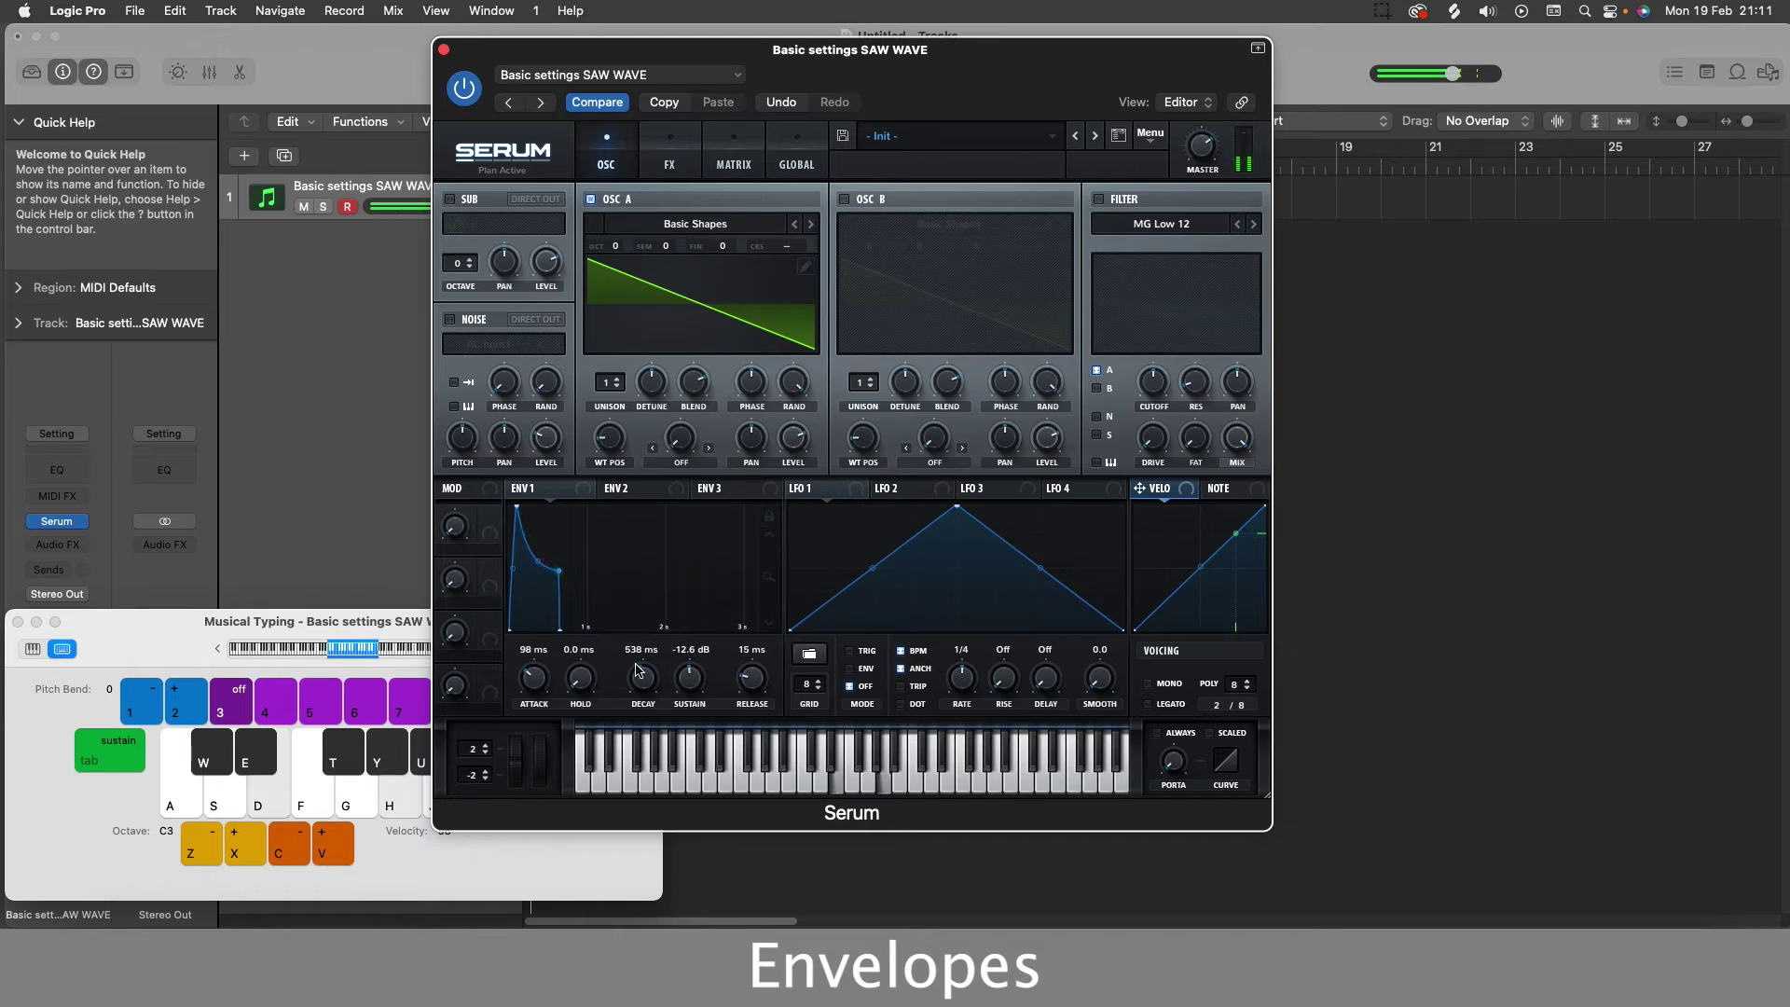
pyautogui.press('f')
pyautogui.press('j')
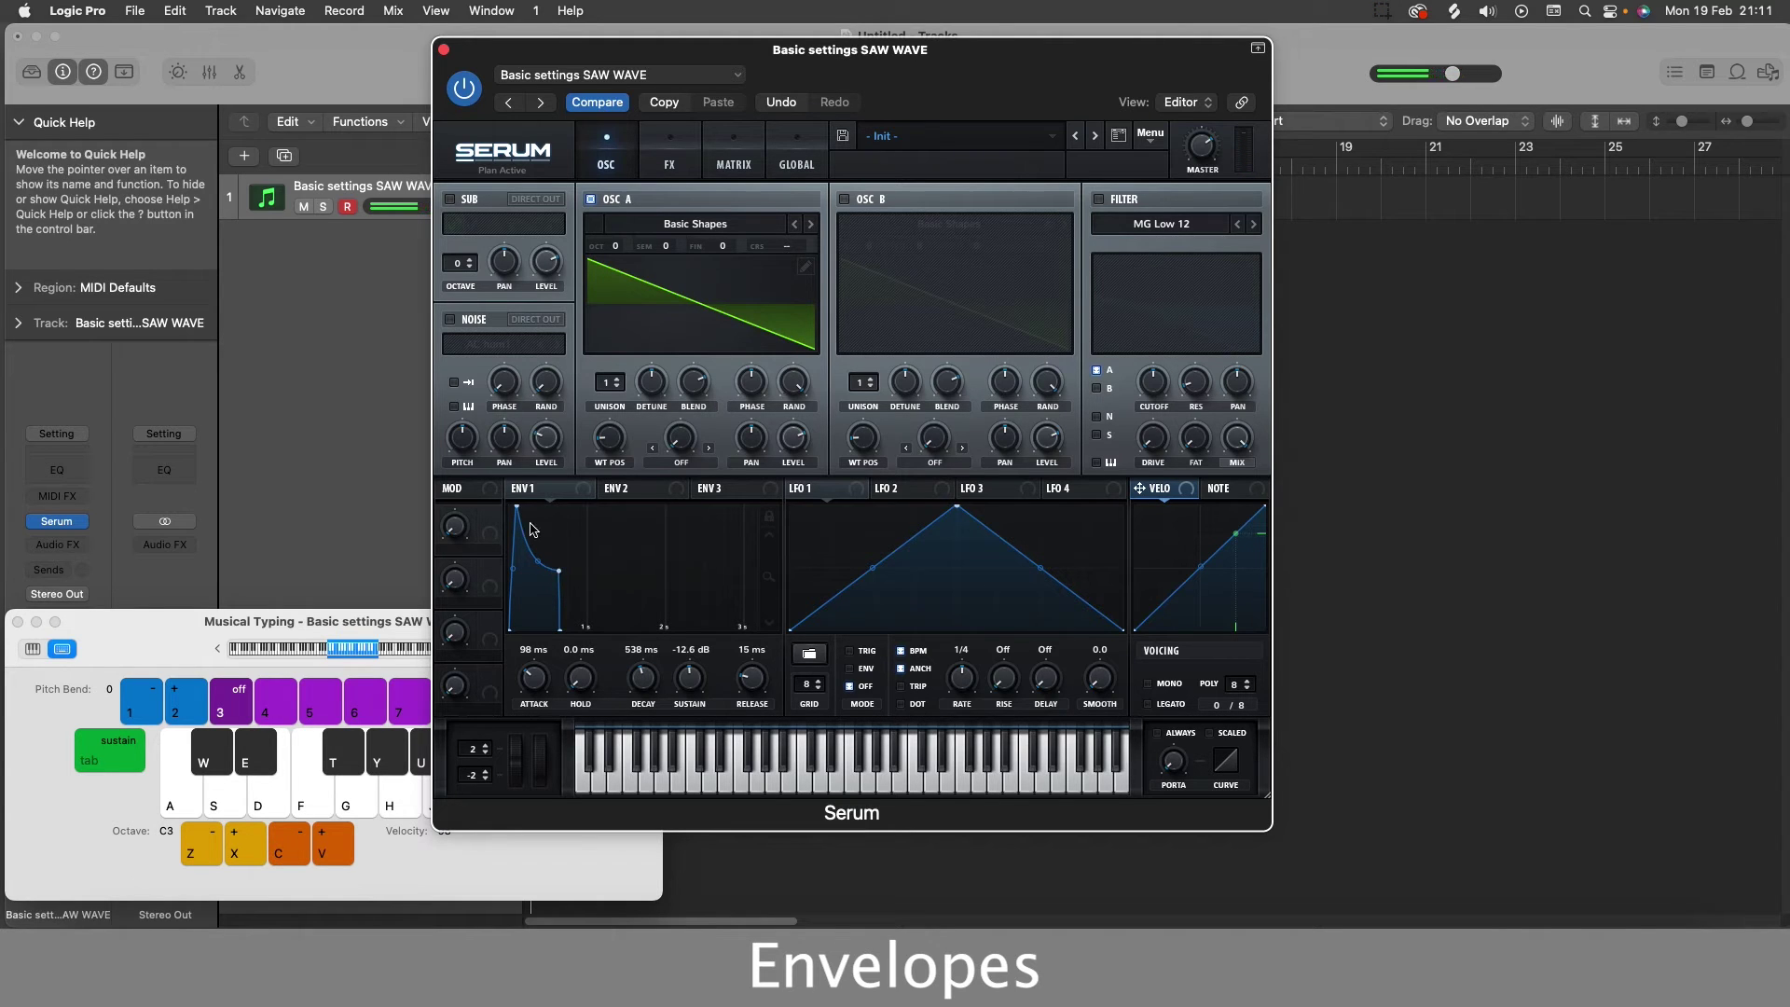
# Lengthen envelope 1's decay to about 2.14 s and play several chords.
pyautogui.moveTo(644, 688)
pyautogui.moveTo(644, 688); pyautogui.dragTo(651, 666)
pyautogui.press('f')
pyautogui.press('k')
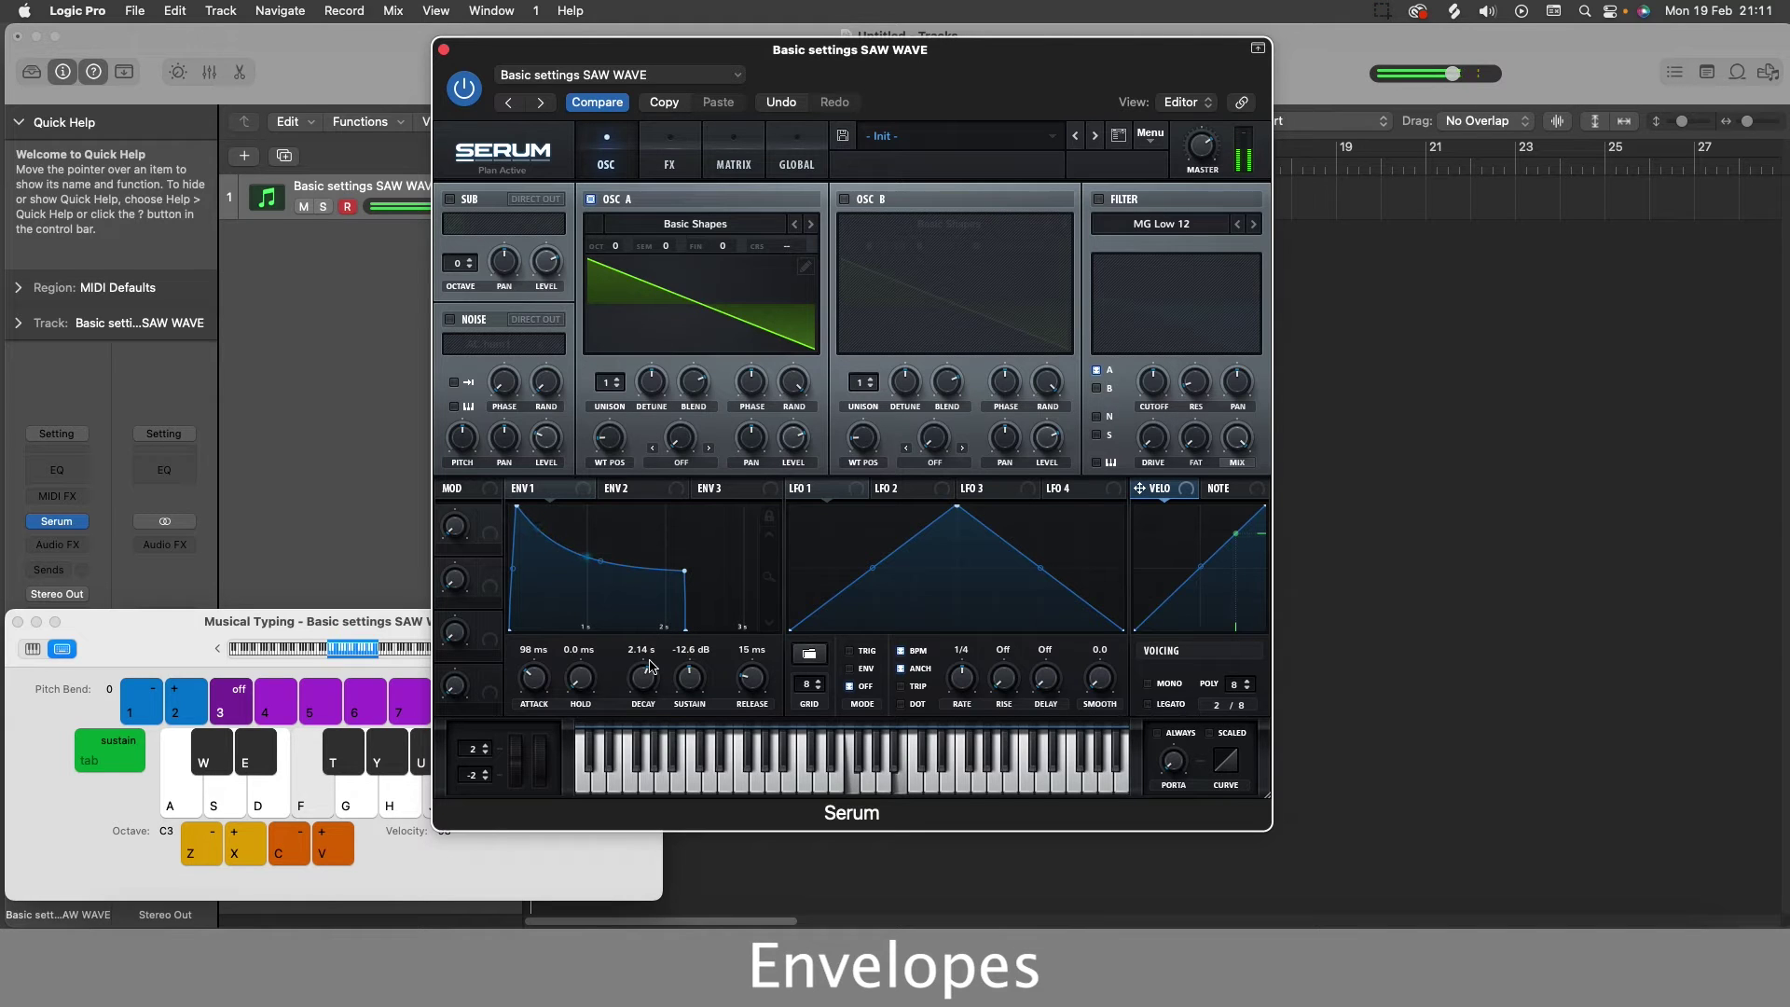
pyautogui.press('d')
pyautogui.press('h')
pyautogui.press('d')
pyautogui.press('h')
pyautogui.press('f')
pyautogui.press('j')
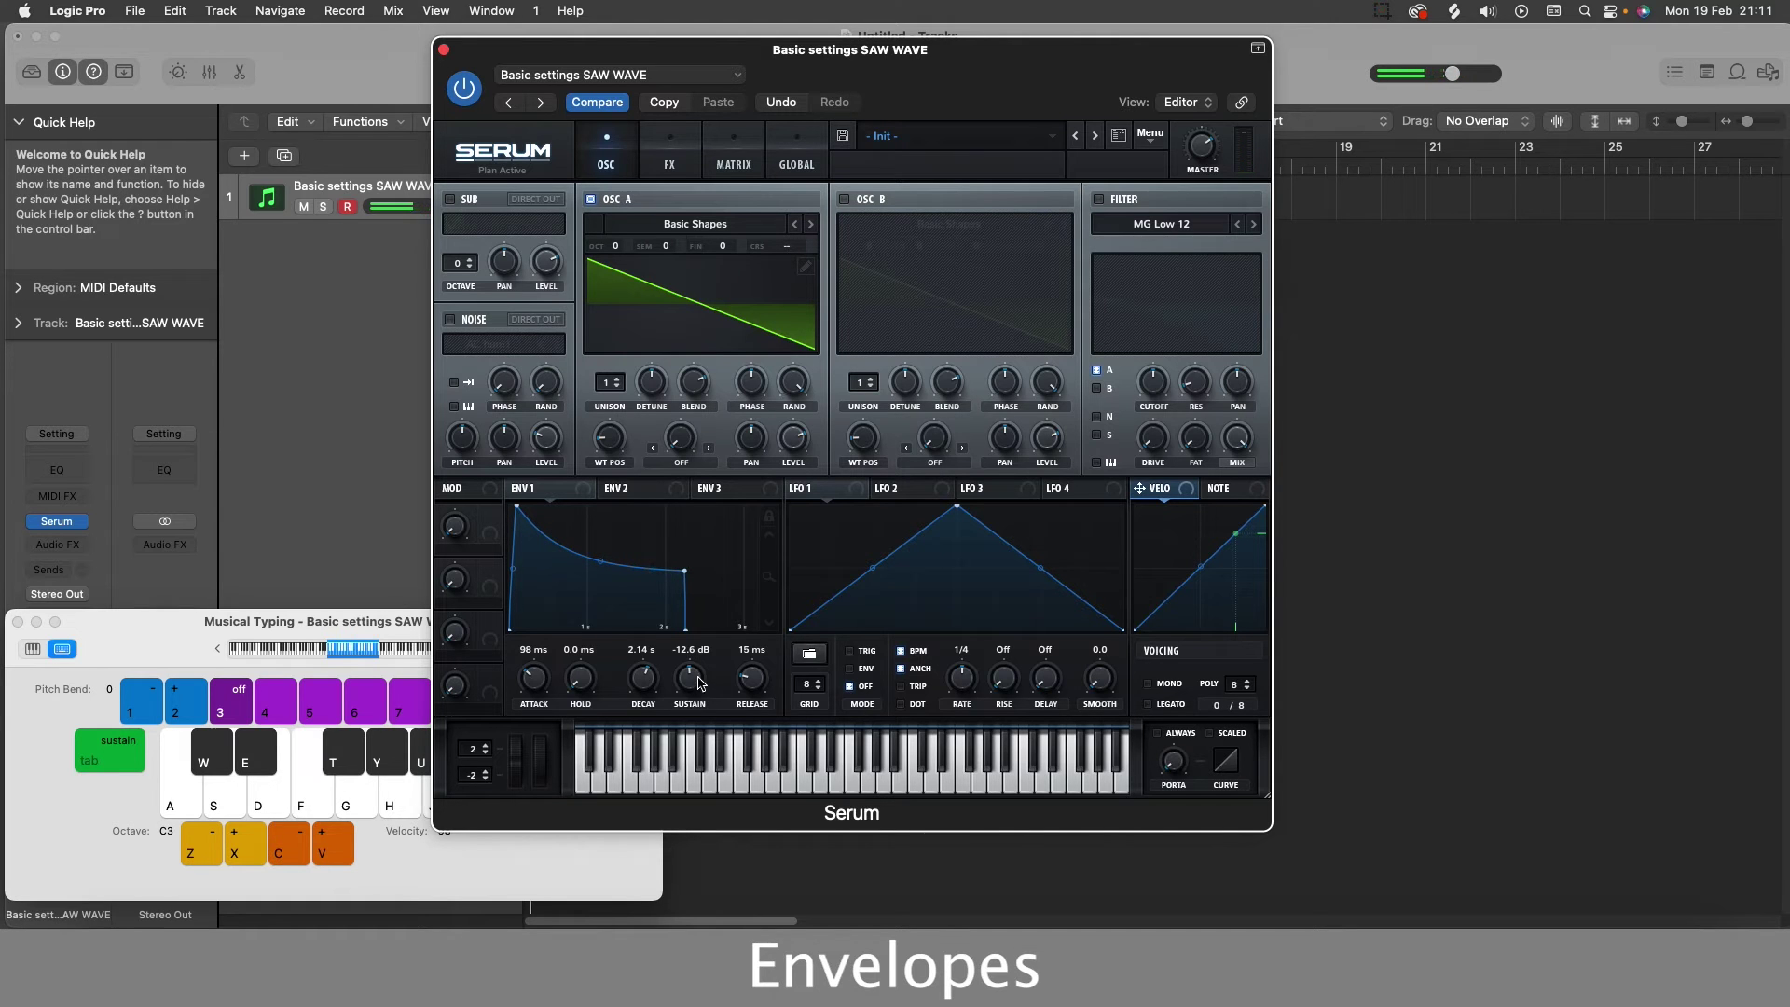
# Lower envelope 1's sustain to -∞ dB and play chords so the sound fades out completely.
pyautogui.moveTo(697, 680); pyautogui.dragTo(706, 831)
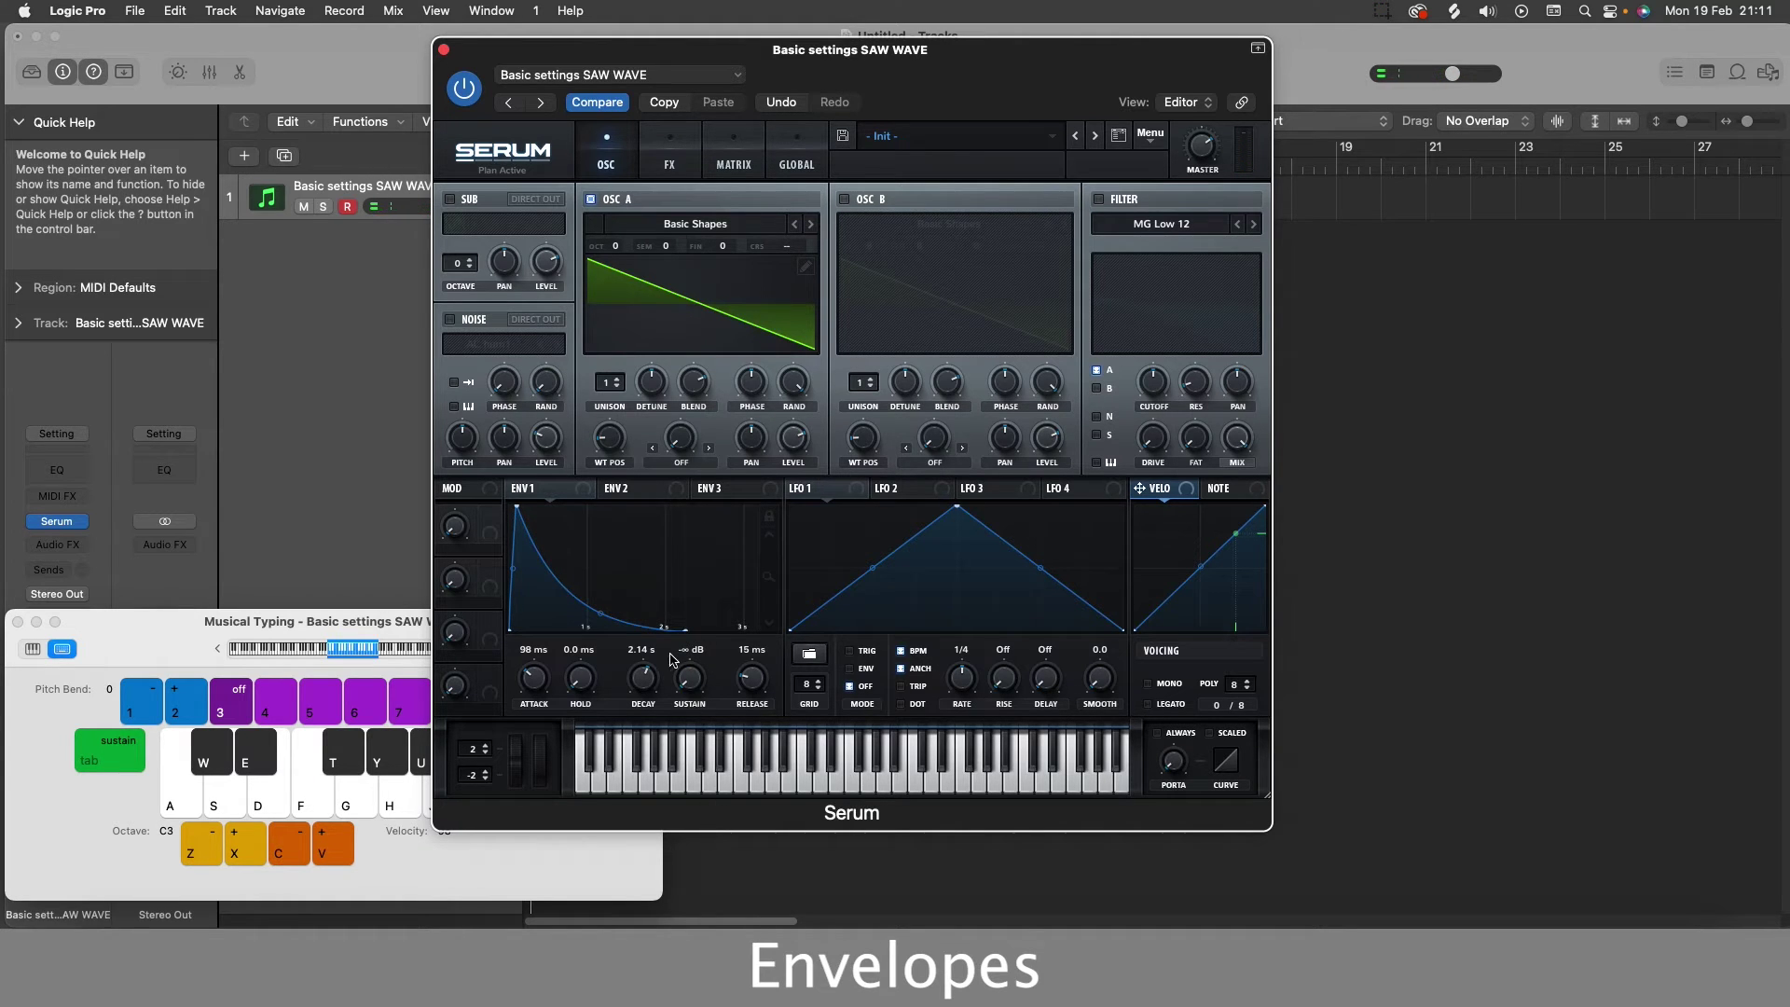
pyautogui.press('s')
pyautogui.press('g')
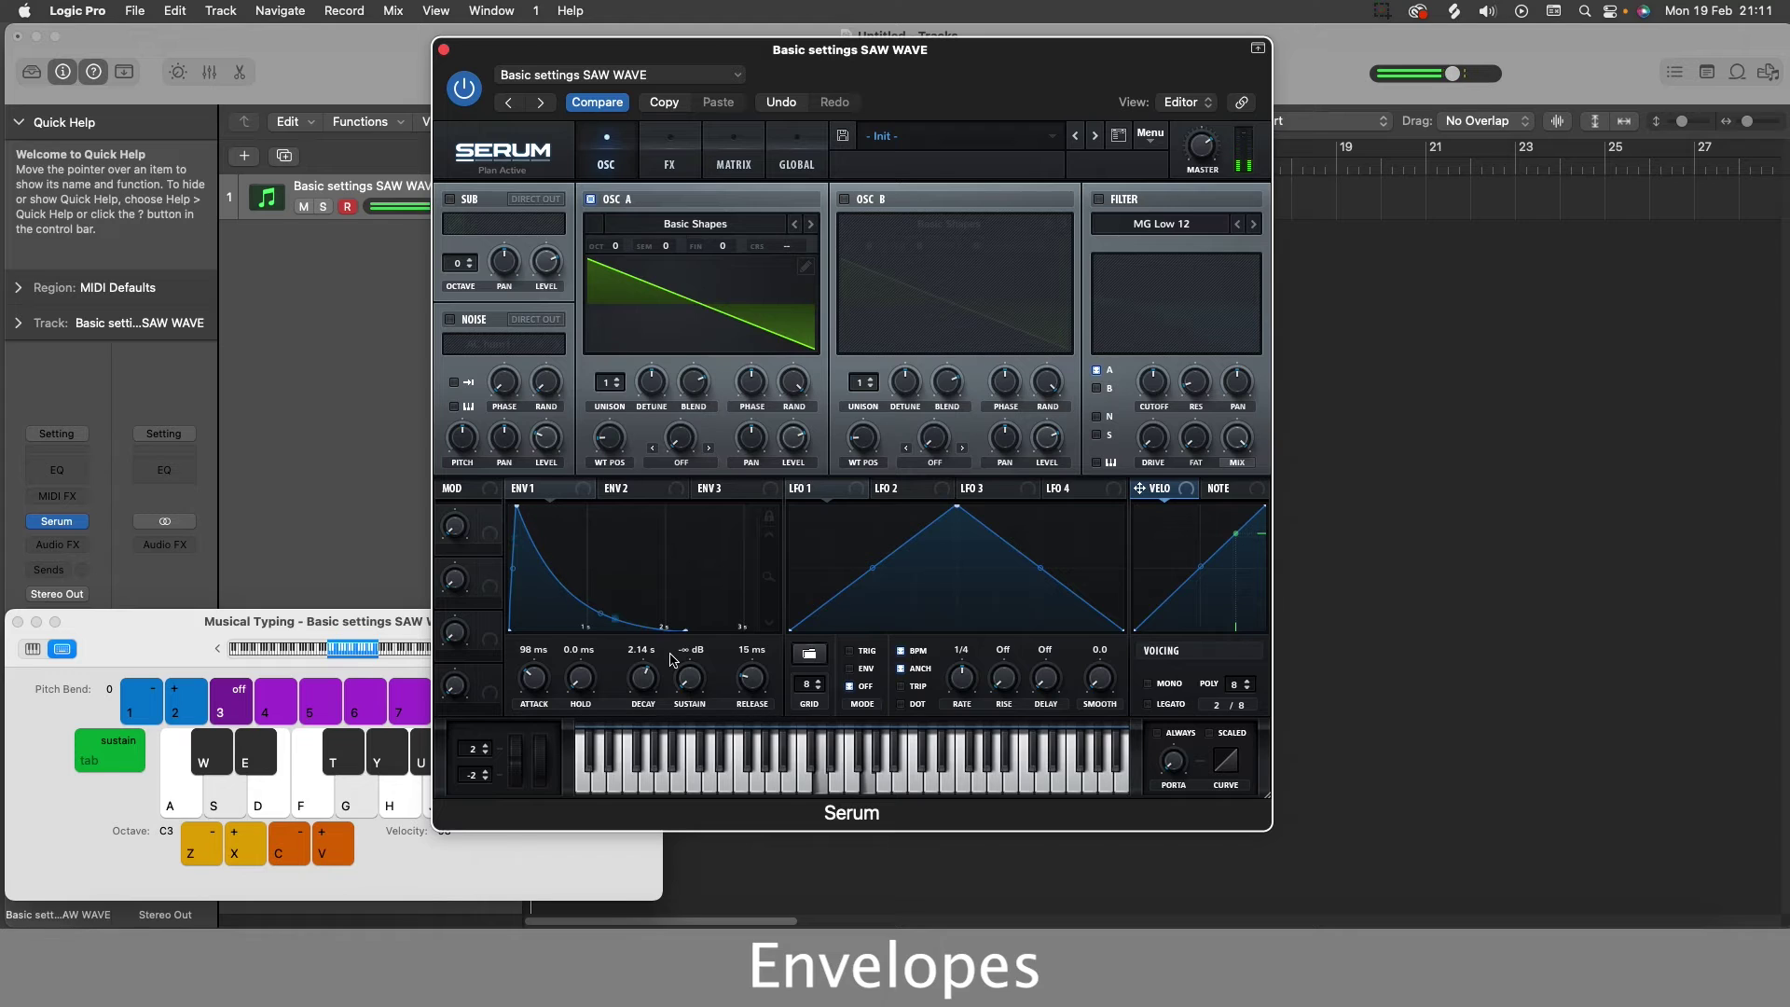
pyautogui.press('d')
pyautogui.press('h')
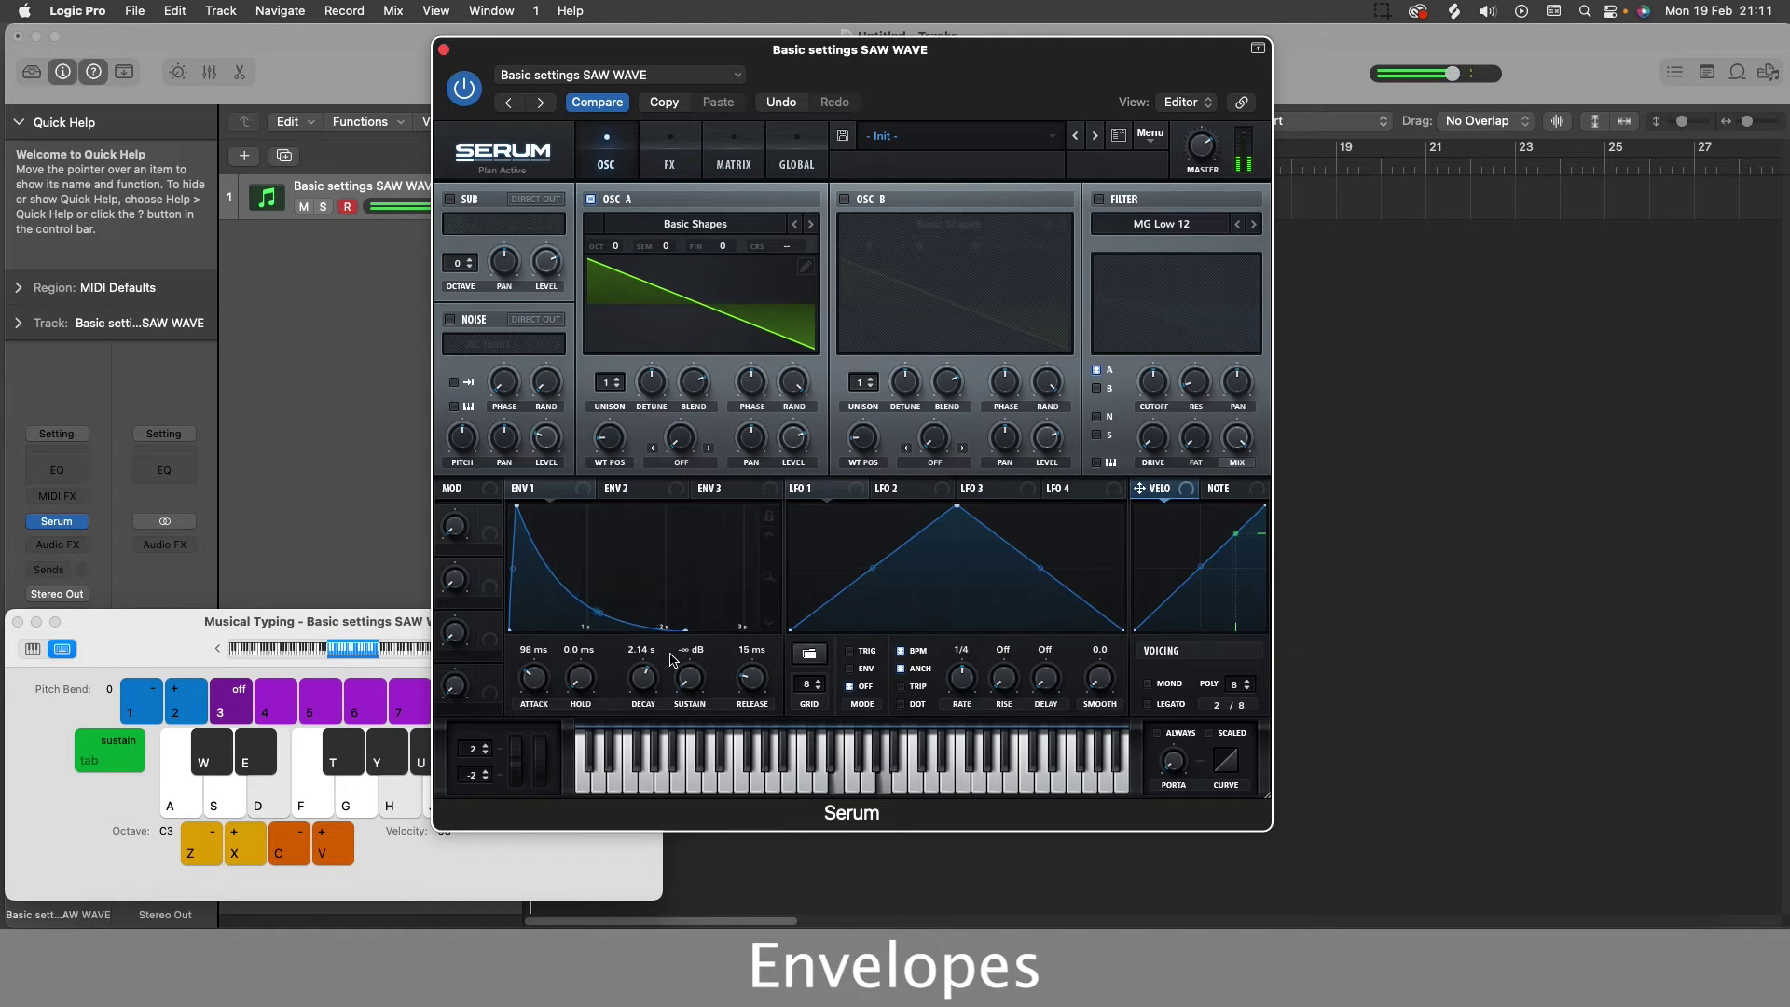
# Shape envelope 1 into a pluck with a 36 ms attack, 175 ms decay and -∞ dB sustain, and play a short melody.
pyautogui.moveTo(694, 681); pyautogui.dragTo(691, 678)
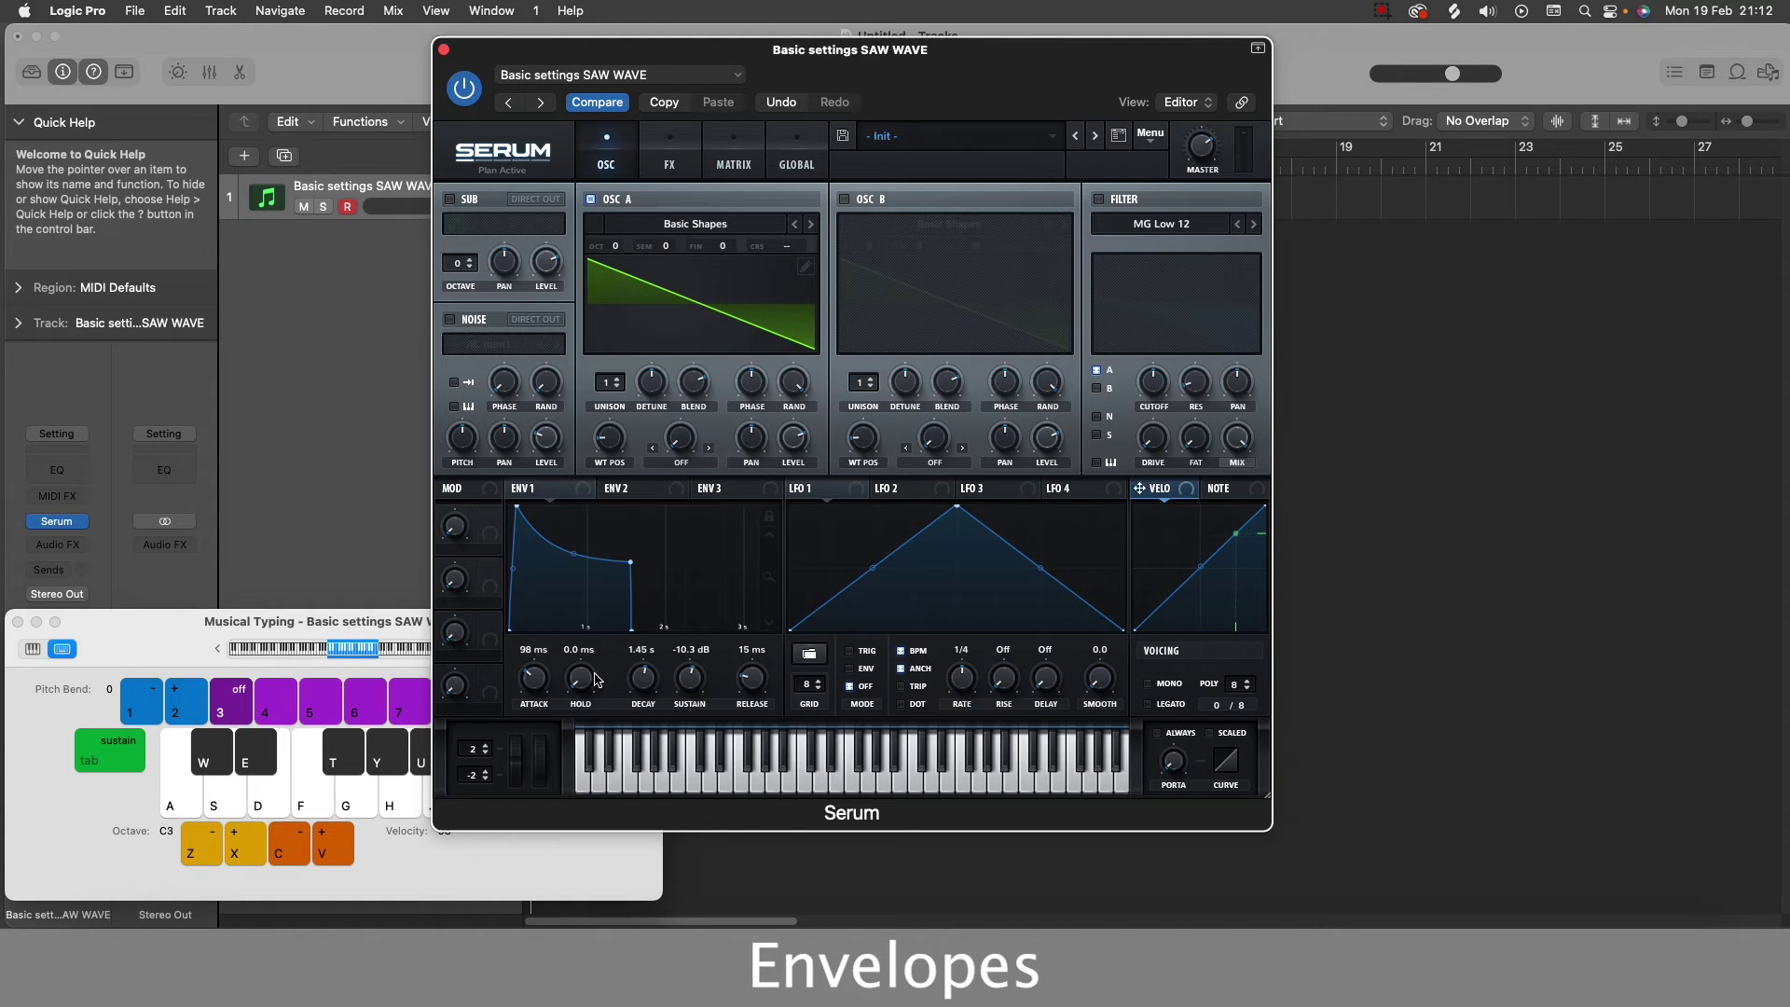
pyautogui.moveTo(528, 683); pyautogui.dragTo(526, 690)
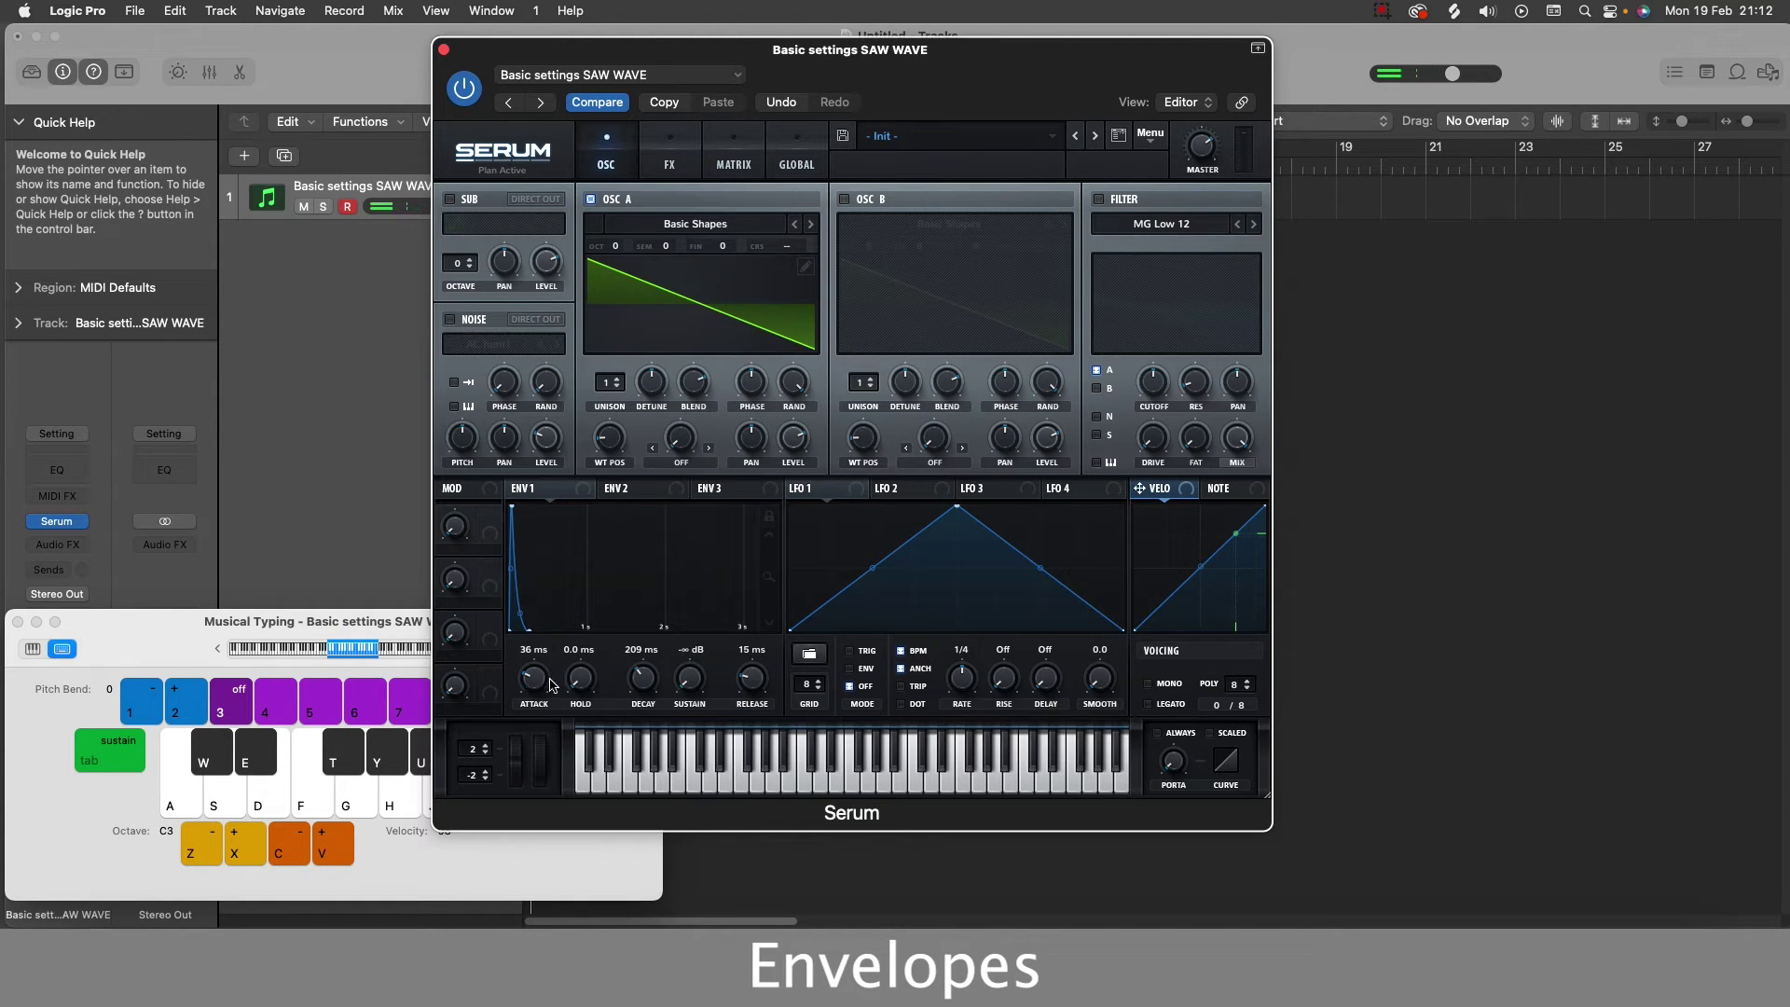
pyautogui.moveTo(648, 682); pyautogui.dragTo(650, 688)
pyautogui.press('h')
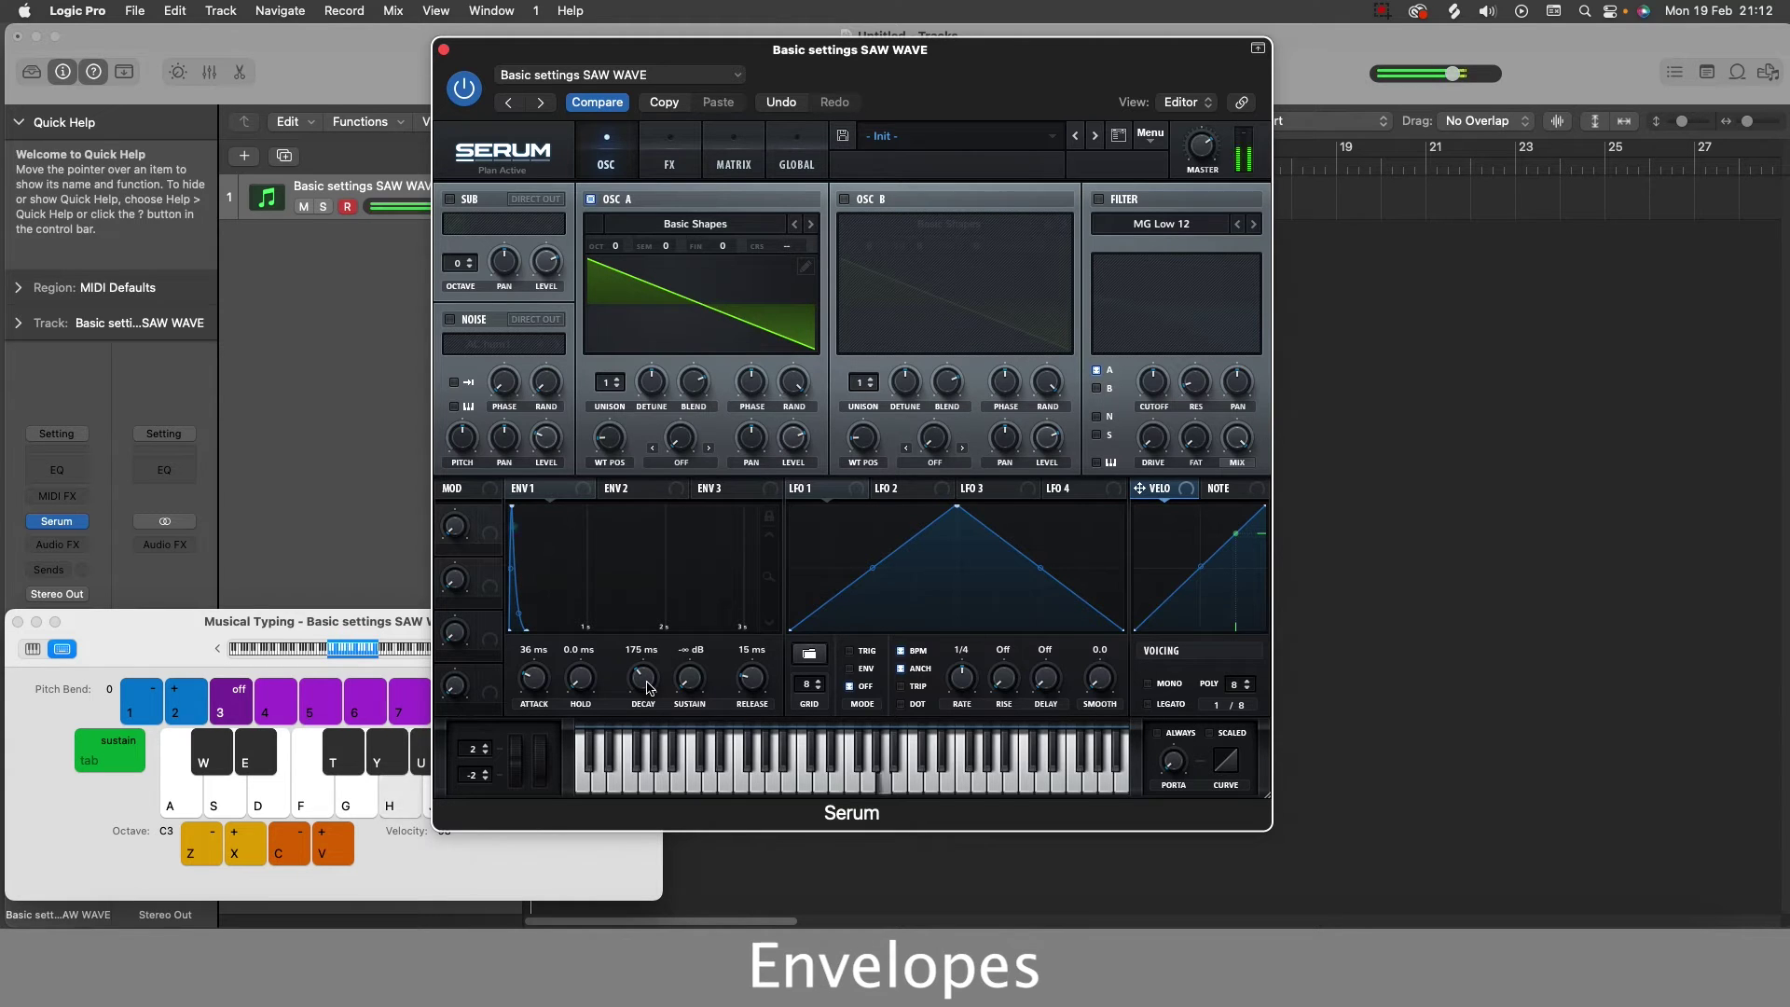
pyautogui.press('d')
pyautogui.press('f')
pyautogui.press('f')
pyautogui.press('s')
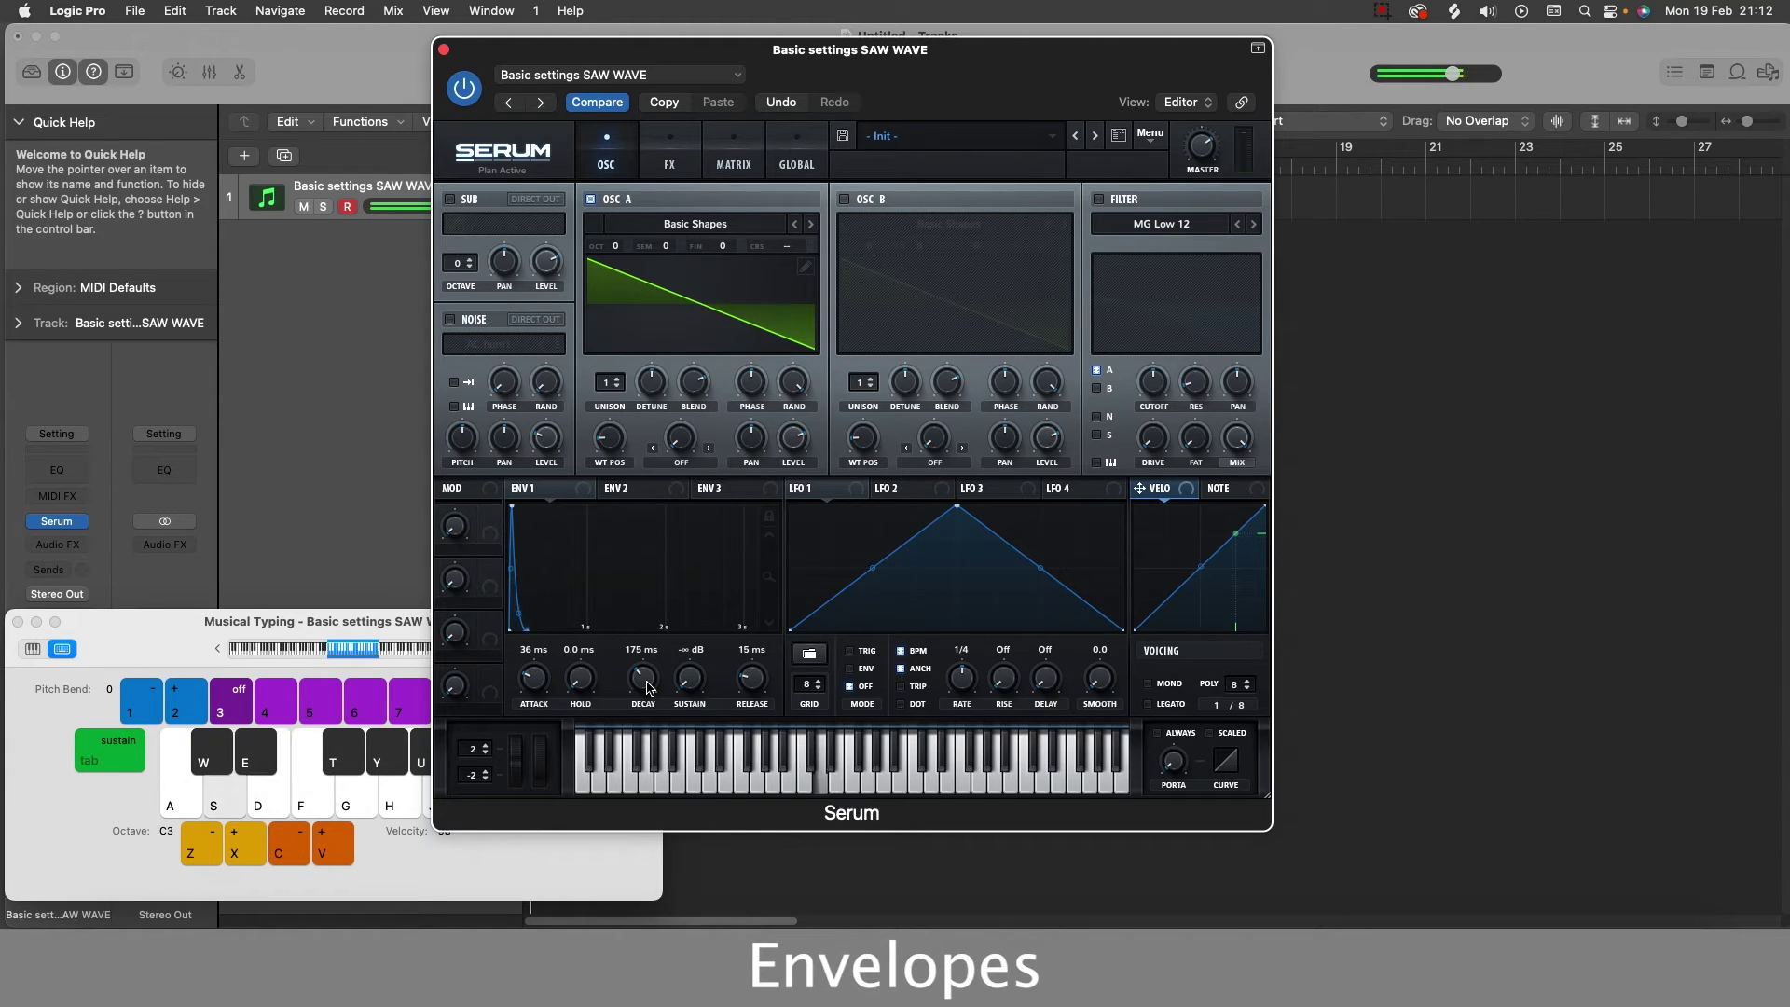
pyautogui.press('s')
pyautogui.press('d')
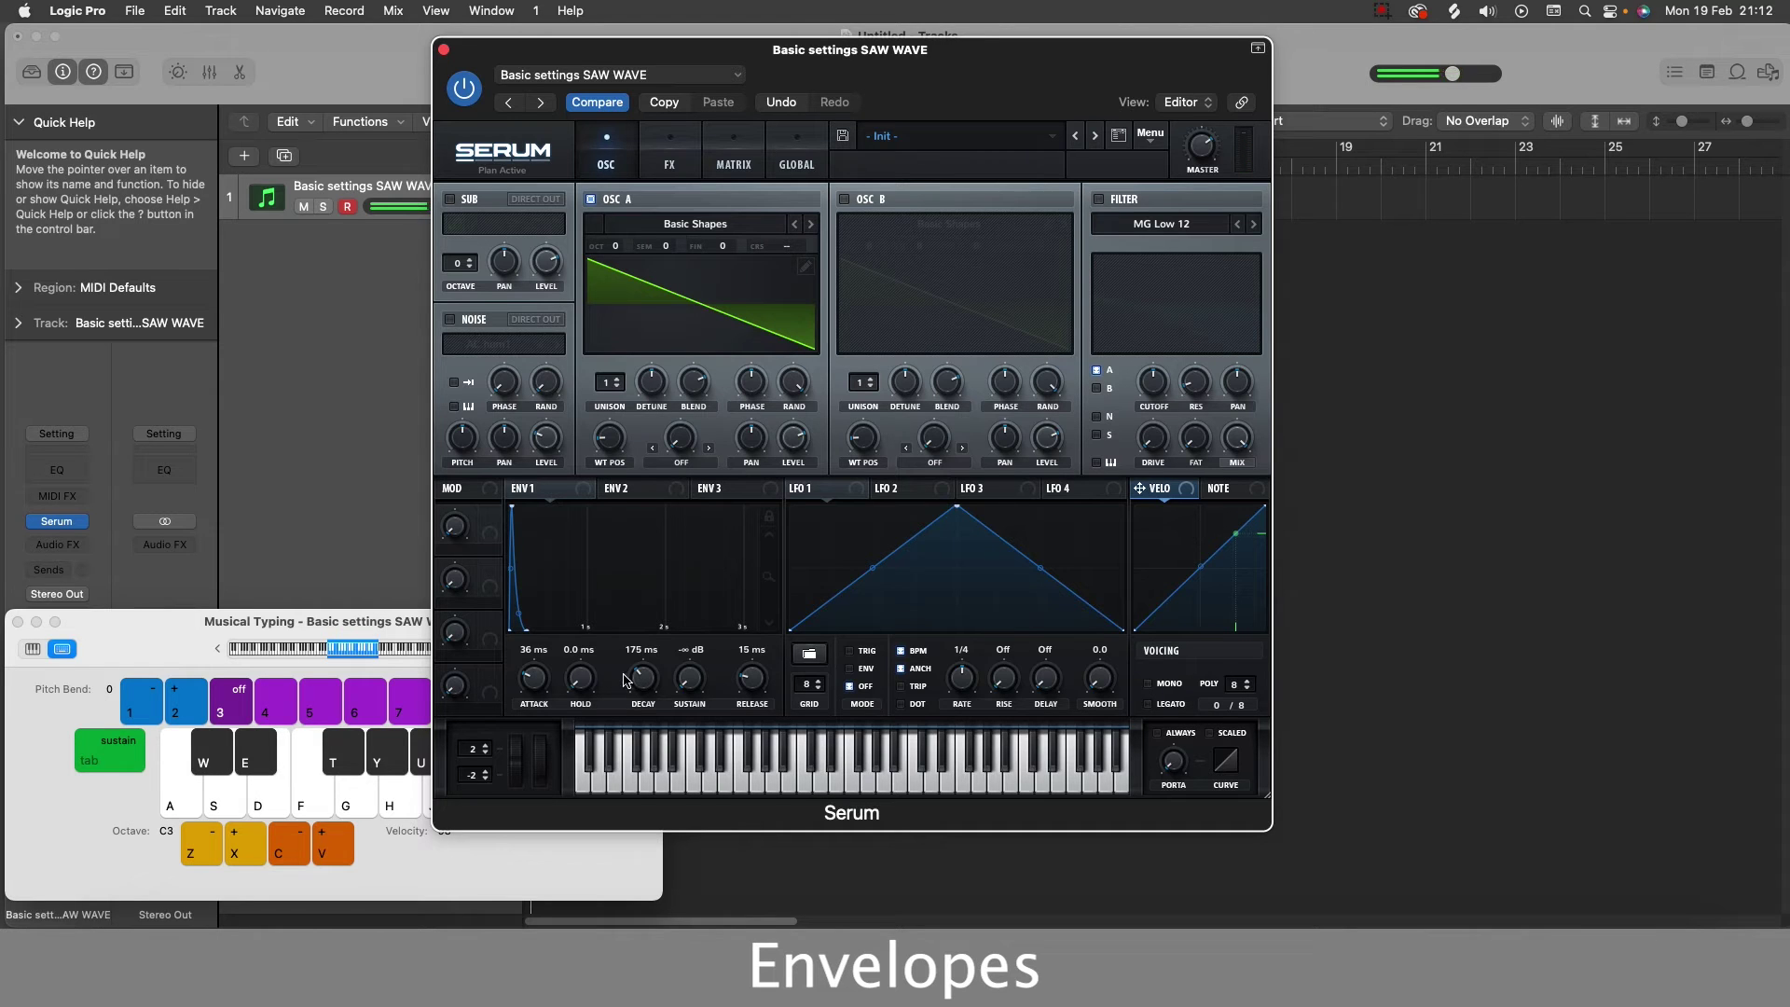
# Fine-tune envelope 1's short decay and replay the plucked melody.
pyautogui.moveTo(651, 681); pyautogui.dragTo(643, 689)
pyautogui.press('d')
pyautogui.press('h')
pyautogui.press('f')
pyautogui.press('s')
pyautogui.press('d')
# Lengthen envelope 1's decay to about 2.02 s and play the melody with the longer tail.
pyautogui.moveTo(643, 689); pyautogui.dragTo(656, 649)
pyautogui.press('h')
pyautogui.press('d')
pyautogui.press('f')
pyautogui.press('s')
pyautogui.press('d')
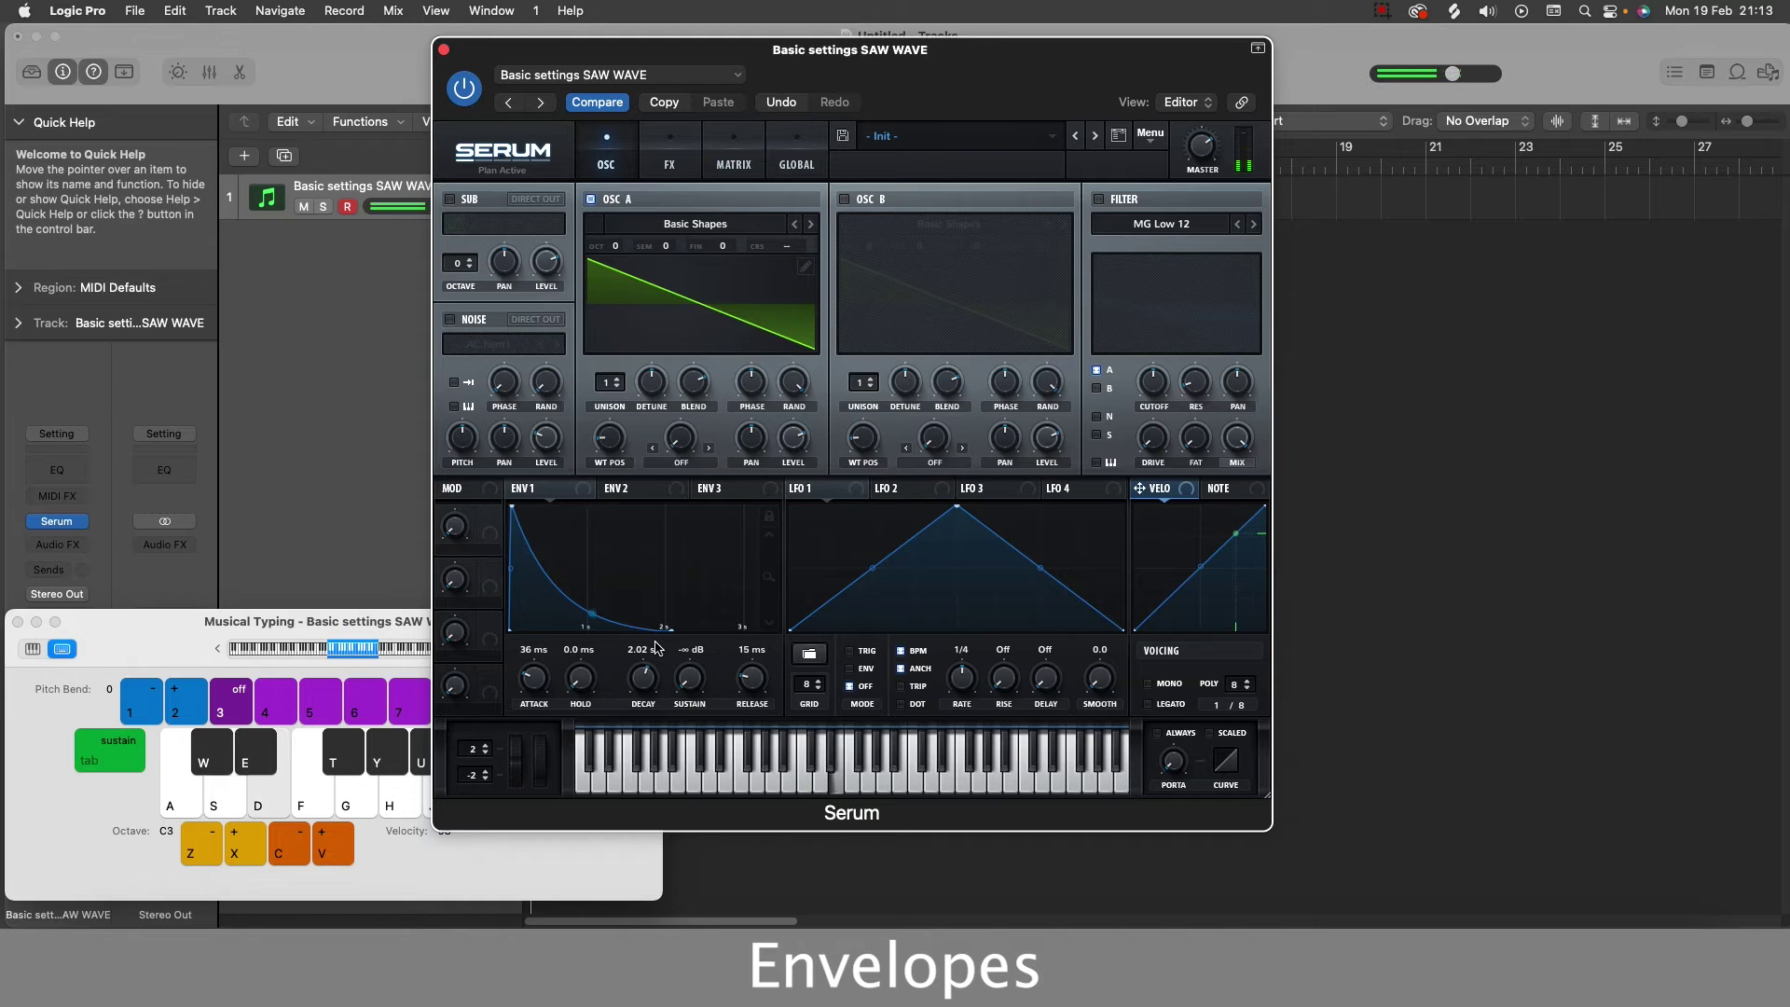
pyautogui.press('h')
pyautogui.press('f')
pyautogui.press('d')
pyautogui.press('s')
pyautogui.press('d')
# Shorten envelope 1's decay again and play the melody as a pluck.
pyautogui.moveTo(643, 681); pyautogui.dragTo(642, 708)
pyautogui.press('d')
pyautogui.press('f')
pyautogui.press('h')
pyautogui.press('d')
pyautogui.press('f')
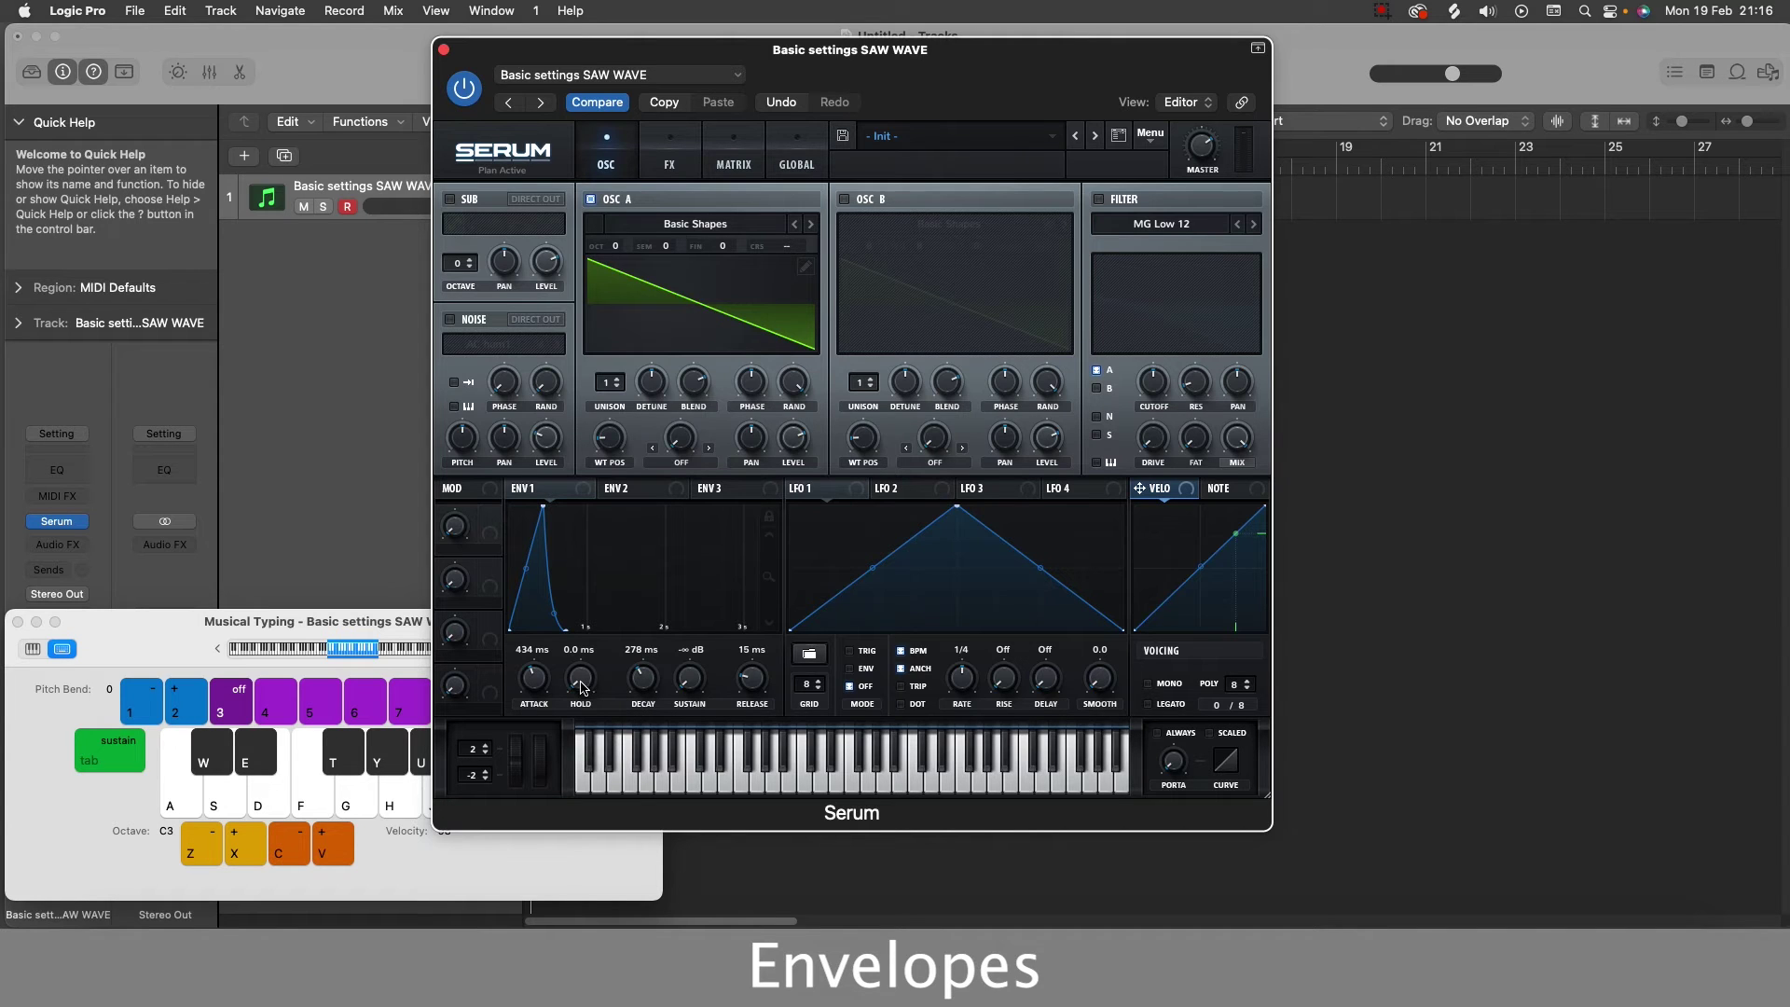
# Play notes with envelope 1's hold at 0.0 ms, and lengthen the hold to compare the sound.
pyautogui.press('s')
pyautogui.press('d')
pyautogui.press('g')
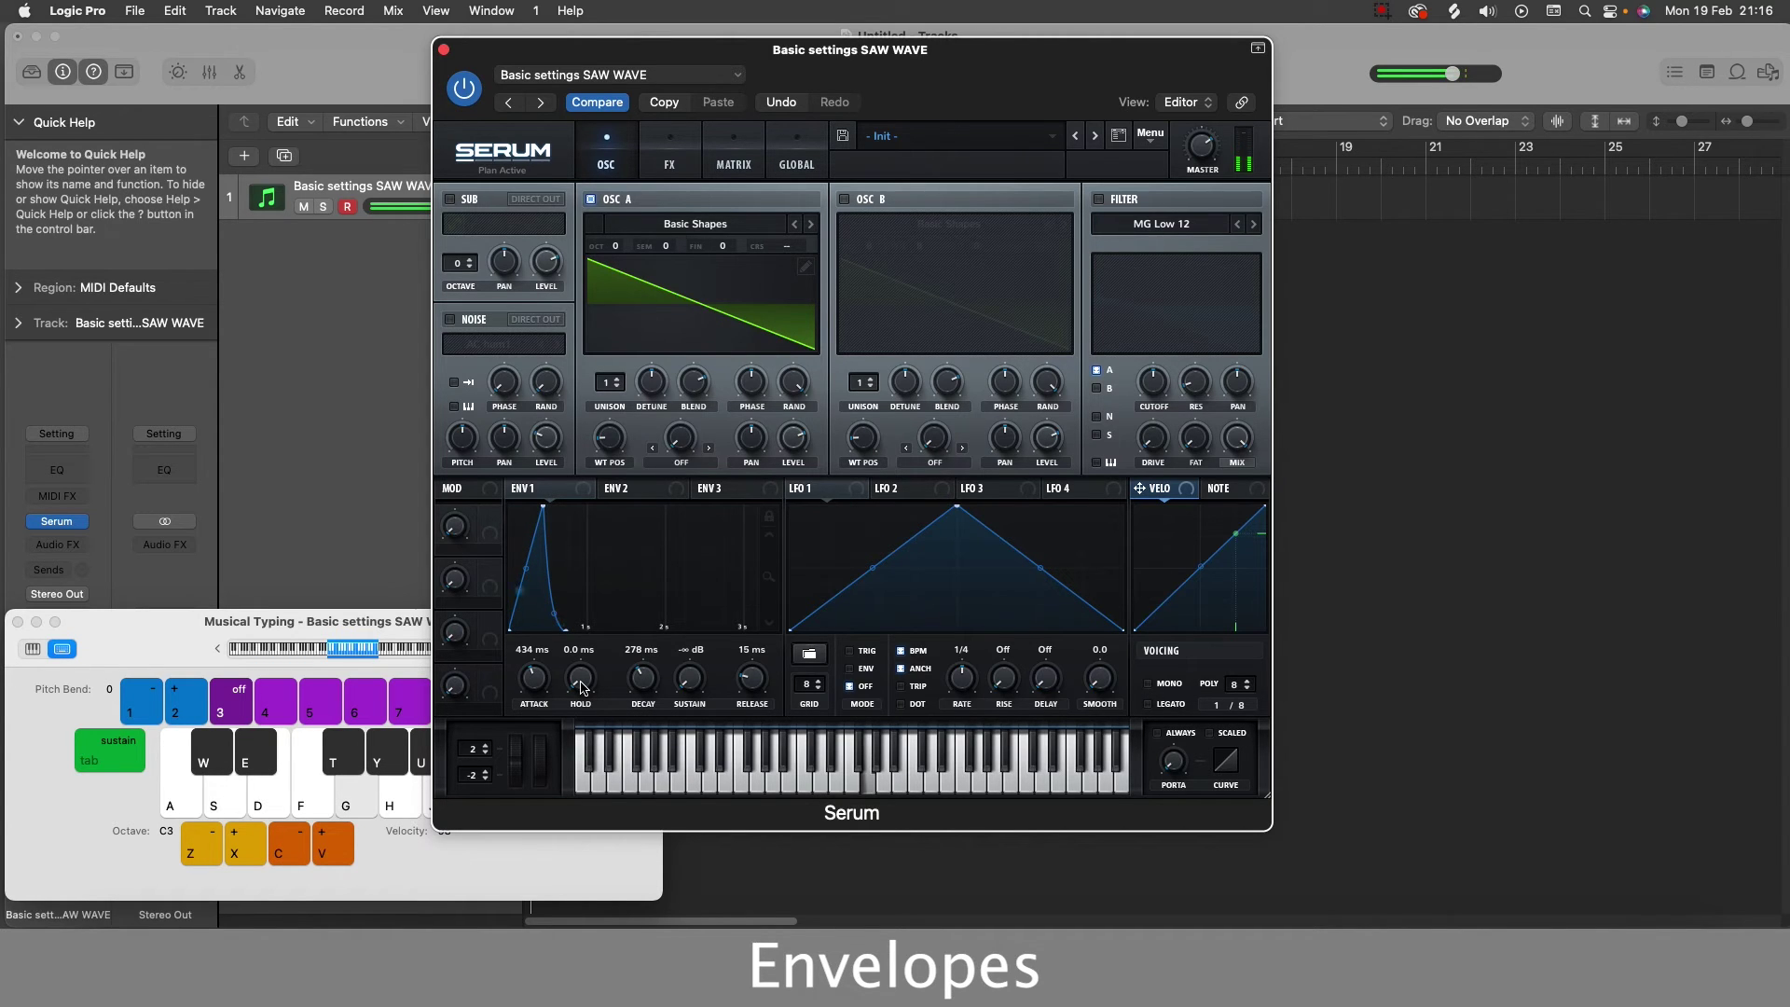
pyautogui.press('s')
pyautogui.moveTo(581, 688)
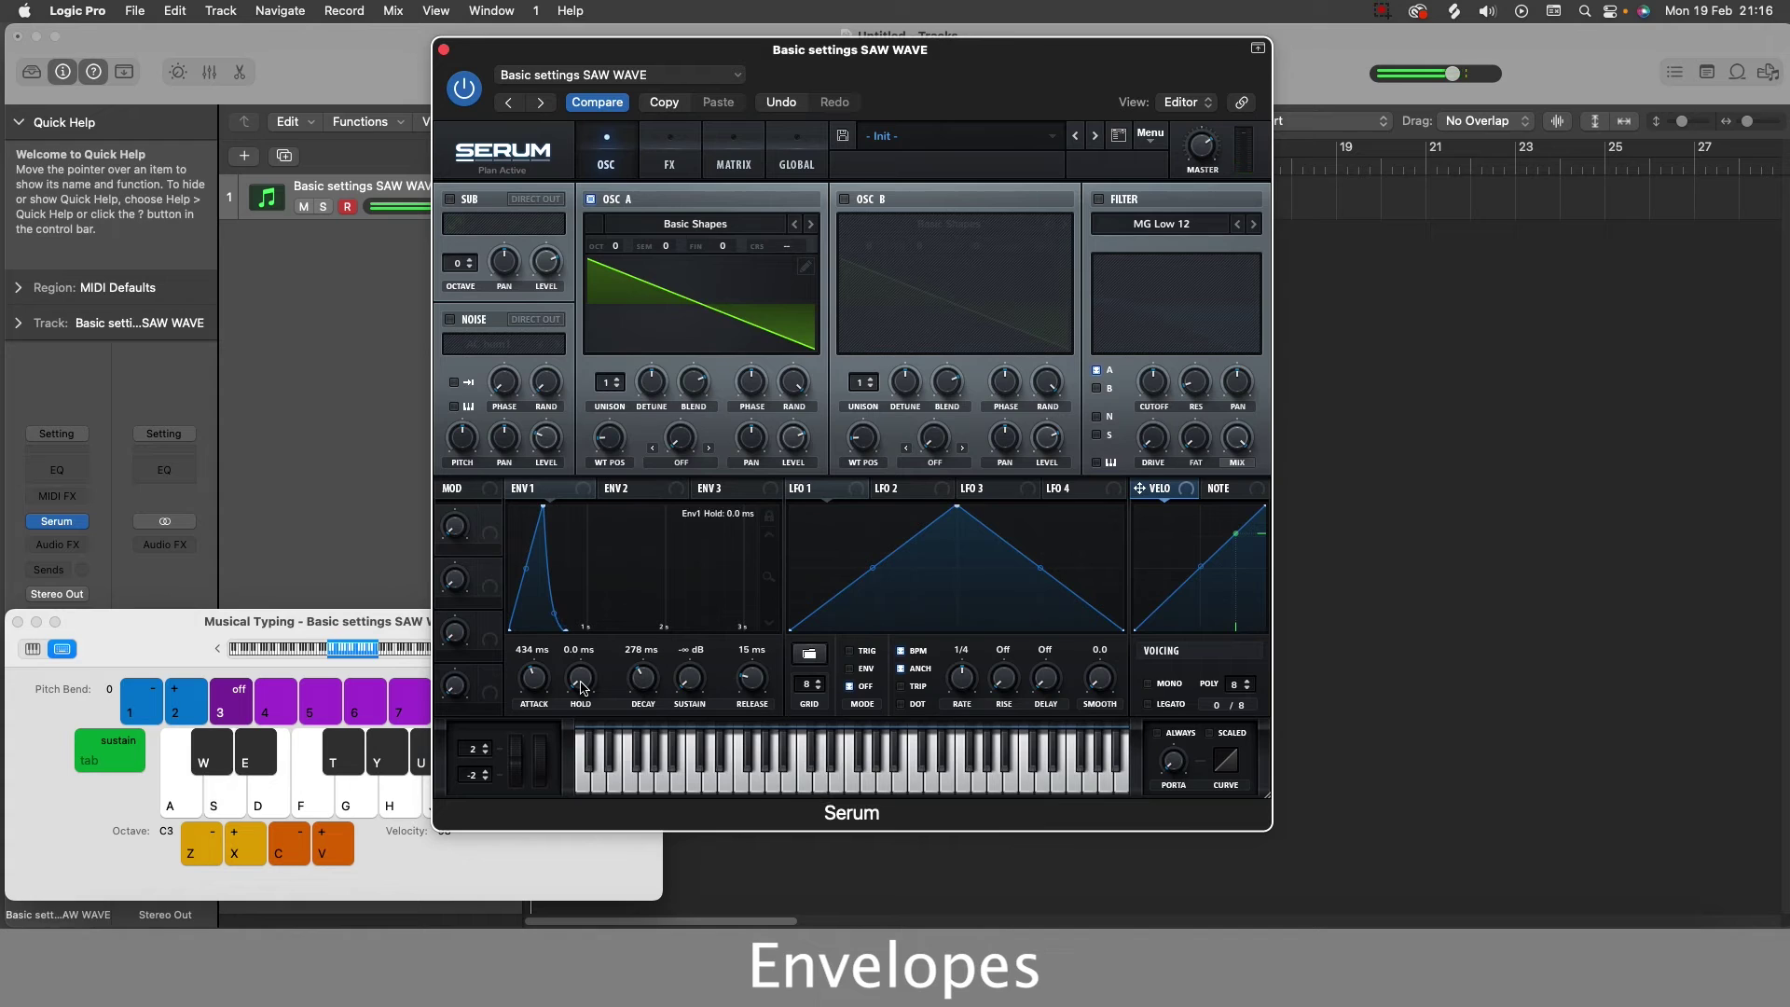
pyautogui.moveTo(580, 688); pyautogui.dragTo(598, 607)
pyautogui.press('s')
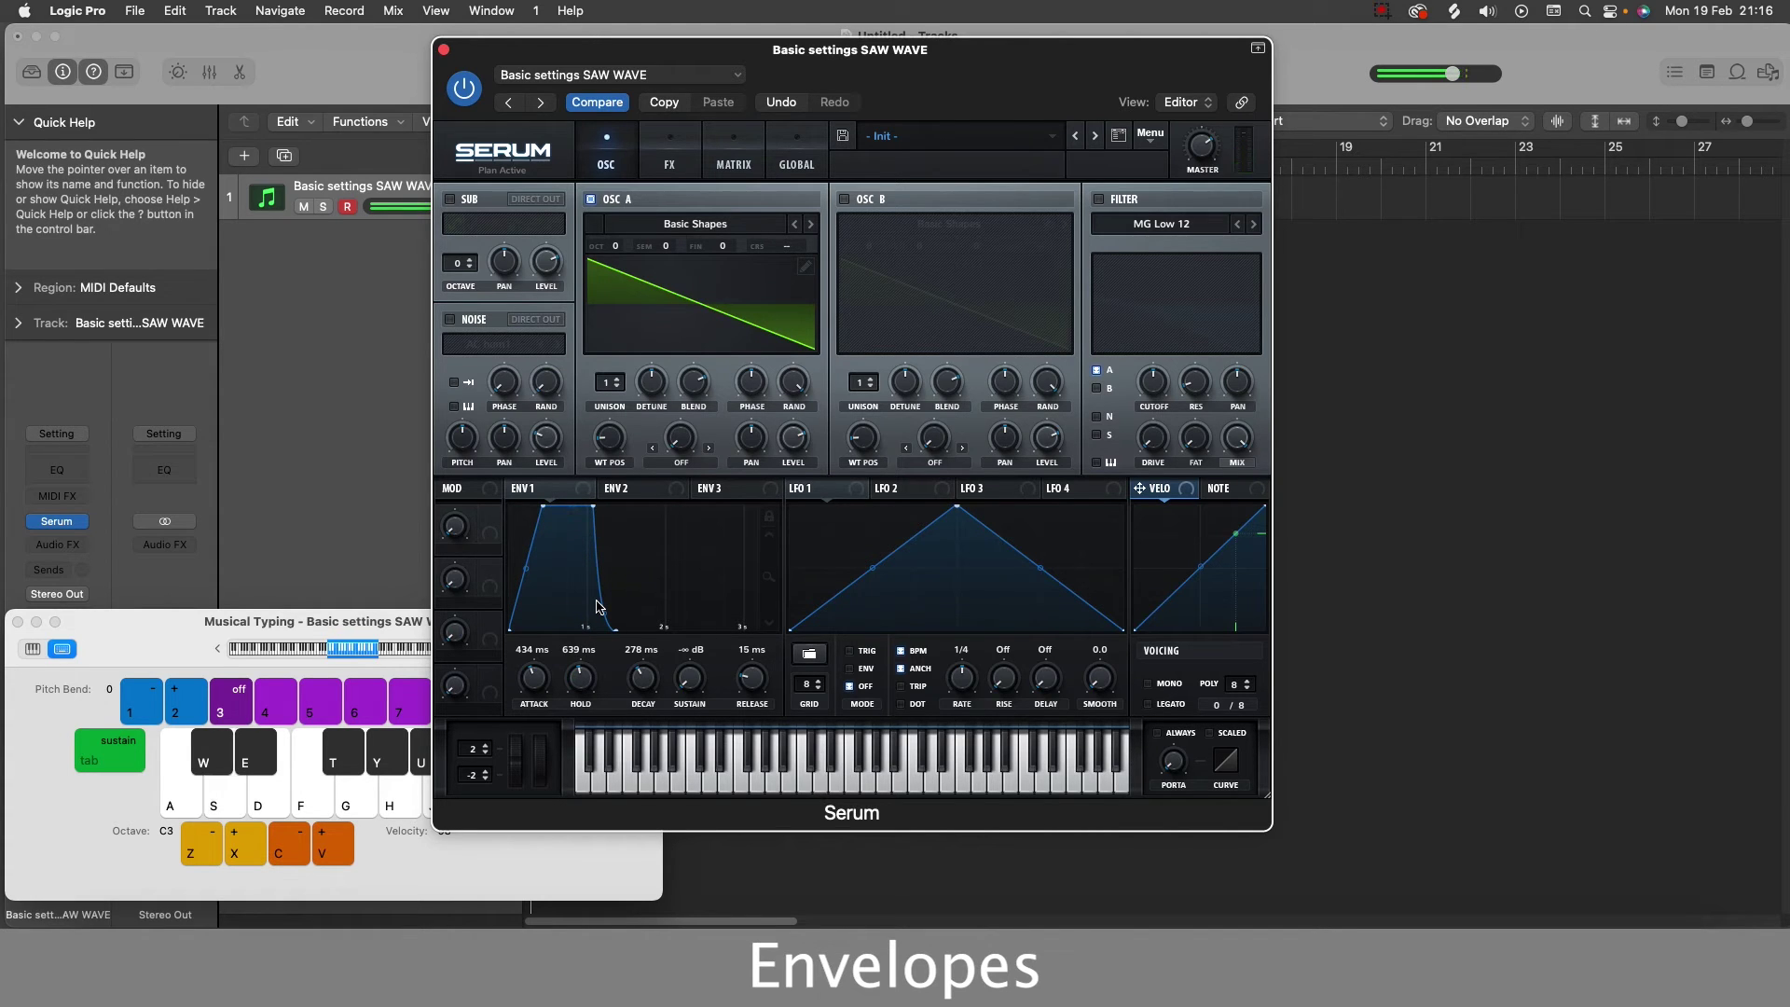
# Play two notes with envelope 1's hold at about 639 ms.
pyautogui.press('d')
pyautogui.press('g')
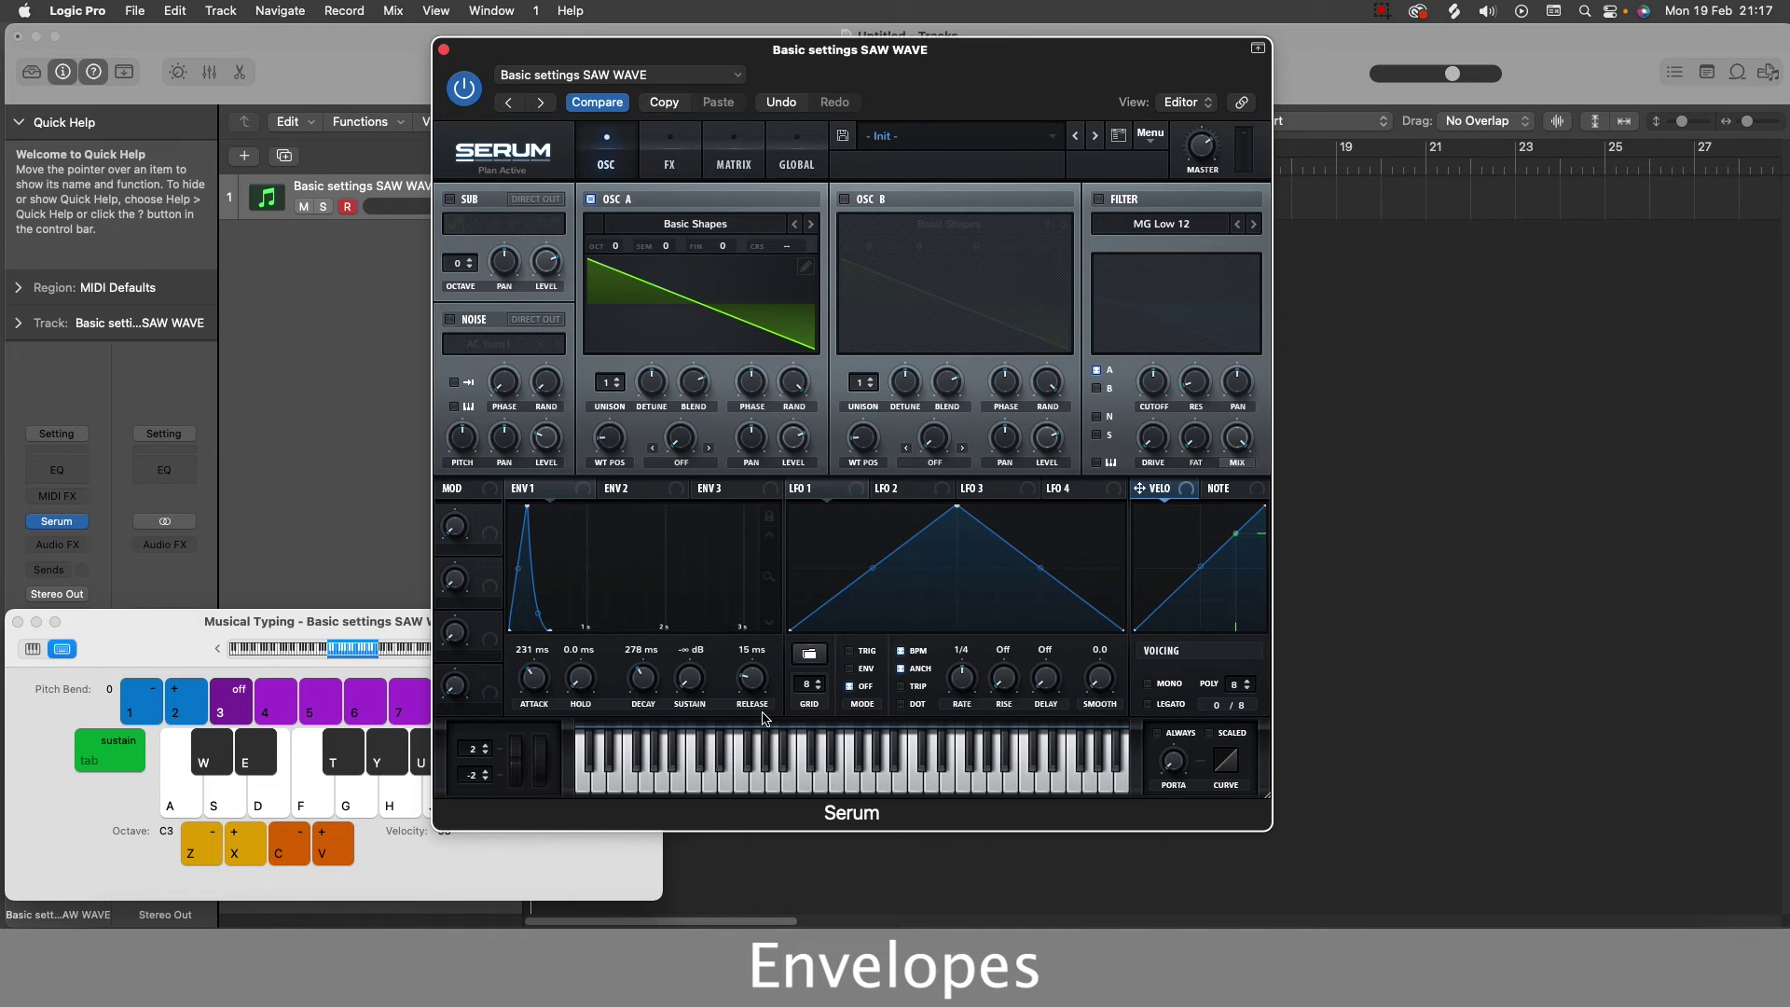
# Lengthen envelope 1's release in small amounts and play notes after each change.
pyautogui.moveTo(754, 697); pyautogui.dragTo(751, 690)
pyautogui.press('d')
pyautogui.press('h')
pyautogui.press('f')
pyautogui.press('s')
pyautogui.press('d')
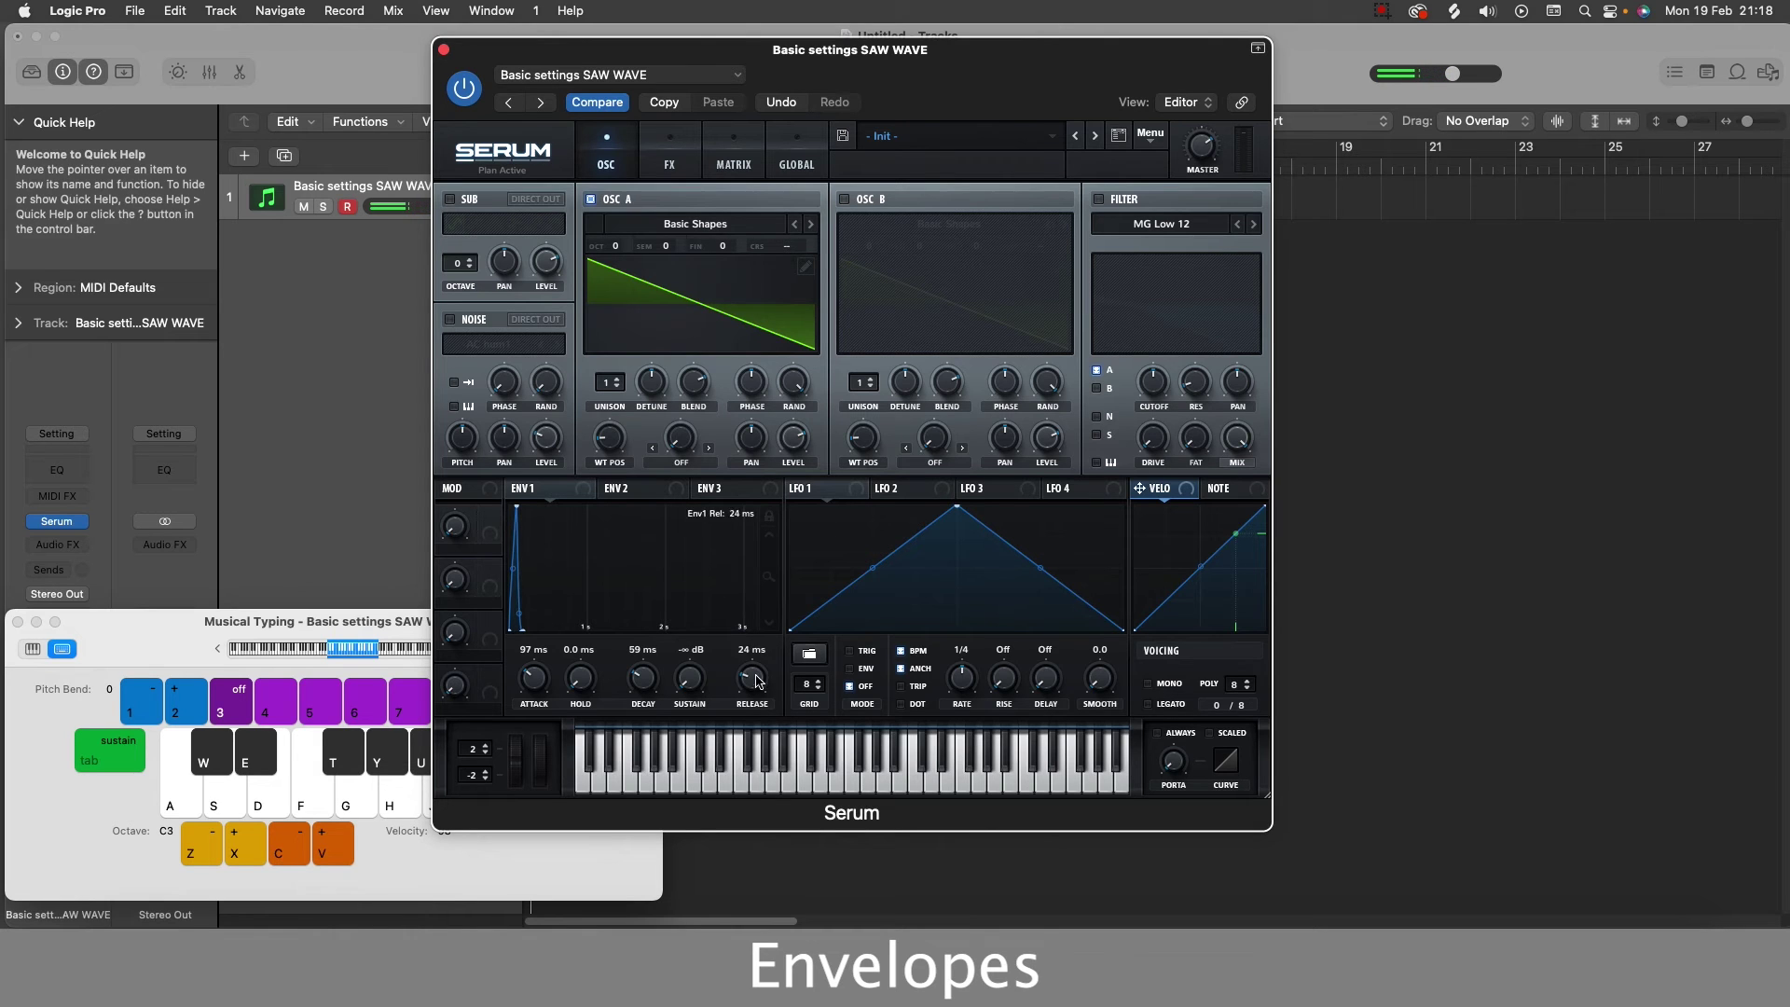
pyautogui.moveTo(756, 682)
pyautogui.mouseDown()
pyautogui.moveTo(767, 632)
pyautogui.moveTo(762, 662)
pyautogui.mouseUp()
pyautogui.press('h')
pyautogui.press('d')
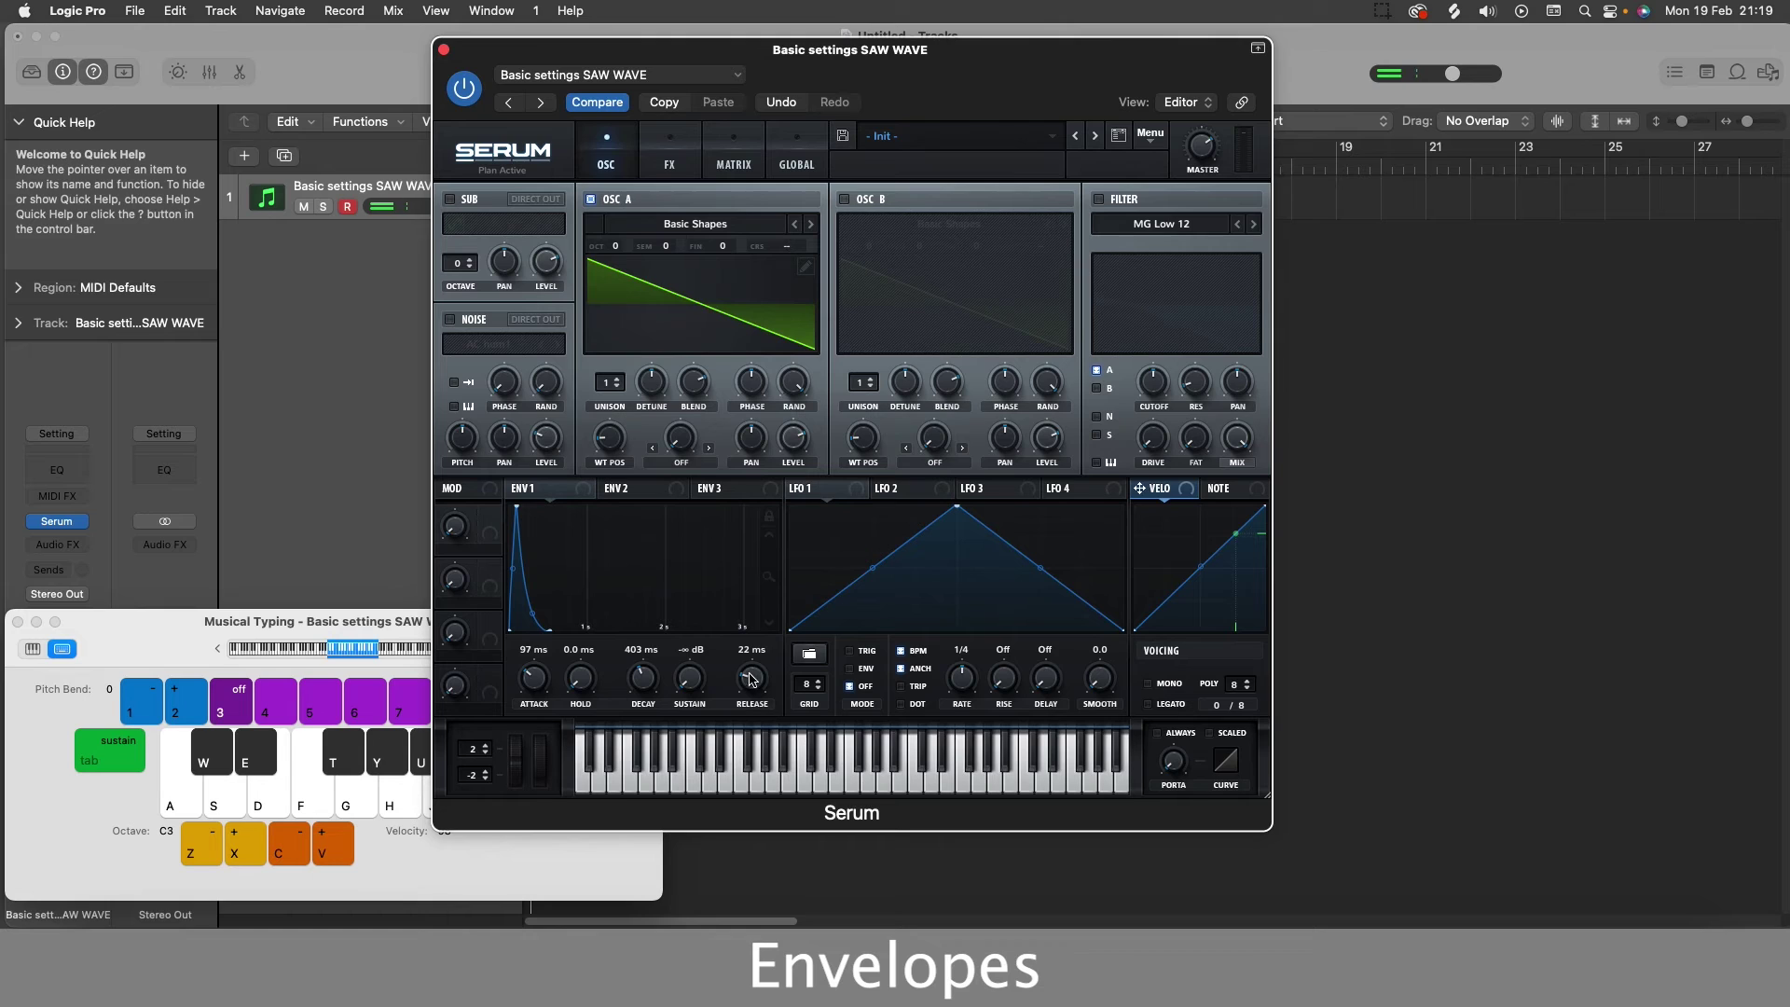
# Bring envelope 1's release far down and play notes to hear them end abruptly.
pyautogui.moveTo(751, 679); pyautogui.dragTo(743, 759)
pyautogui.press('h')
pyautogui.press('d')
pyautogui.press('f')
# Lengthen envelope 1's release to about 733 ms and play the melody with the longer fade.
pyautogui.moveTo(753, 682); pyautogui.dragTo(770, 600)
pyautogui.press('d')
pyautogui.press('f')
pyautogui.press('s')
pyautogui.press('d')
# Fine-tune envelope 1's release in small amounts and replay the melody.
pyautogui.moveTo(757, 690); pyautogui.dragTo(763, 673)
pyautogui.press('d')
pyautogui.press('f')
pyautogui.press('h')
pyautogui.press('d')
pyautogui.press('f')
pyautogui.press('s')
pyautogui.press('d')
pyautogui.press('g')
pyautogui.moveTo(760, 689); pyautogui.dragTo(763, 682)
pyautogui.press('s')
pyautogui.press('d')
pyautogui.click(757, 682)
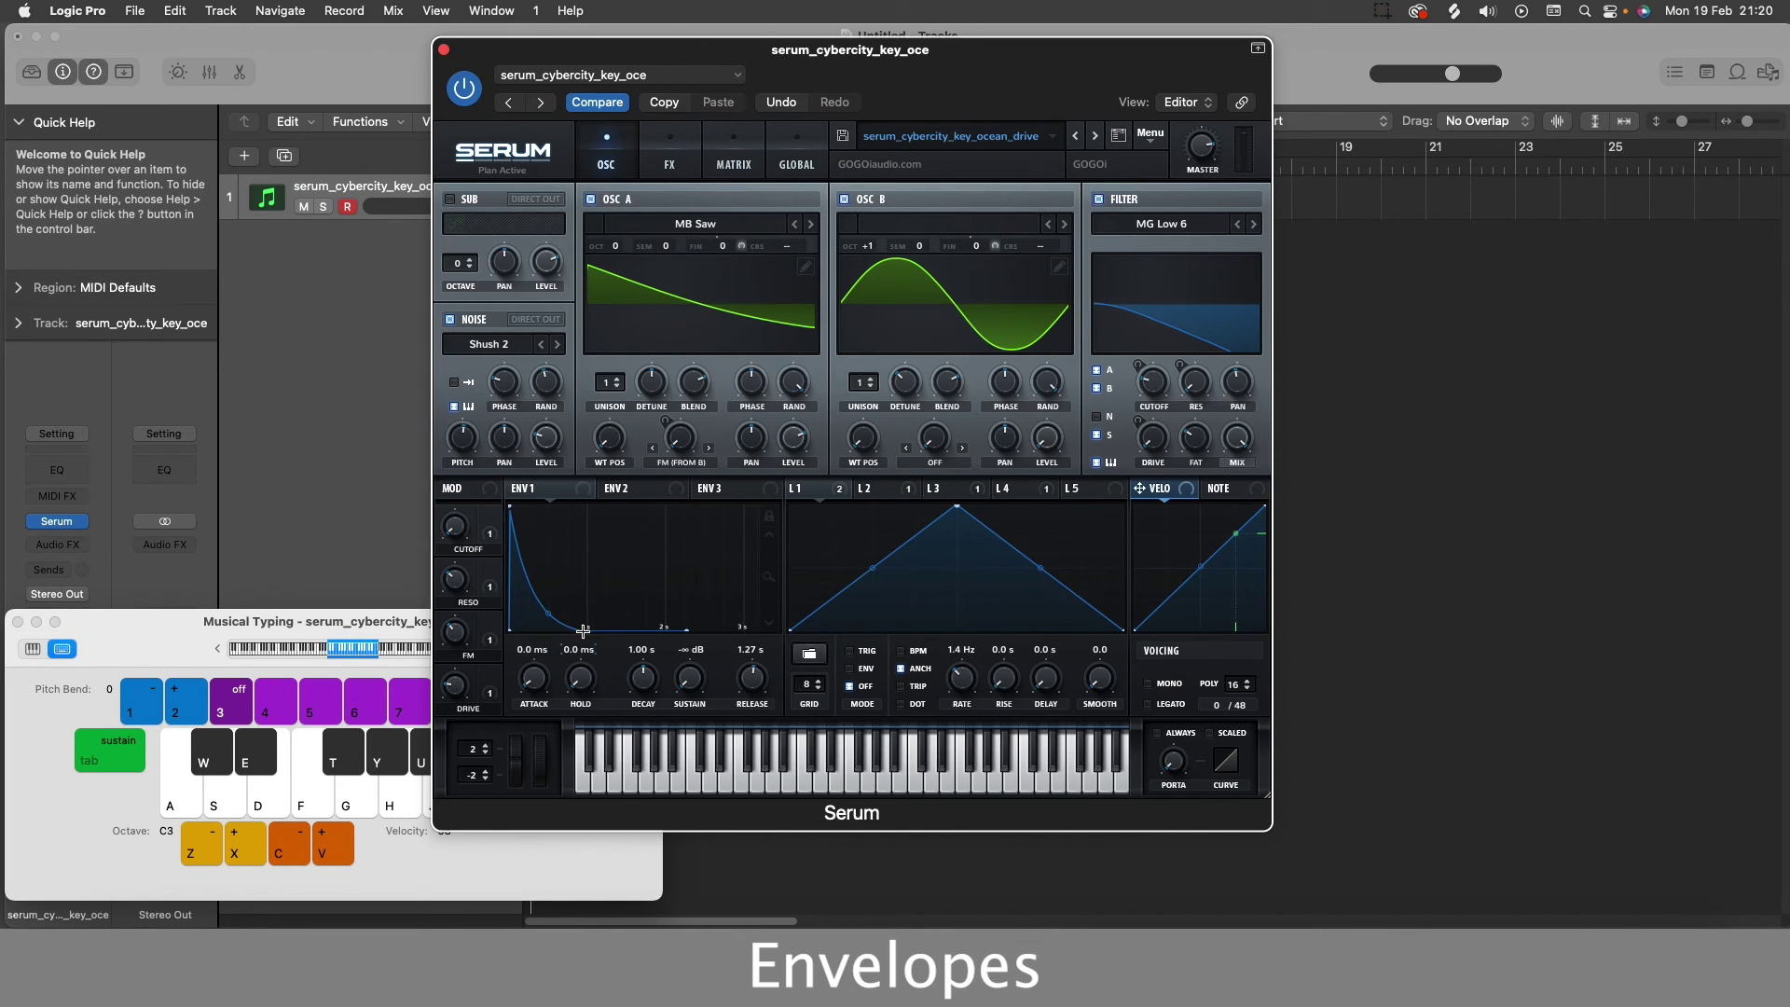
# Play the melody on the serum_cybercity_key_ocean_drive preset to hear how its envelope 1 shapes the sound.
pyautogui.press('h')
pyautogui.press('d')
pyautogui.press('f')
pyautogui.press('s')
pyautogui.press('d')
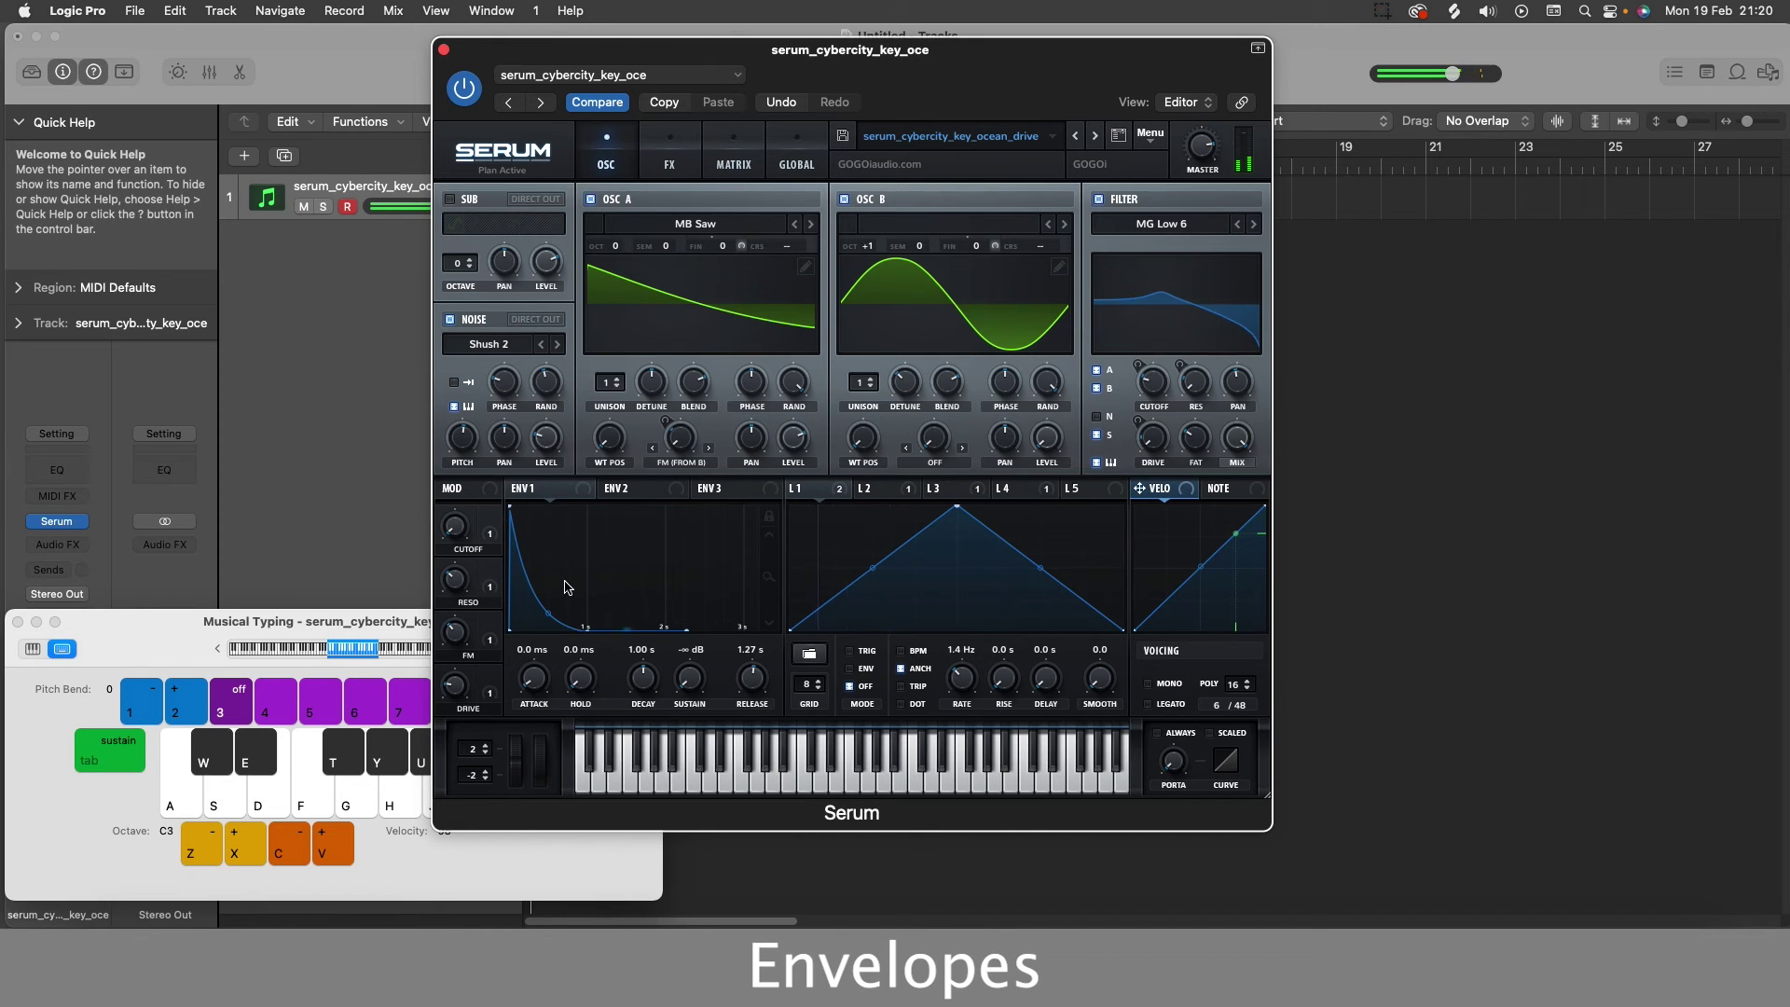
pyautogui.press('h')
pyautogui.press('f')
pyautogui.press('s')
pyautogui.press('d')
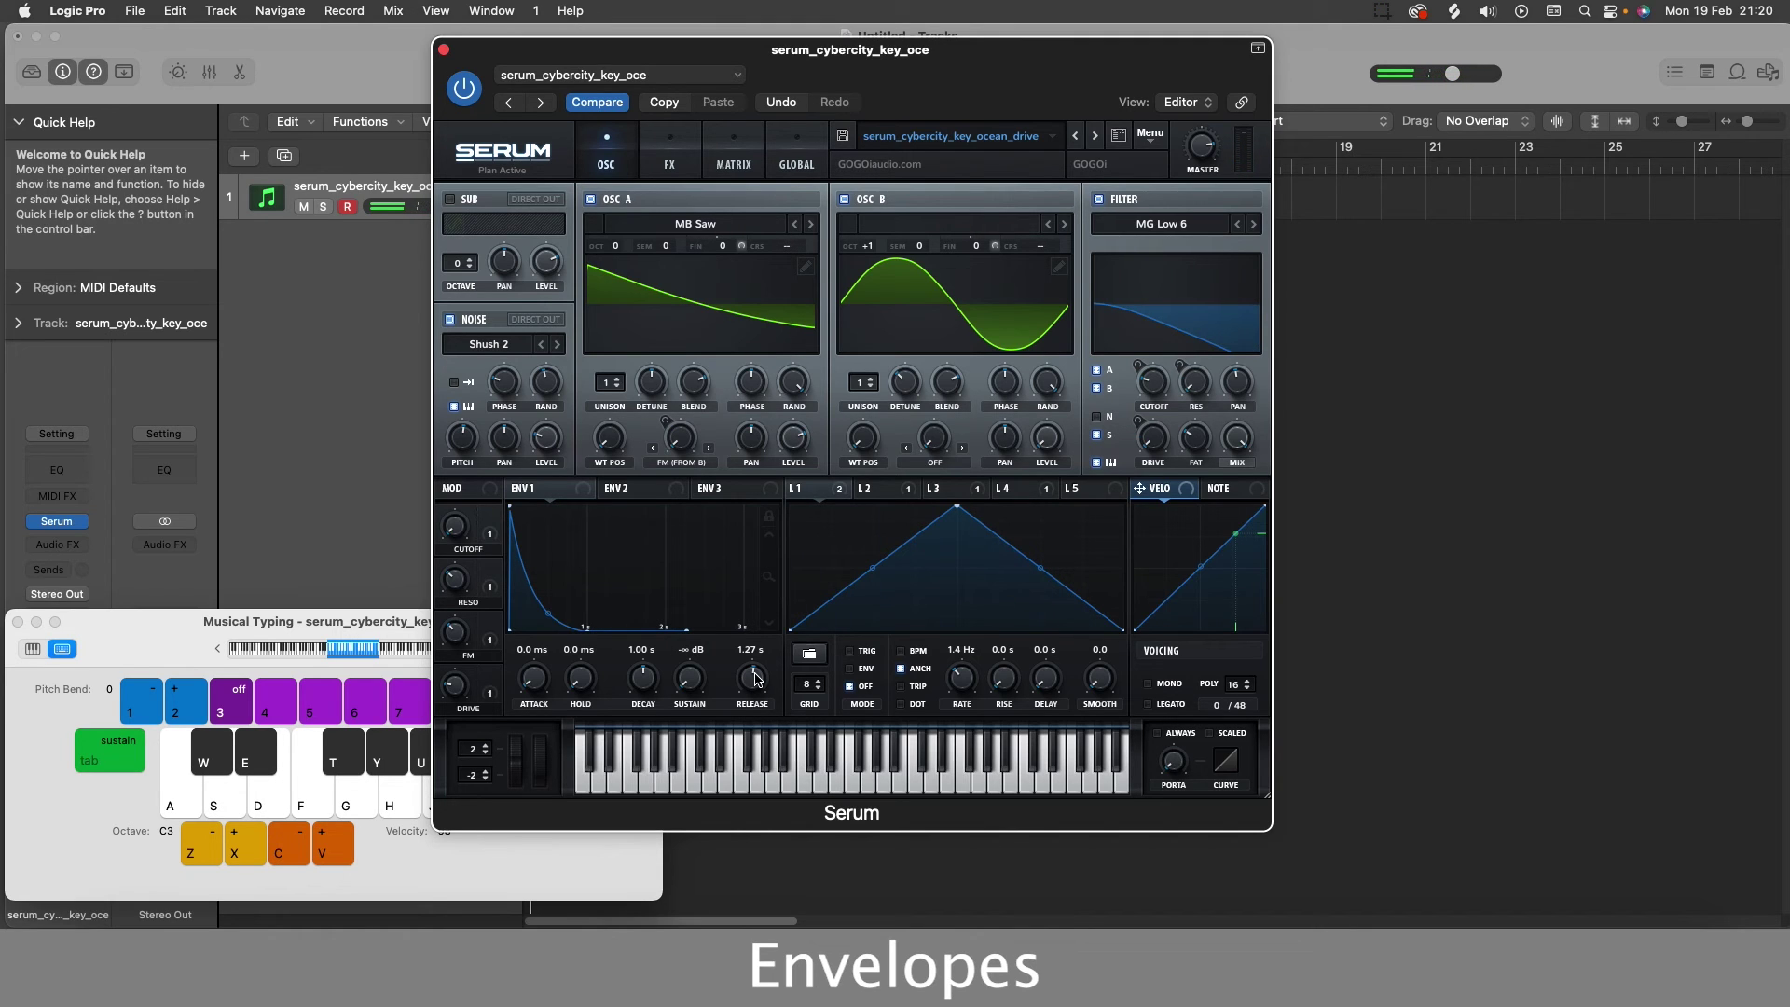
# Slightly shorten envelope 1's decay on the cybercity key preset and play notes.
pyautogui.moveTo(643, 683); pyautogui.dragTo(645, 688)
pyautogui.press('f')
pyautogui.press('s')
pyautogui.press('d')
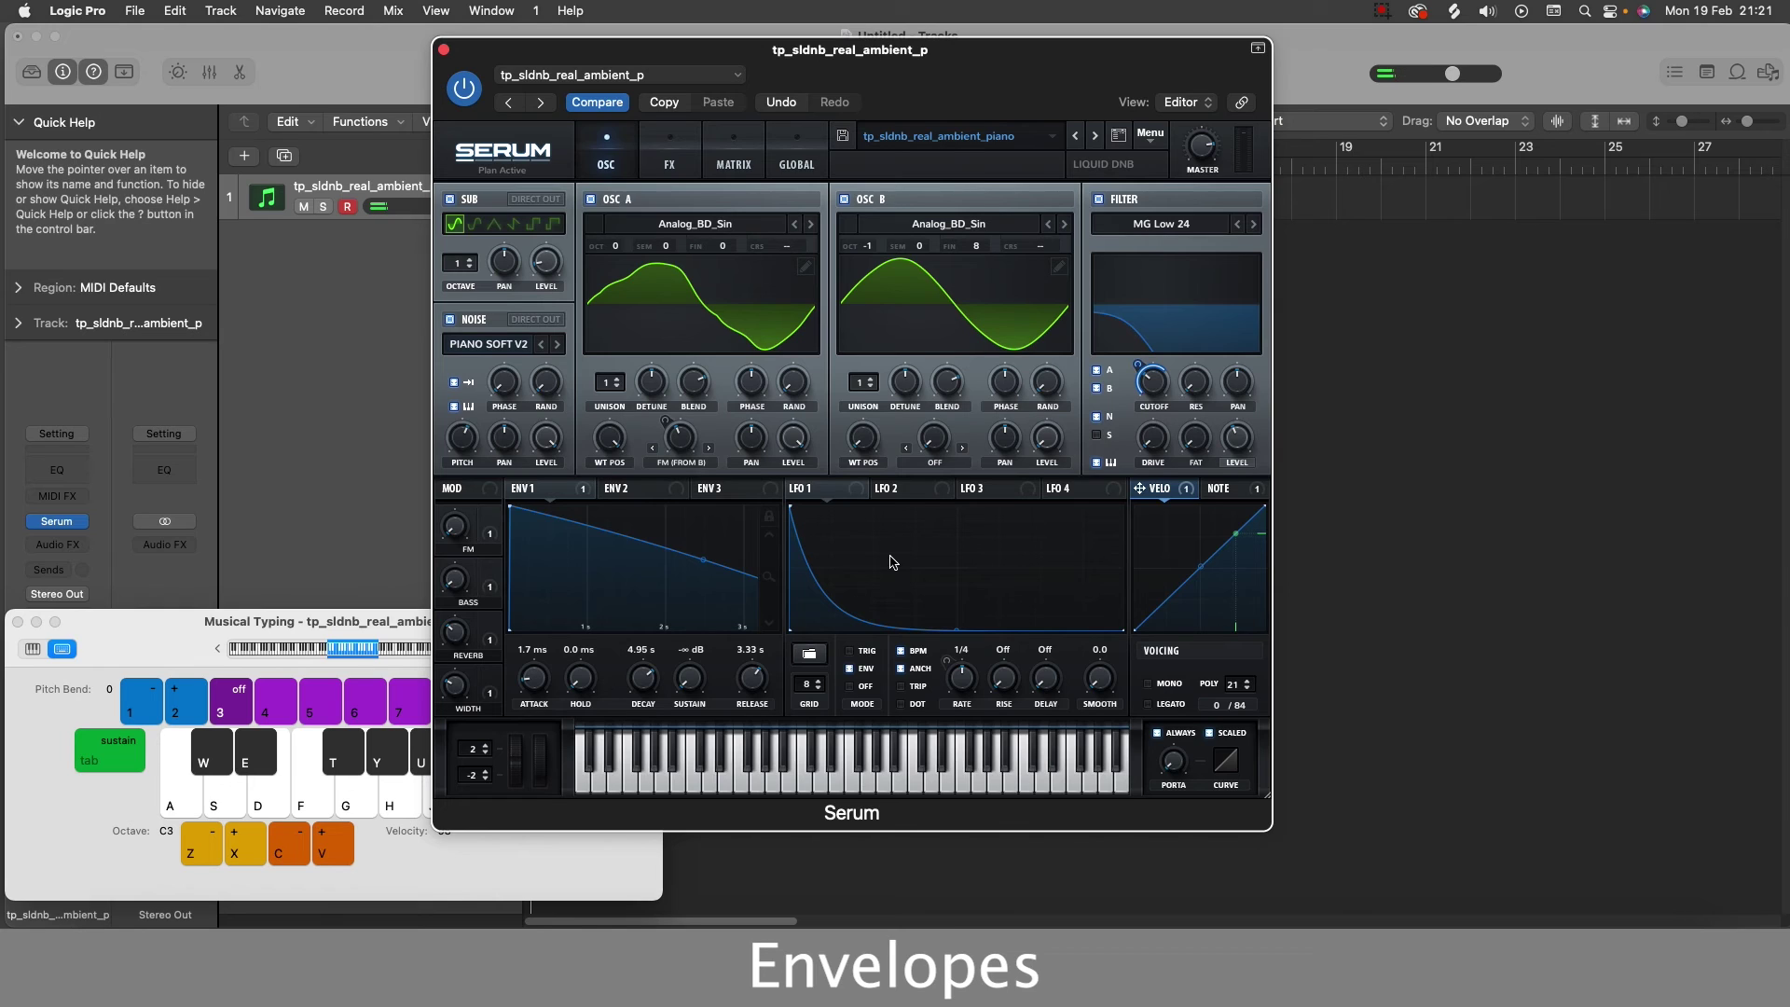
# Play a melody on the tp_sldnb_real_ambient_piano preset to hear its long decay and release.
pyautogui.press('f')
pyautogui.press('j')
pyautogui.press('d')
pyautogui.press('f')
pyautogui.press('g')
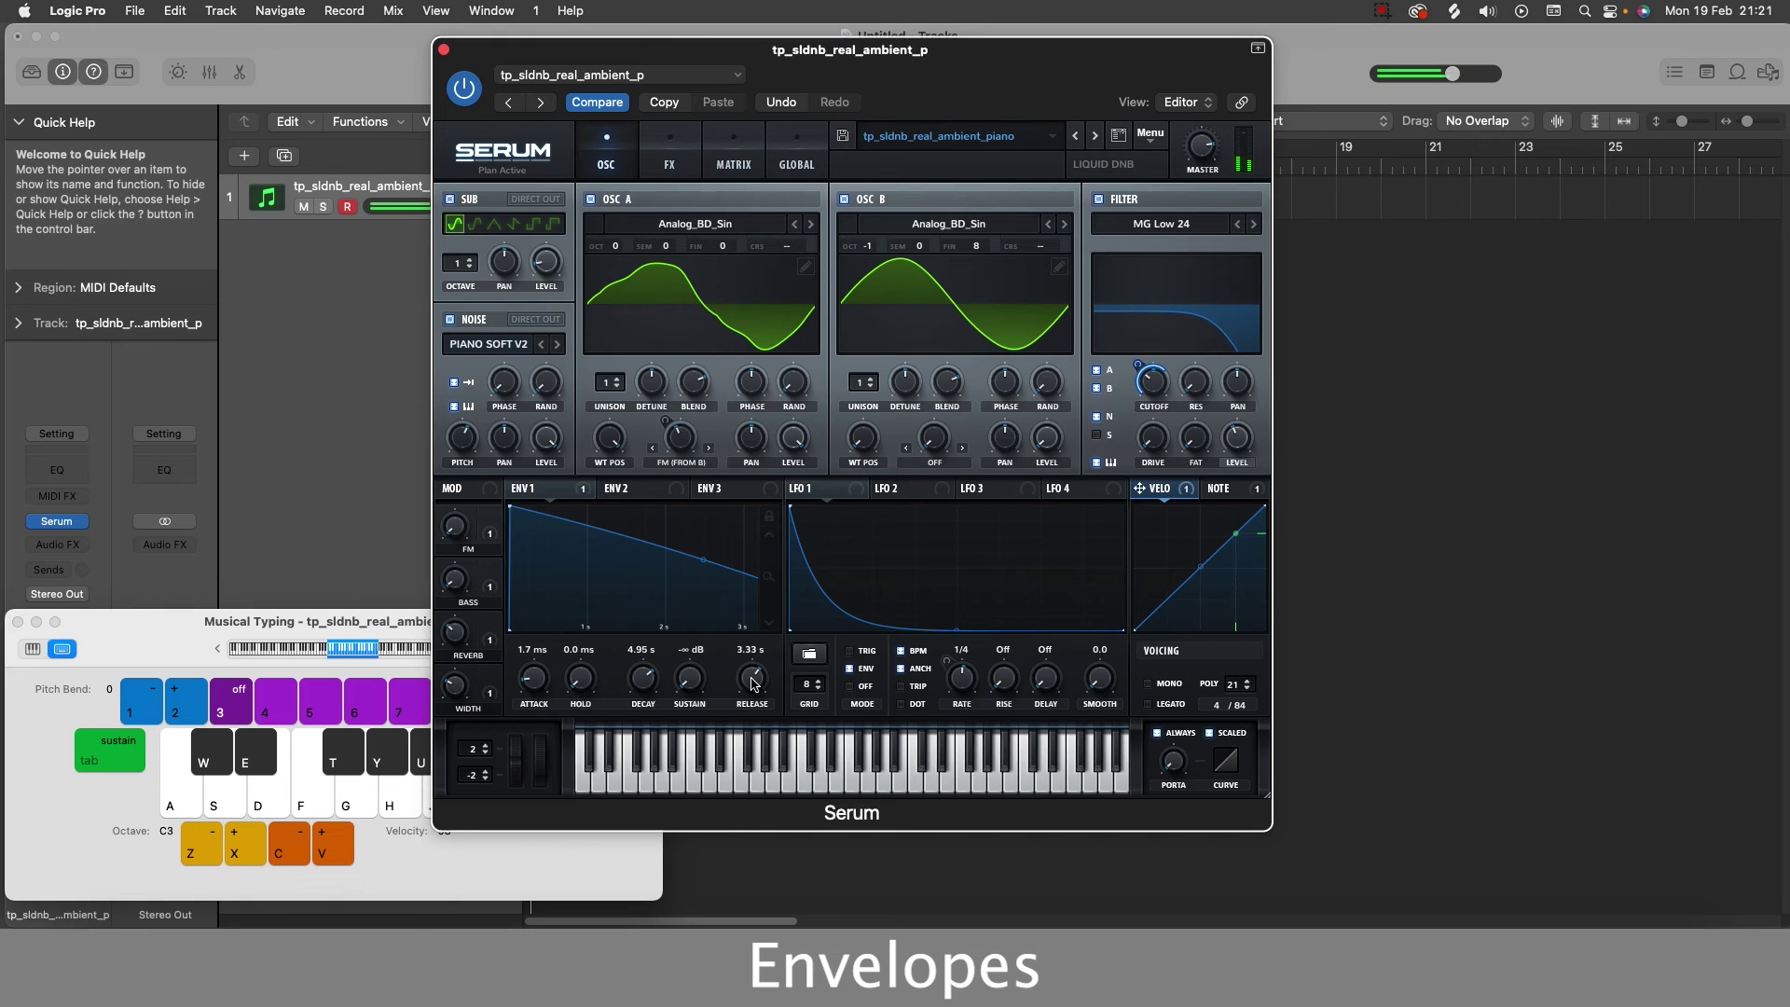
# Shorten the ambient piano's envelope 1 decay to about 666 ms and play a note.
pyautogui.moveTo(643, 701)
pyautogui.mouseDown()
pyautogui.moveTo(649, 678)
pyautogui.moveTo(637, 724)
pyautogui.mouseUp()
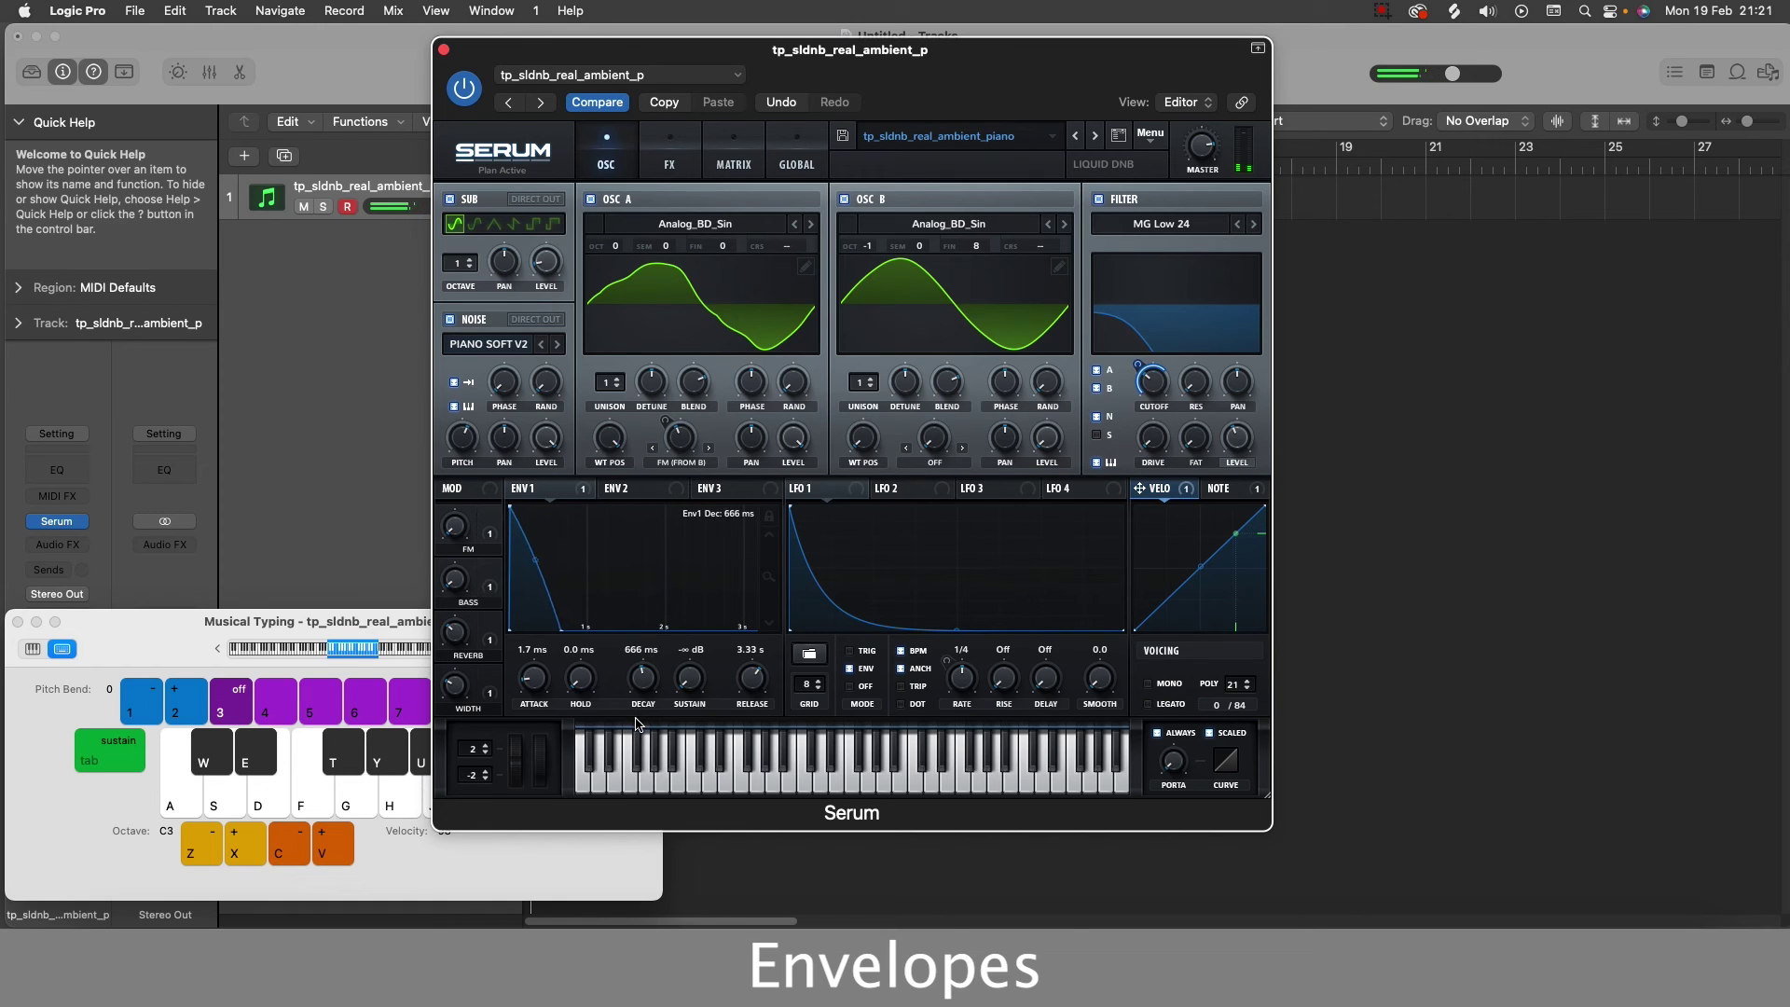
pyautogui.press('y')
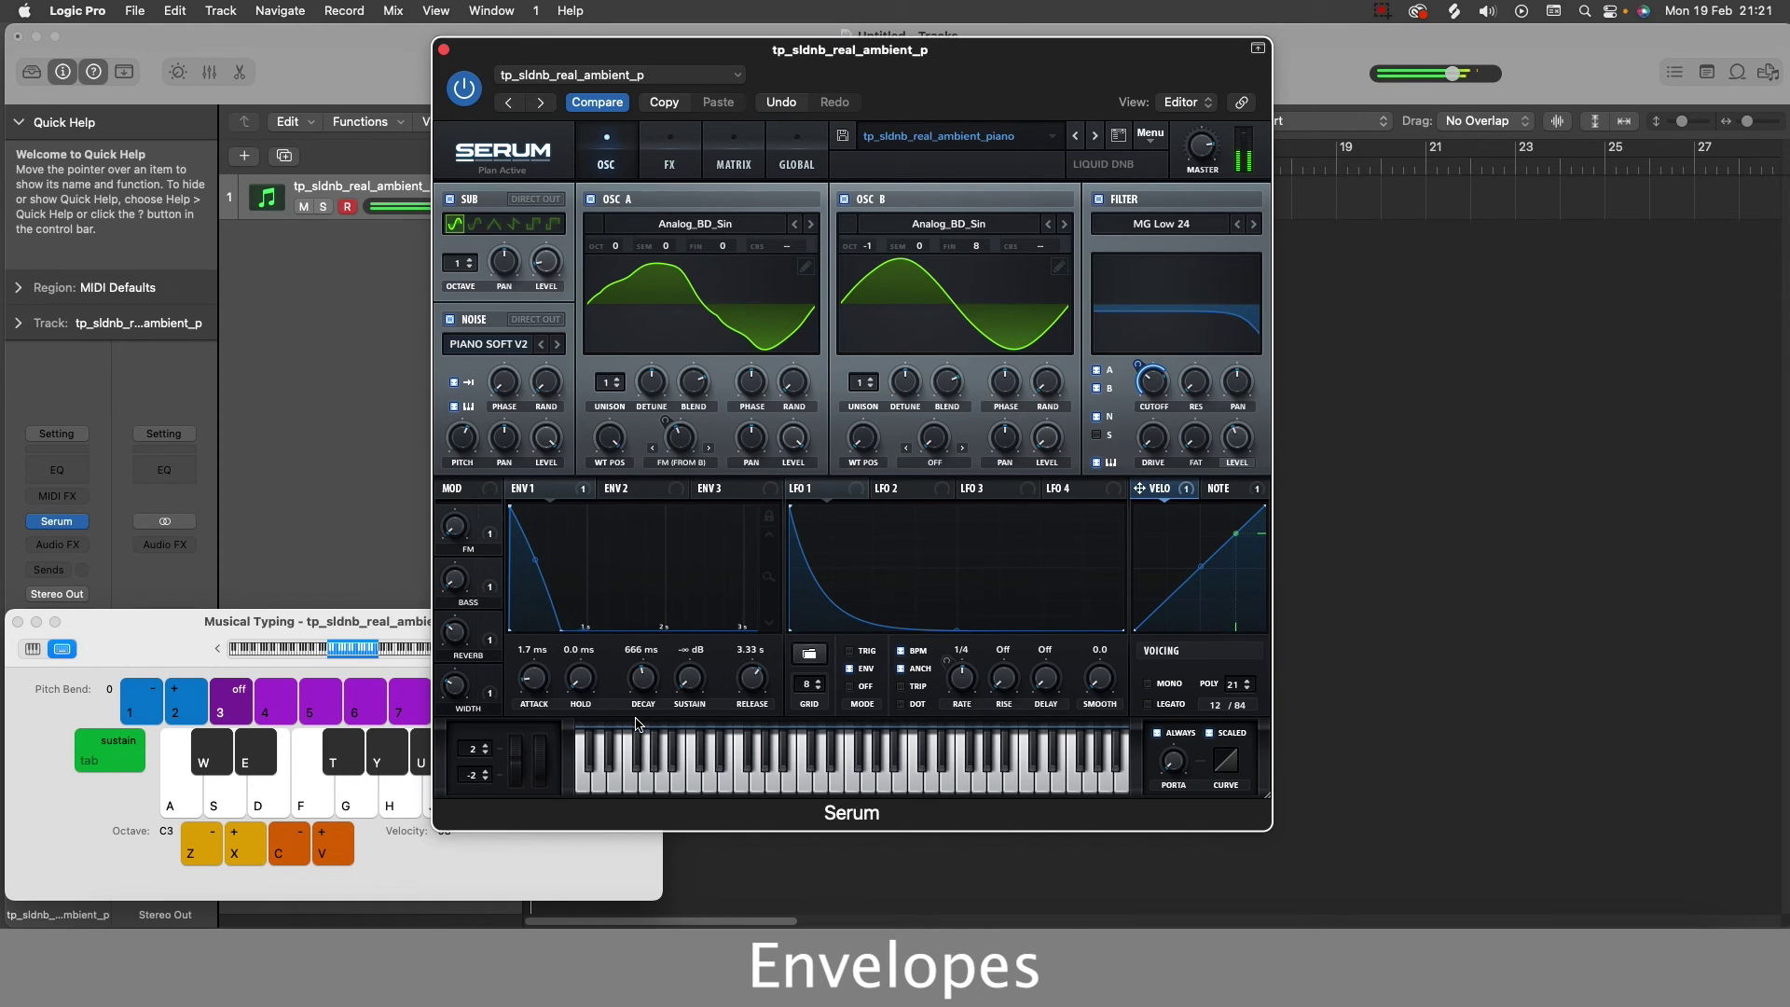
# Lengthen the ambient piano's envelope 1 decay to about 5.49 s and play a note.
pyautogui.moveTo(643, 697); pyautogui.dragTo(648, 688)
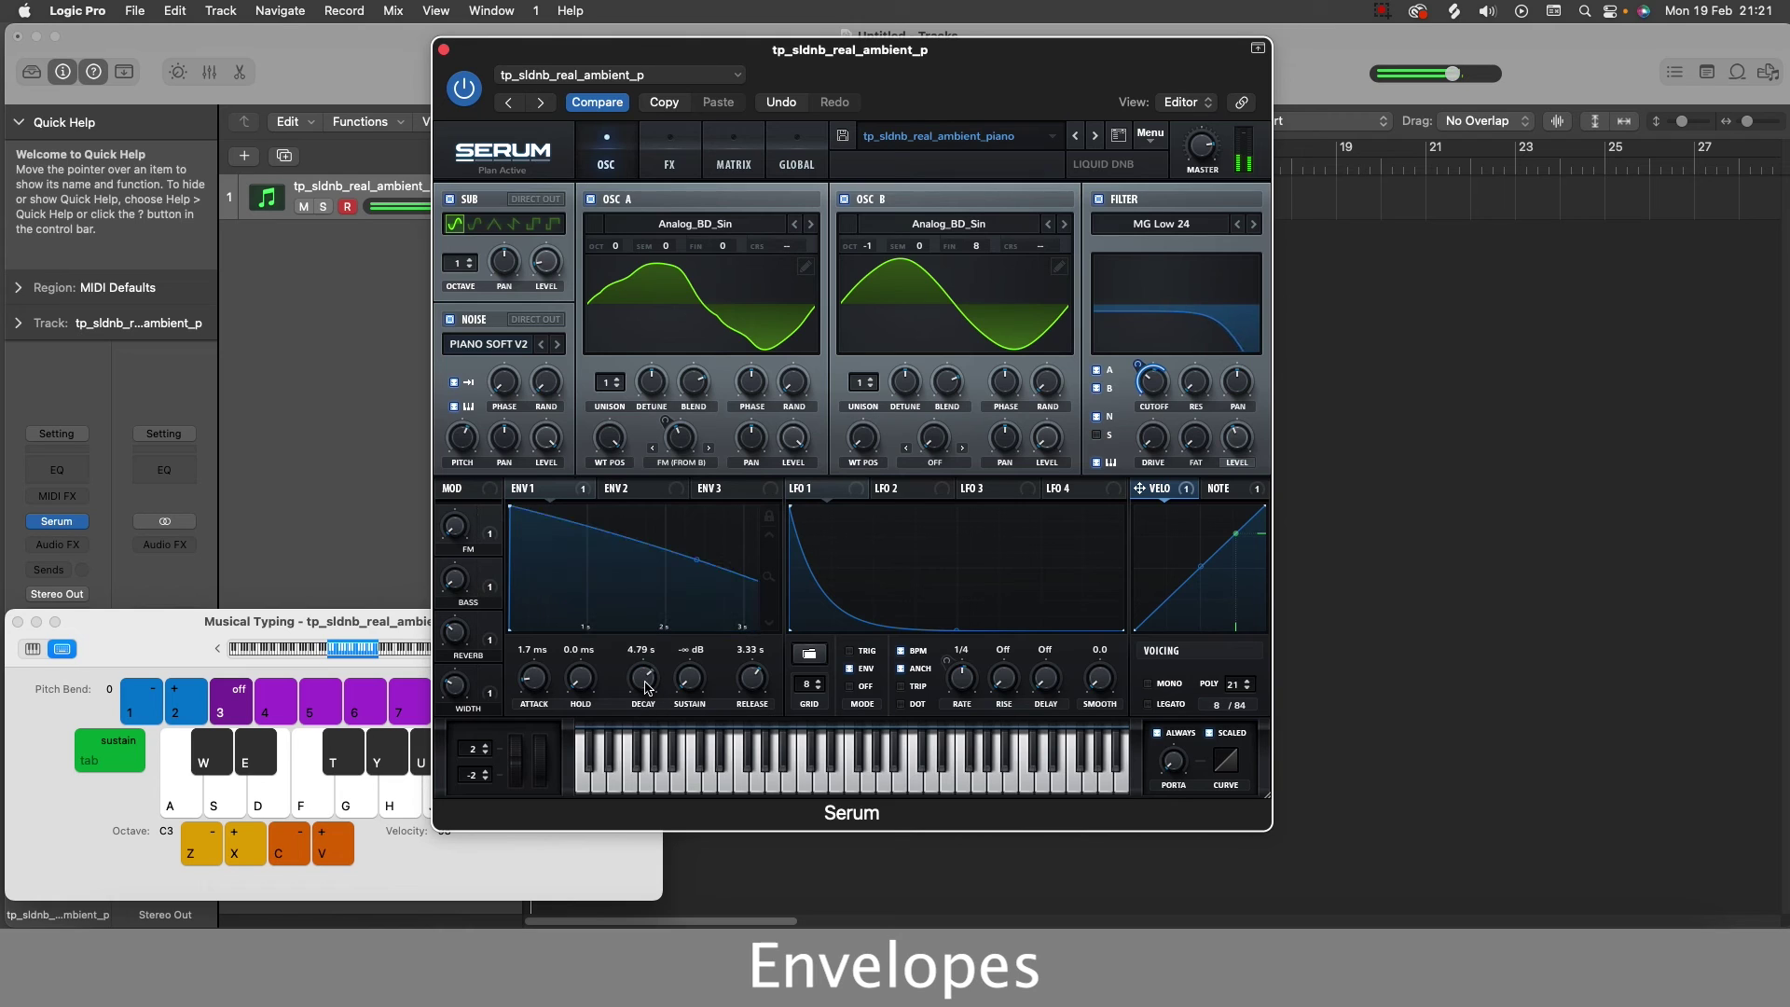
pyautogui.scroll(3, 648, 688)
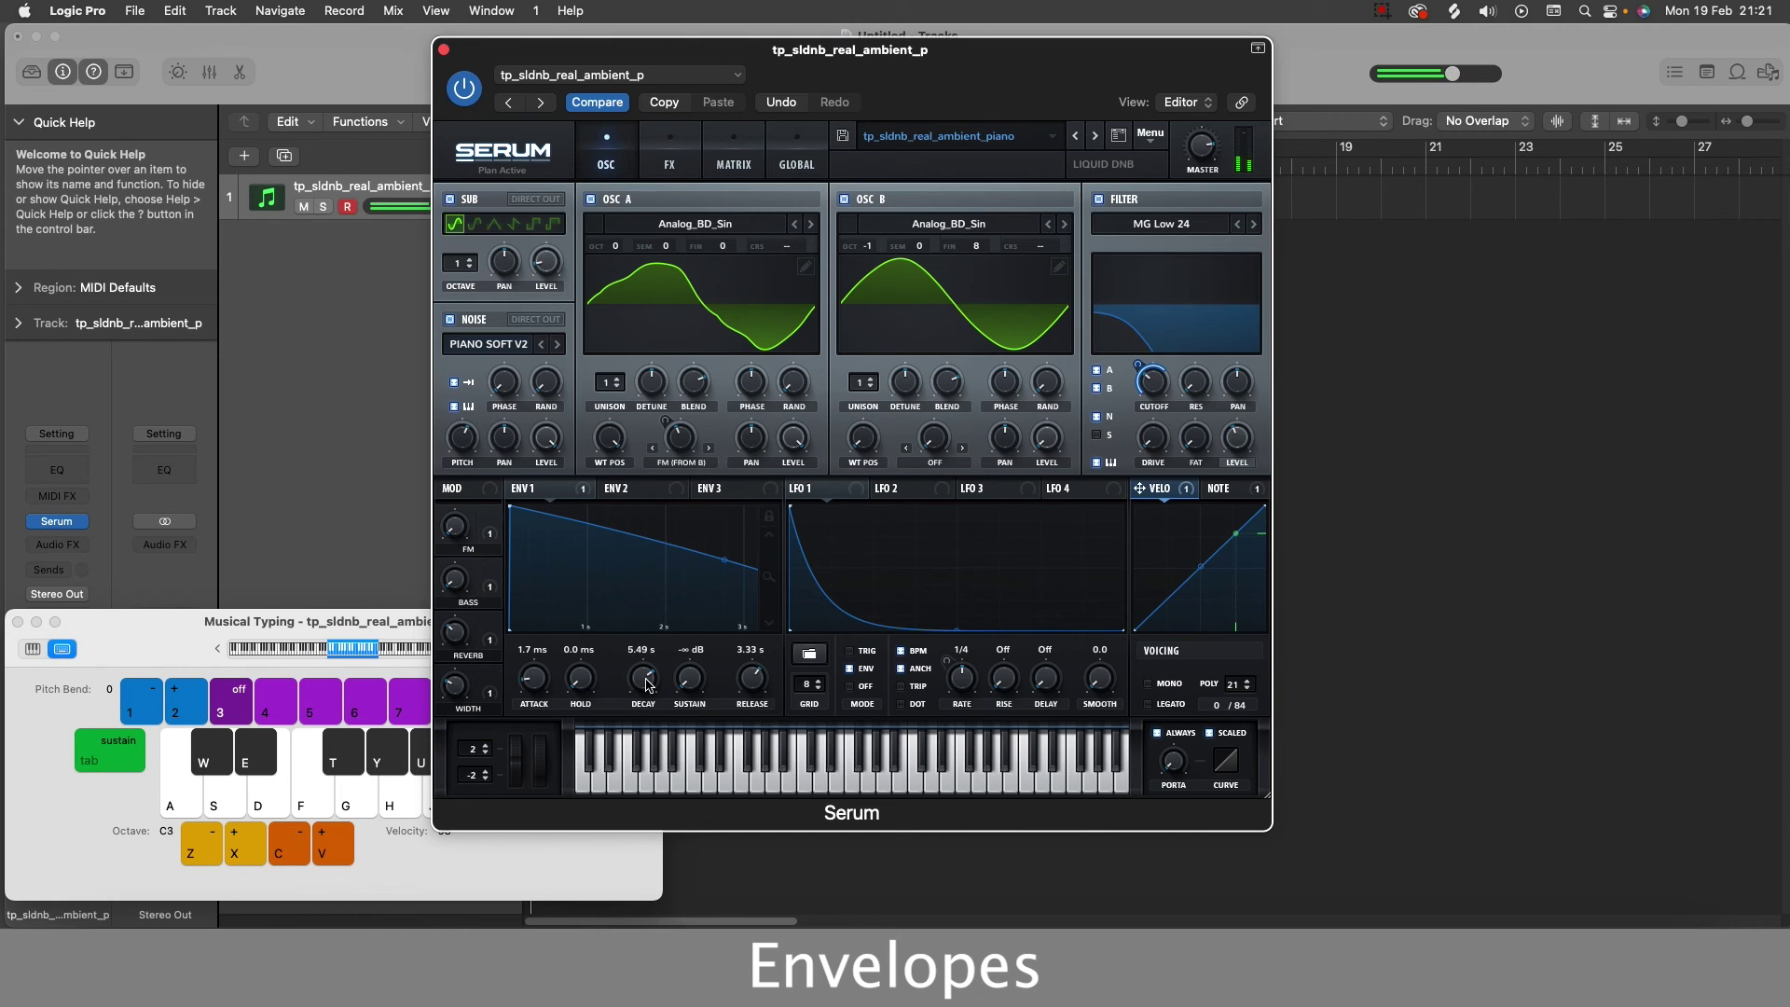
pyautogui.press('d')
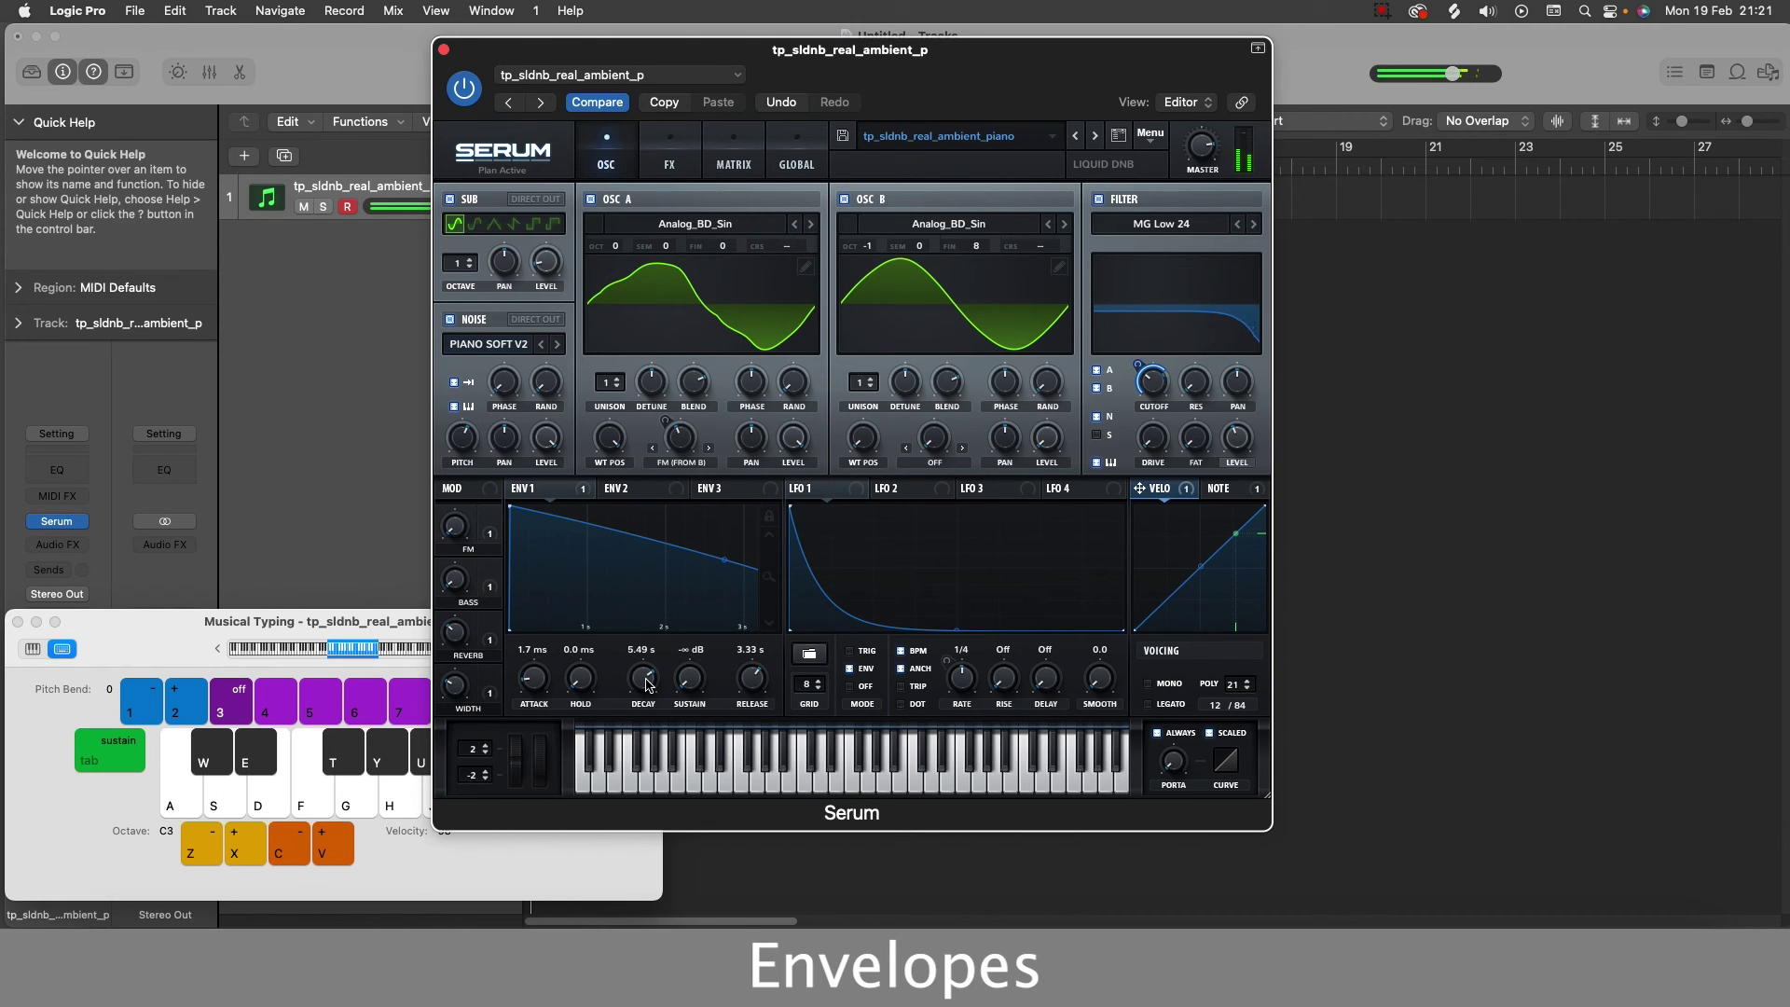
# Shorten the ambient piano's envelope 1 decay to about 470 ms and play the melody.
pyautogui.moveTo(645, 678); pyautogui.dragTo(645, 685)
pyautogui.click(645, 671)
pyautogui.scroll(-1, 648, 679)
pyautogui.press('d')
pyautogui.press('f')
pyautogui.press('h')
pyautogui.press('s')
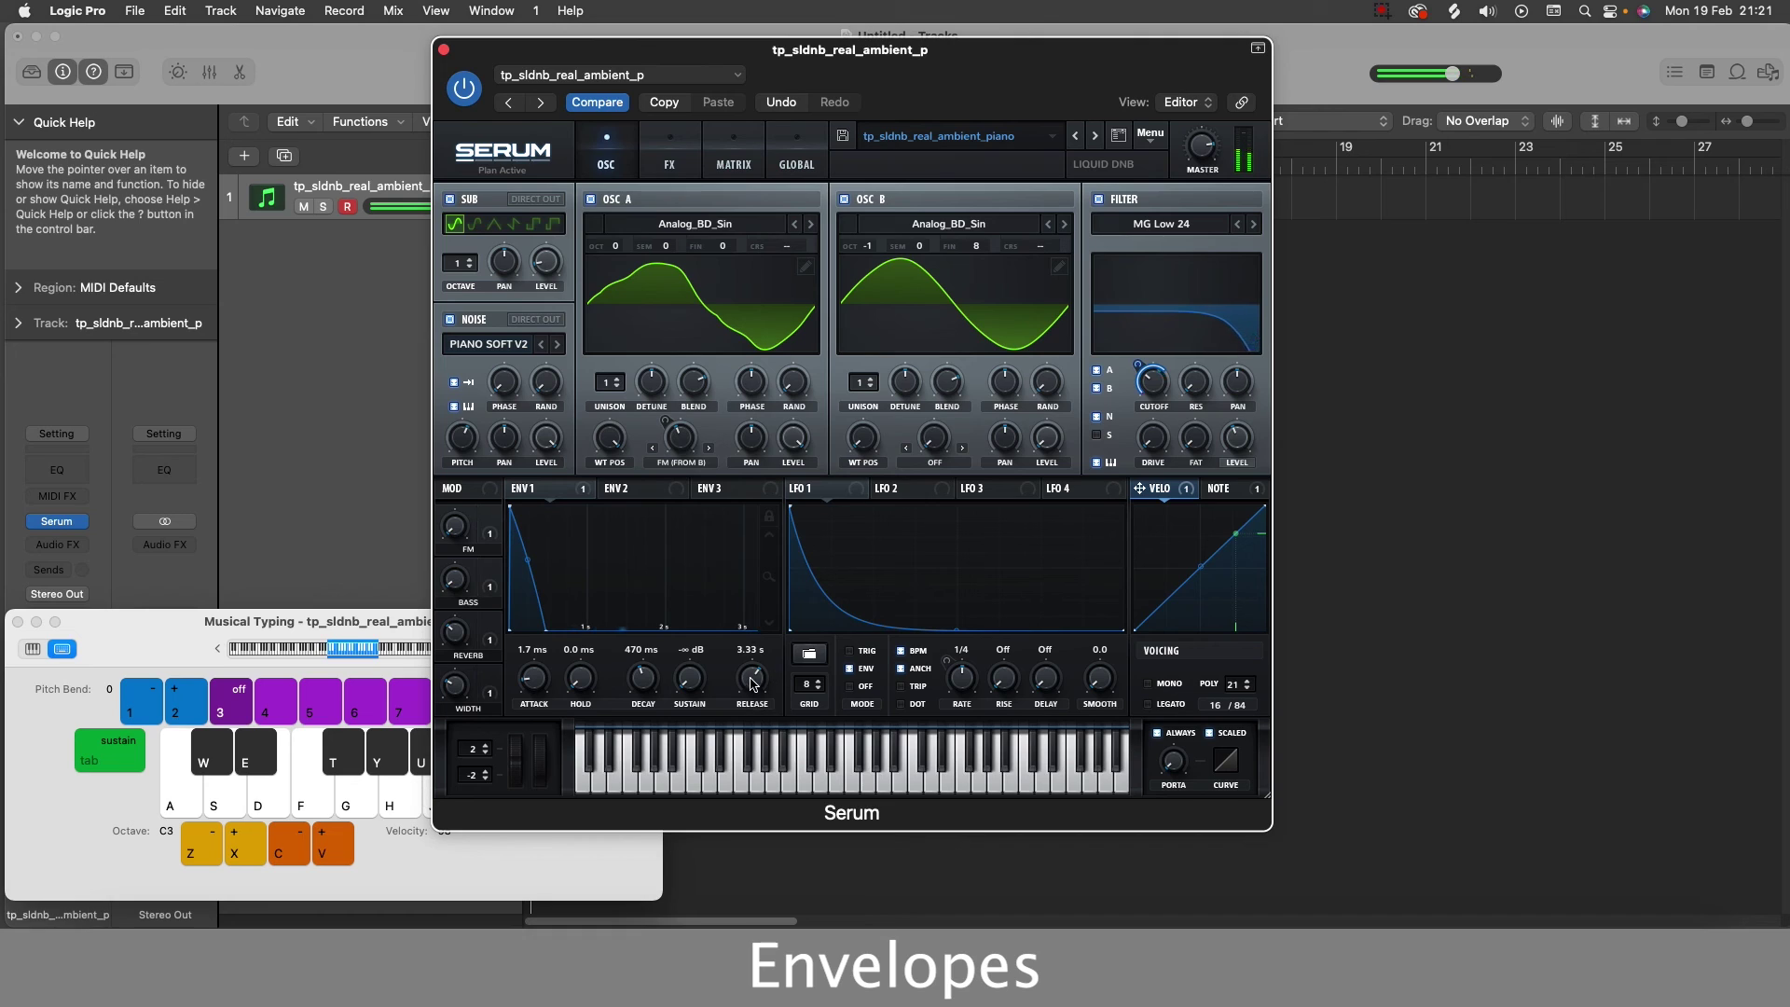
# Shorten the ambient piano's envelope 1 release to about 546 ms and play the melody.
pyautogui.moveTo(753, 681); pyautogui.dragTo(753, 719)
pyautogui.press('d')
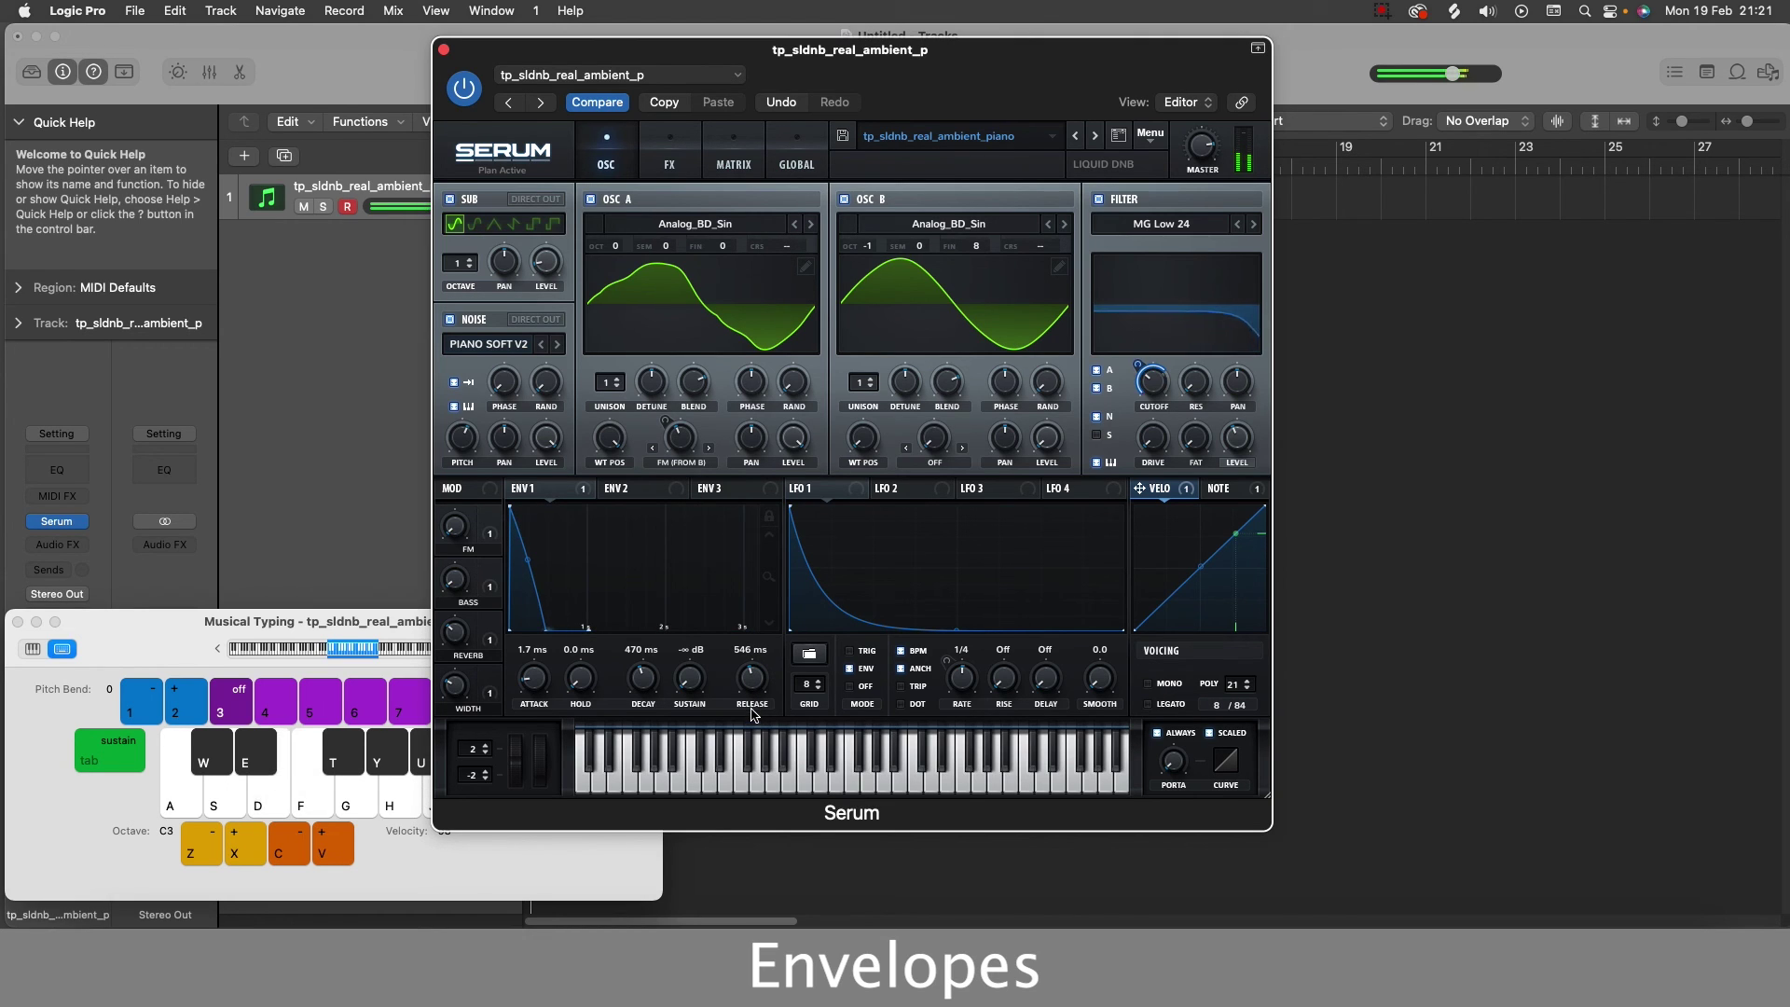
pyautogui.press('h')
pyautogui.press('f')
pyautogui.press('d')
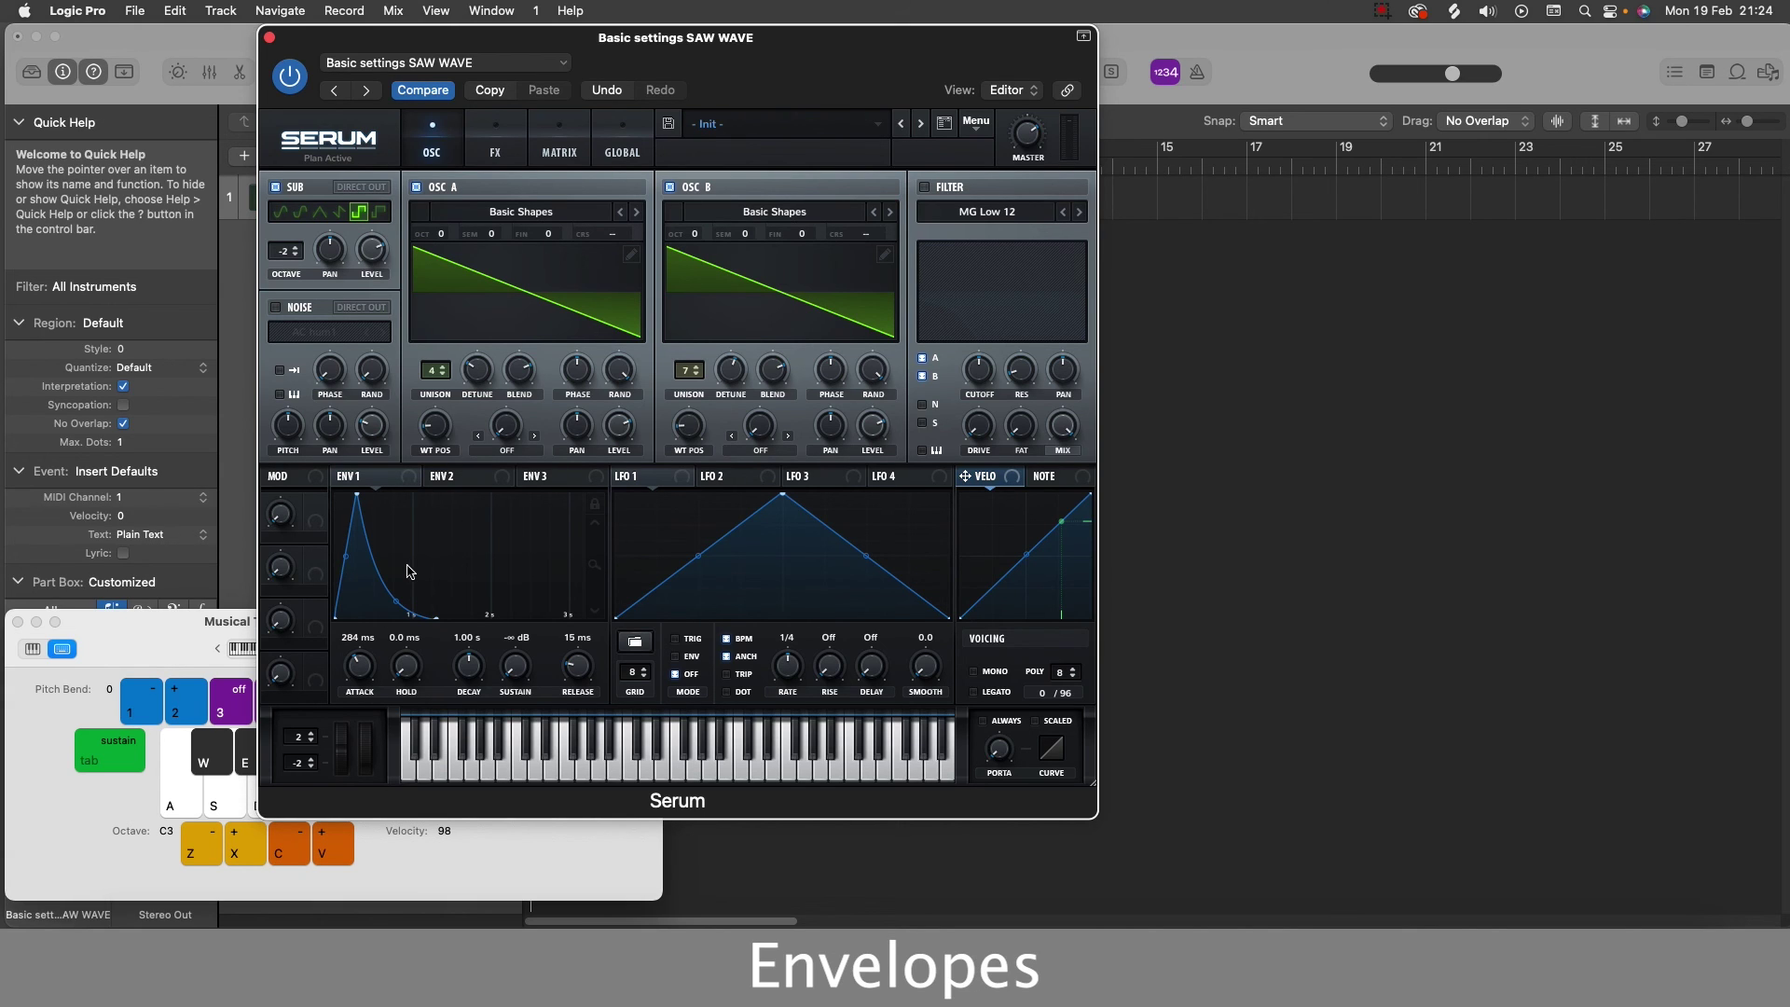
# Assign envelope 1 to the filter cutoff on the saw wave patch and switch the filter on.
pyautogui.moveTo(339, 476); pyautogui.dragTo(981, 370)
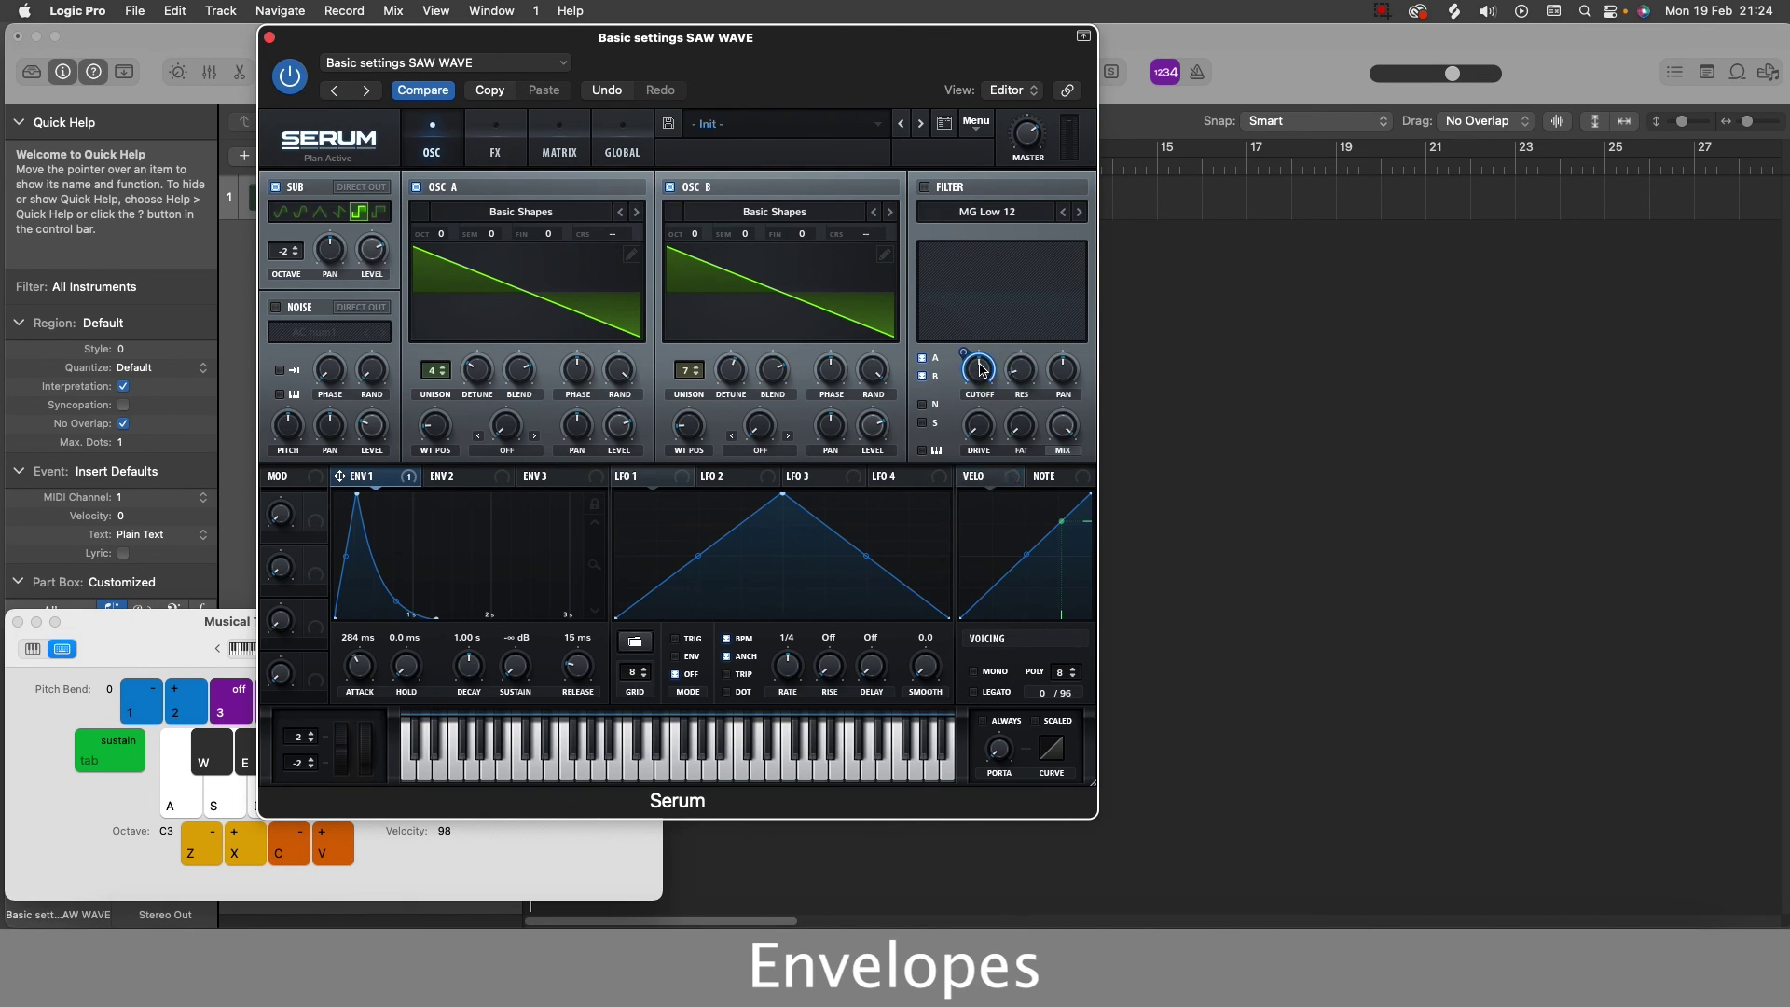
pyautogui.click(925, 187)
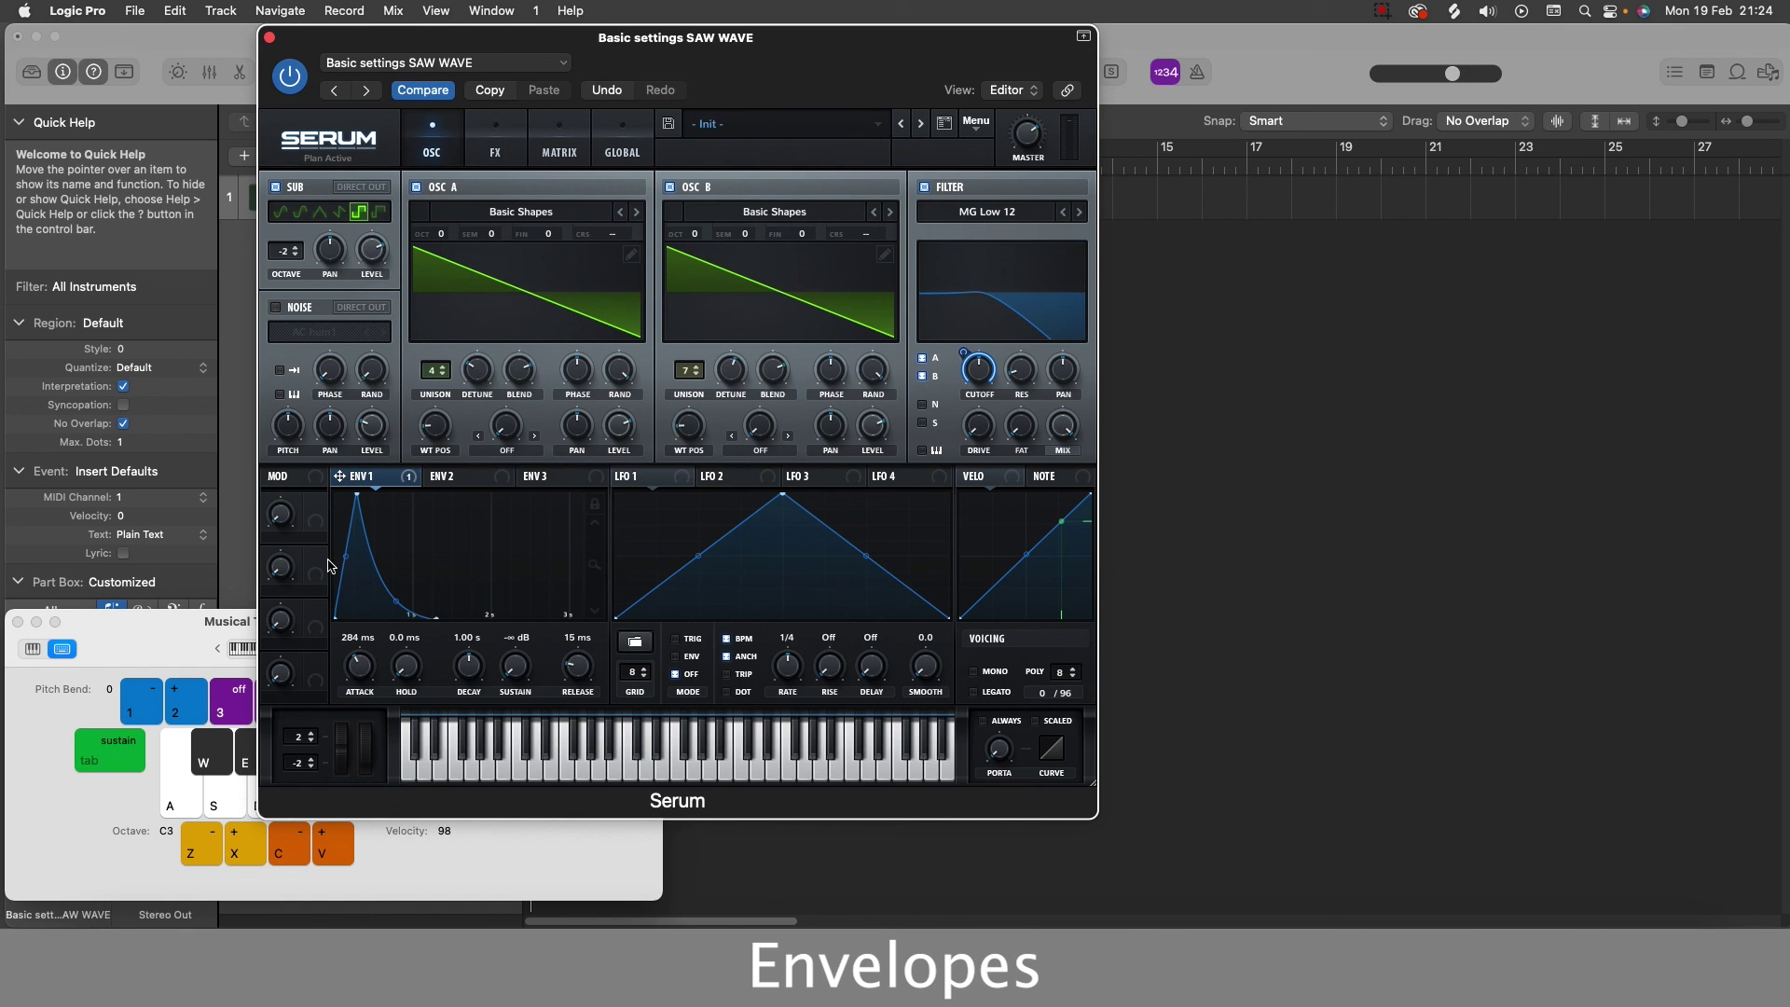
# Play the melody to hear envelope 1 modulating the MG Low 12 filter's cutoff.
pyautogui.press('h')
pyautogui.press('d')
pyautogui.press('f')
pyautogui.press('h')
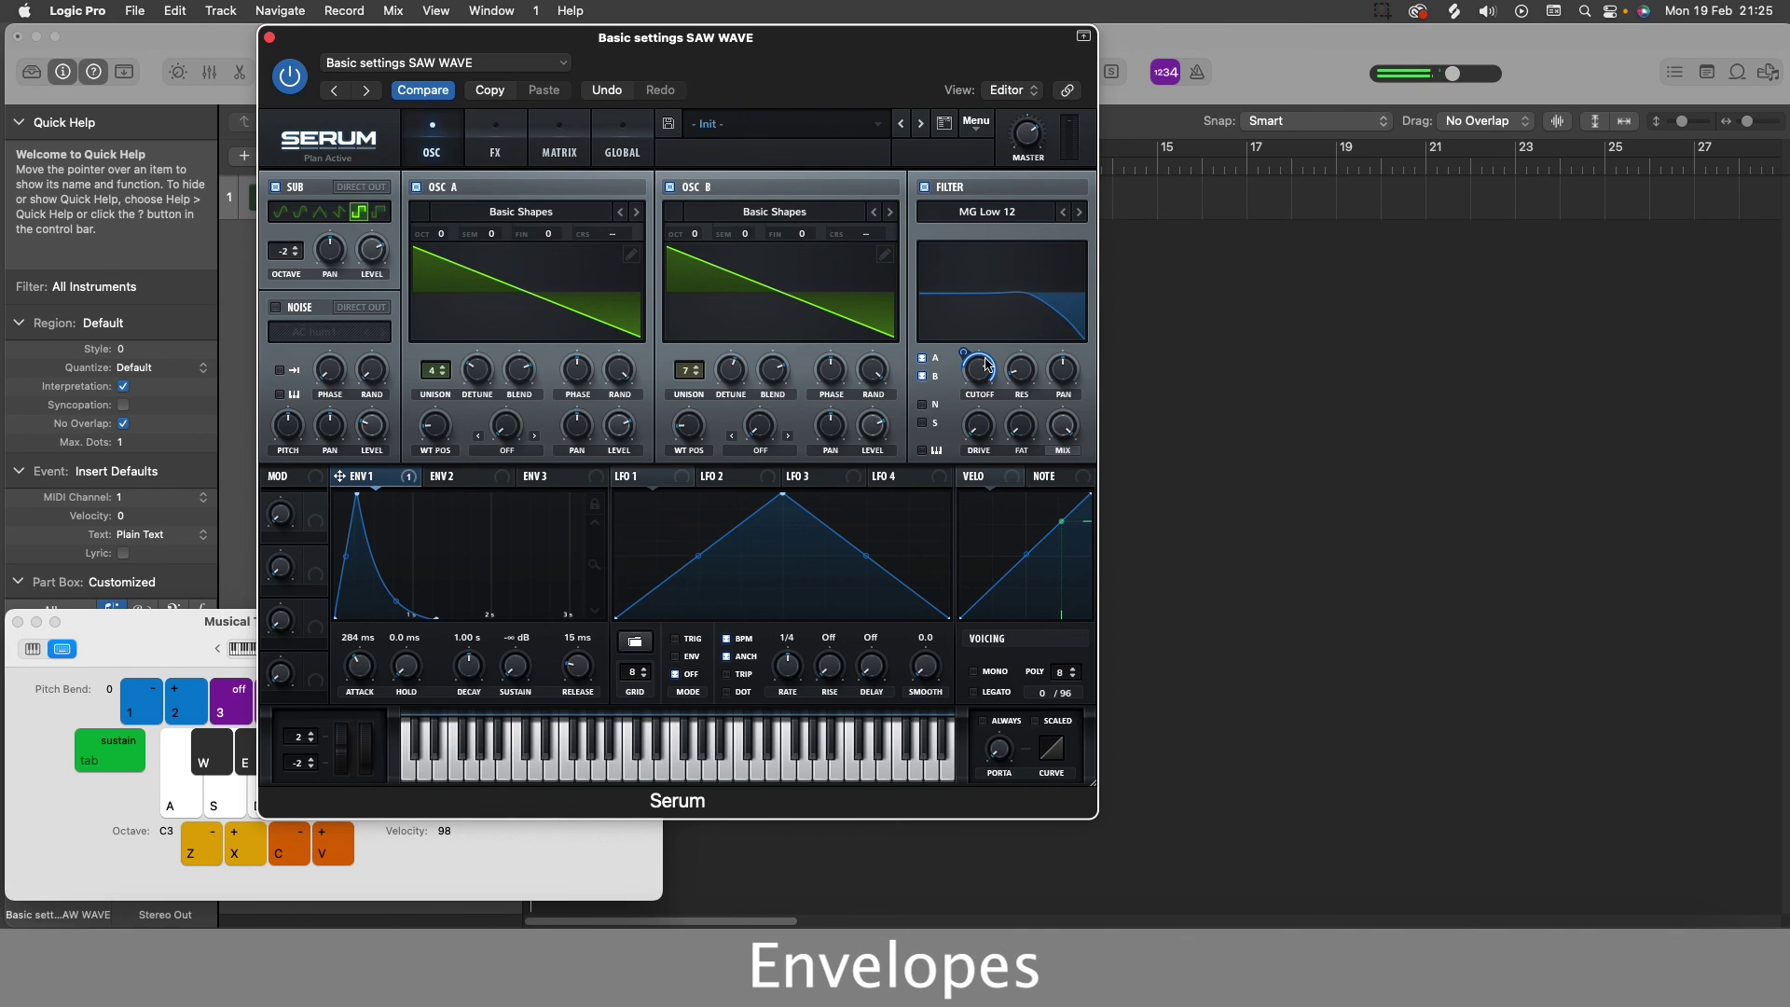
pyautogui.press('d')
pyautogui.press('g')
pyautogui.press('s')
pyautogui.press('d')
# Lower the filter cutoff and play notes to hear the stronger envelope sweep.
pyautogui.moveTo(985, 378); pyautogui.dragTo(978, 438)
pyautogui.press('s')
pyautogui.press('d')
pyautogui.press('g')
pyautogui.press('s')
# Lengthen envelope 1's attack to about 1.04 s and play notes with the slower filter opening.
pyautogui.press('s')
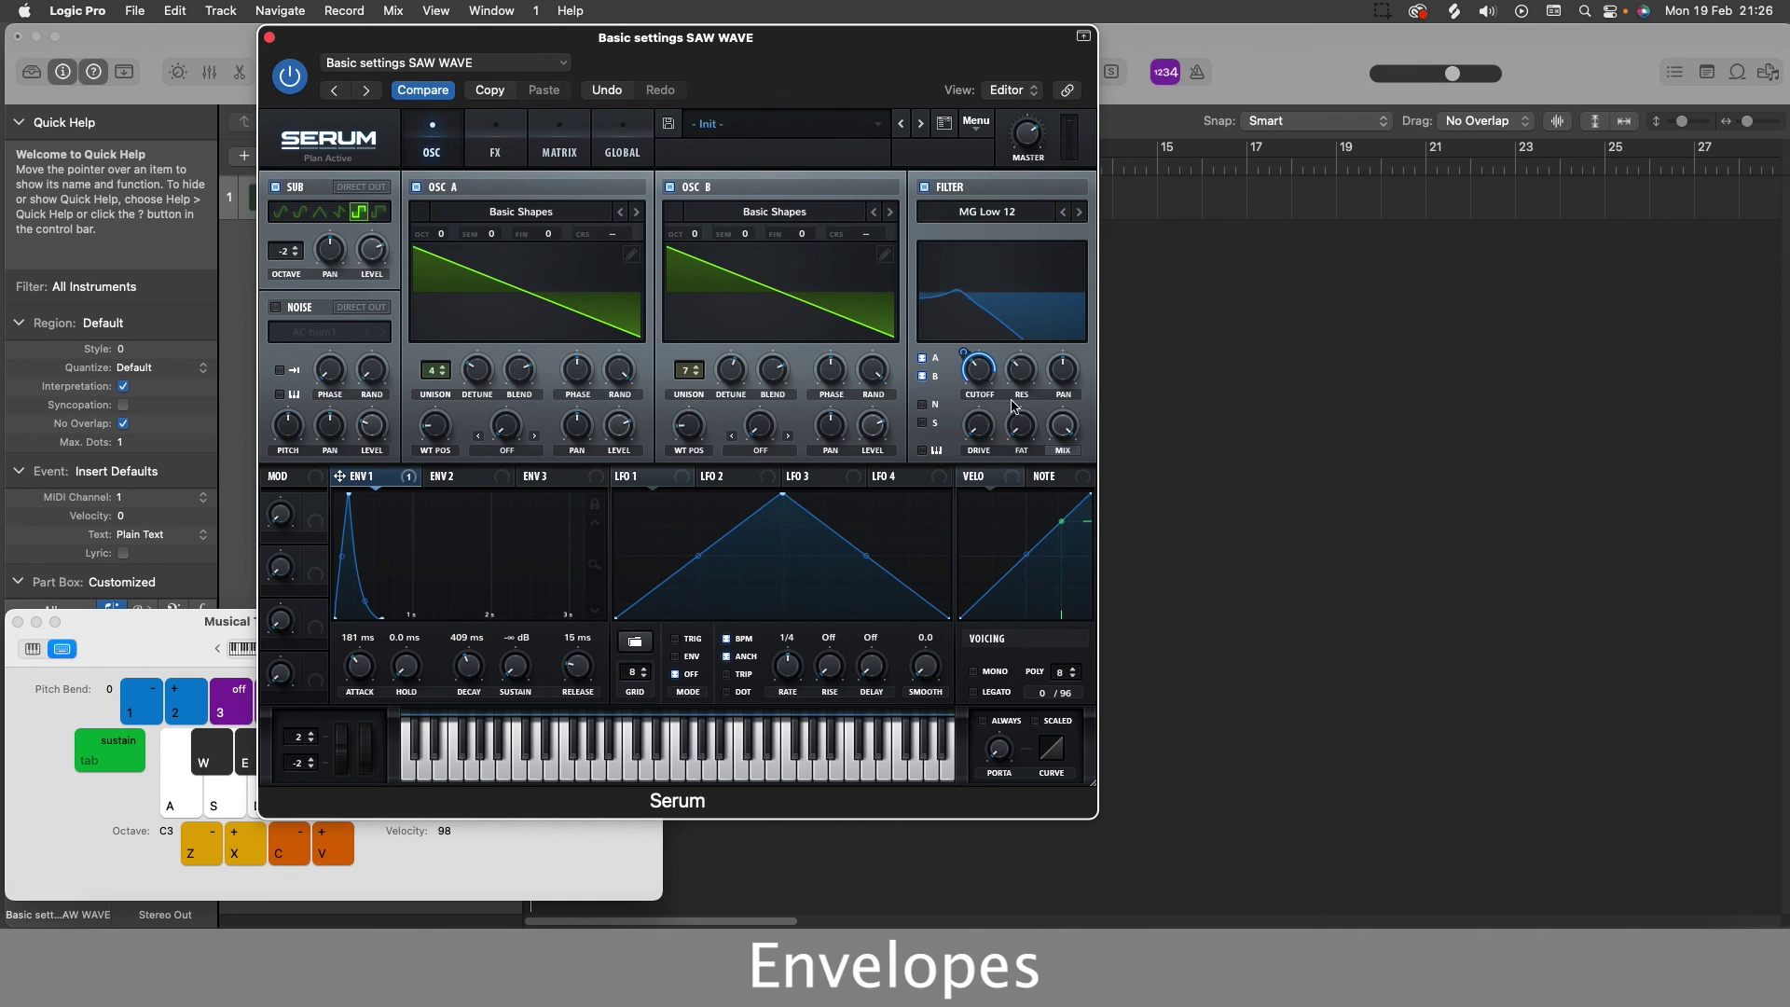
# Repeat a single note to hear the filter sweep with envelope 1's 181 ms attack and 409 ms decay.
pyautogui.press('a')
pyautogui.press('a')
pyautogui.press('a')
pyautogui.press('a')
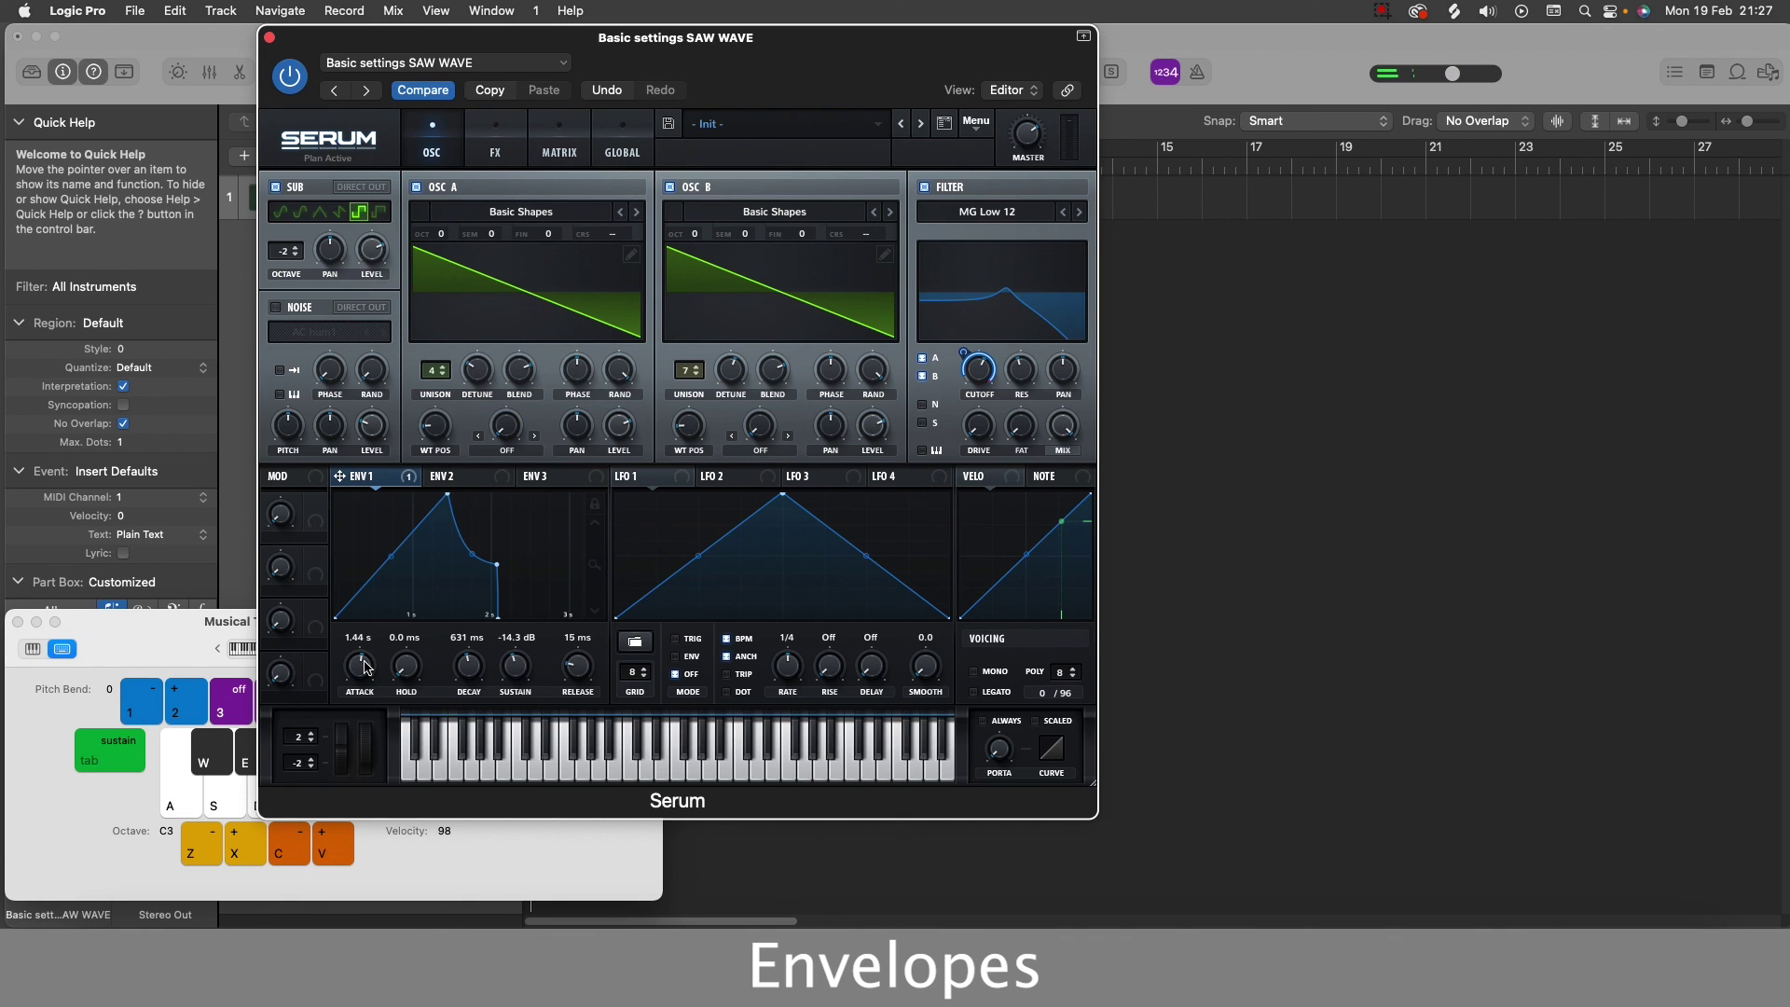
pyautogui.moveTo(364, 667); pyautogui.dragTo(366, 673)
pyautogui.press('s')
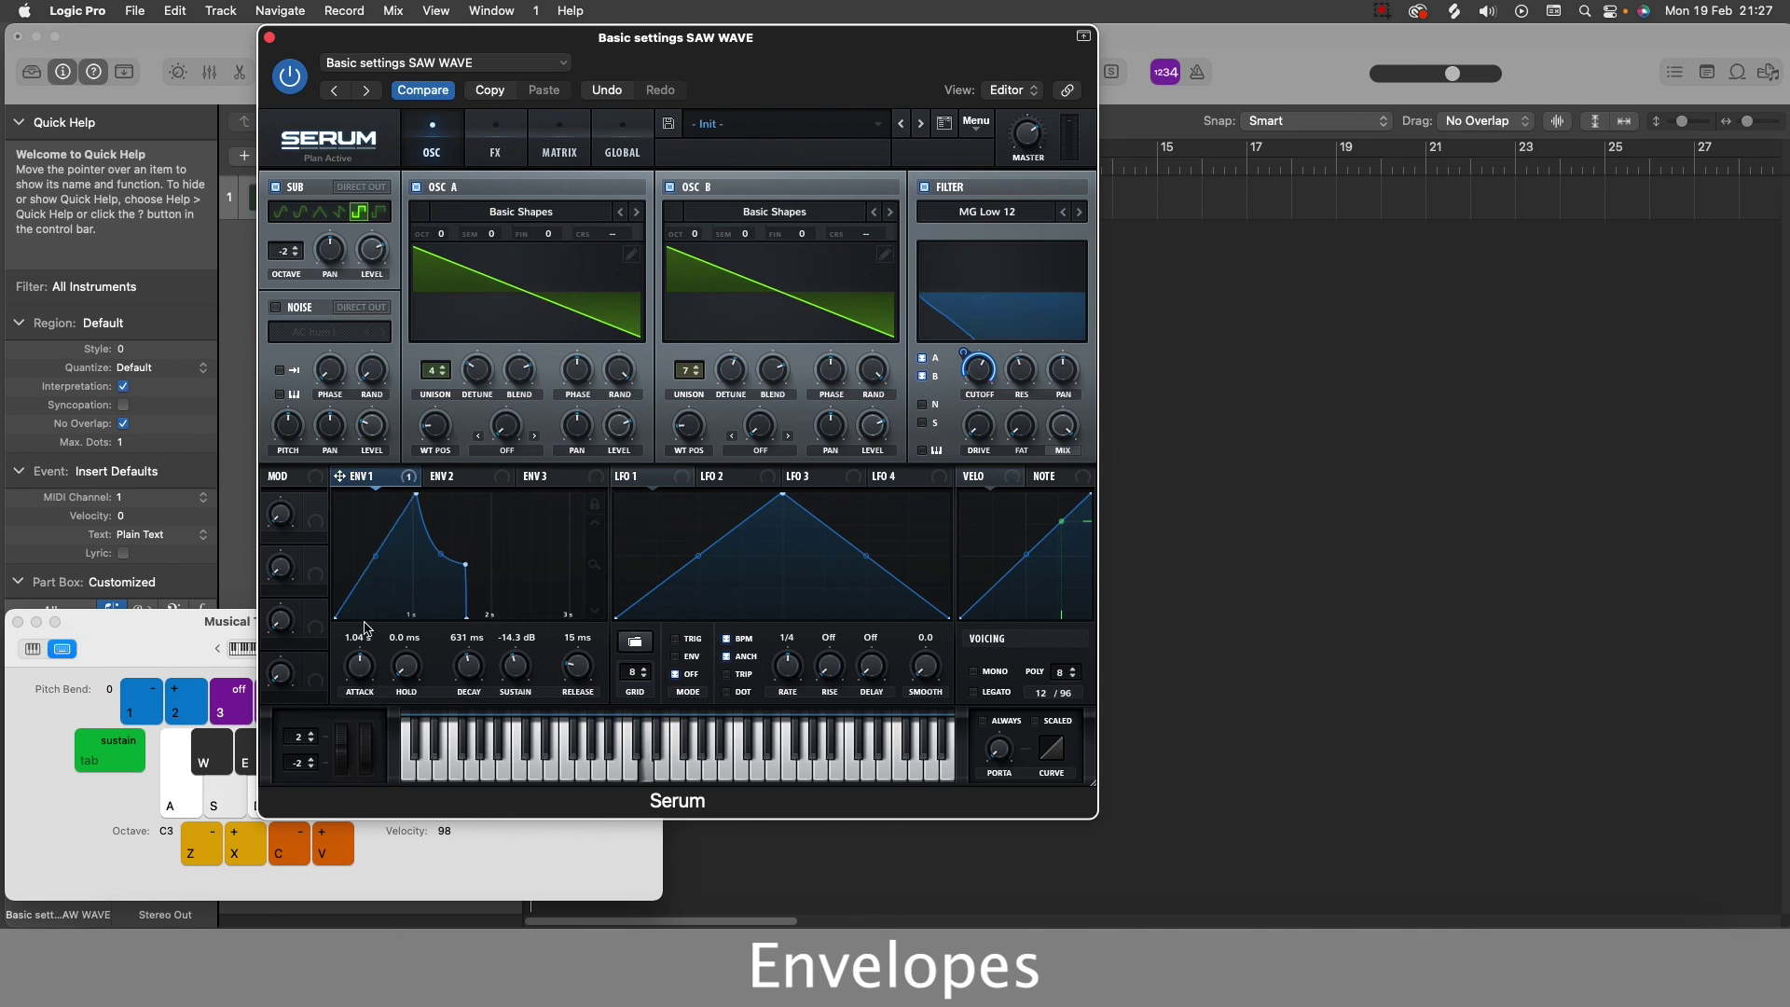
pyautogui.press('g')
pyautogui.press('d')
pyautogui.press('s')
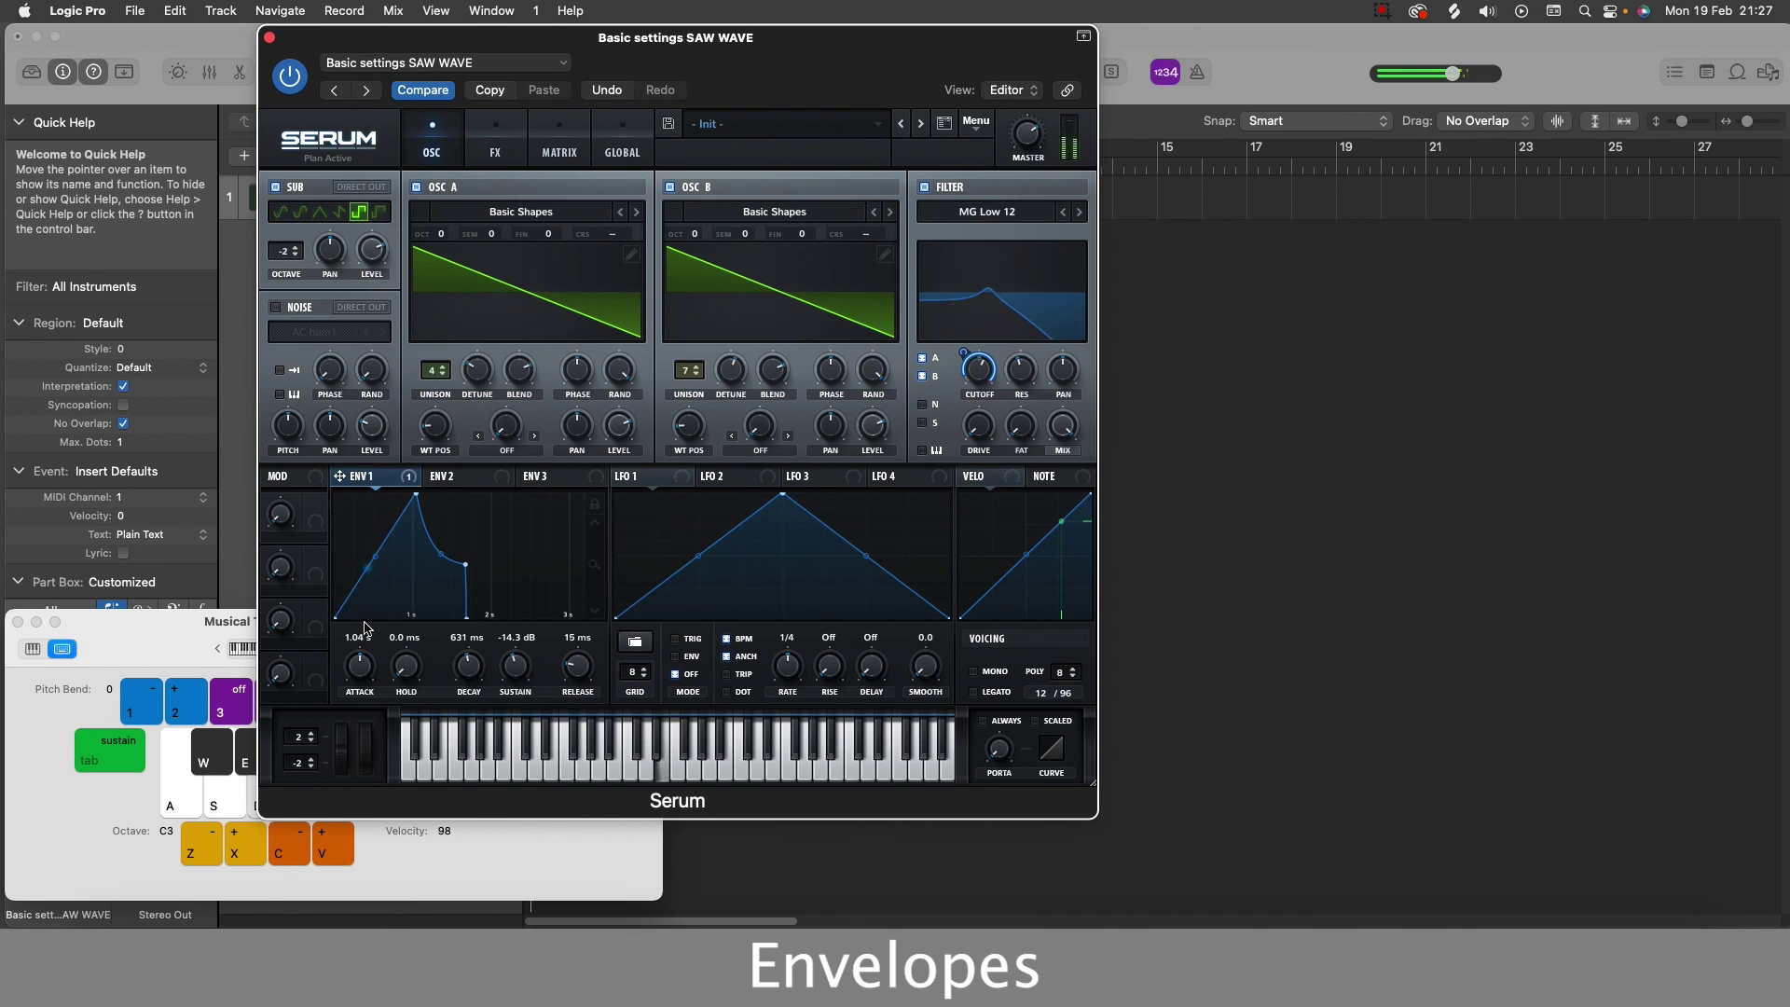